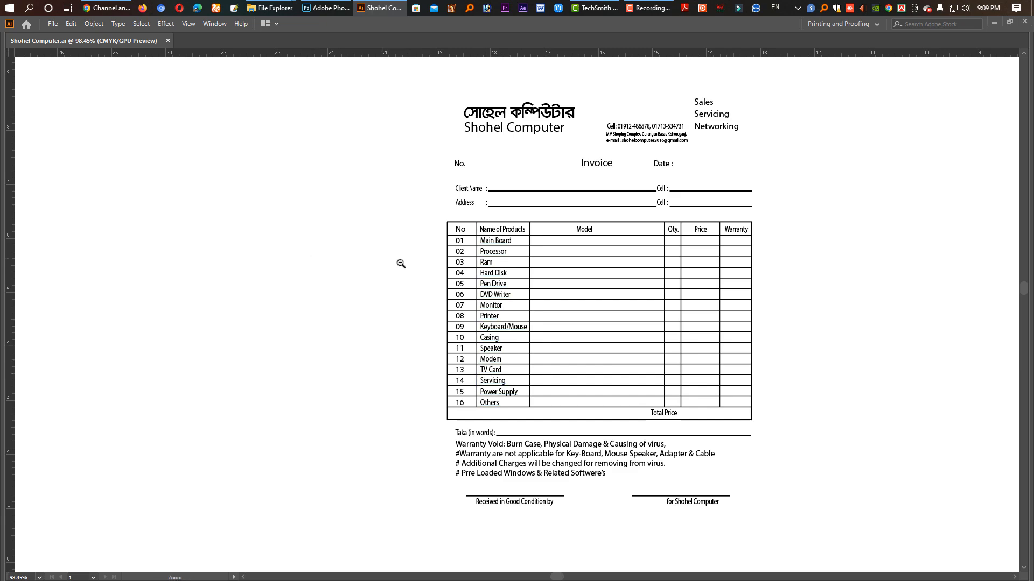
Select the whole invoice artwork and check its overall width and height
scroll(390, 261, down, 3)
drag(359, 134, 659, 431)
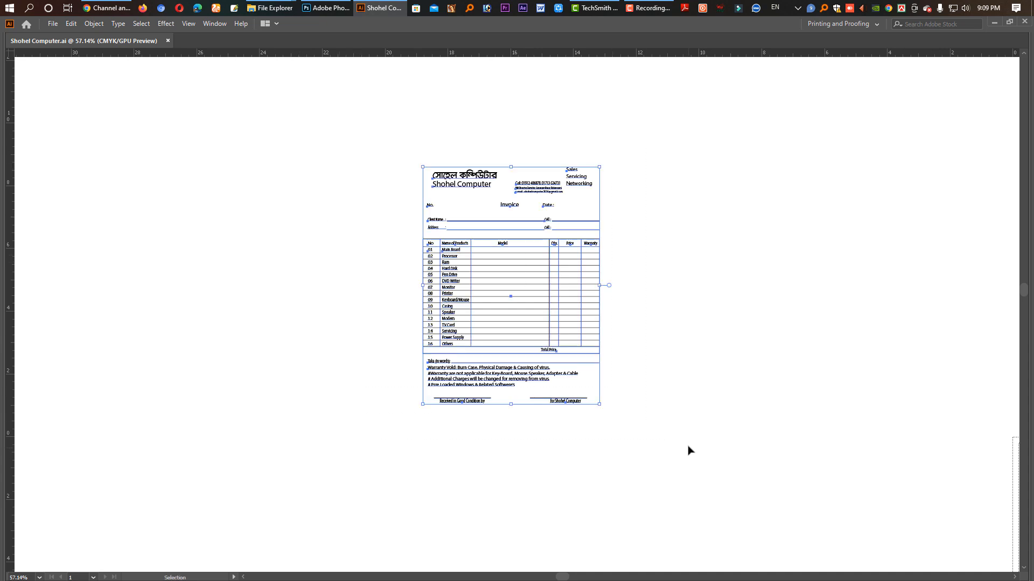
key(Tab)
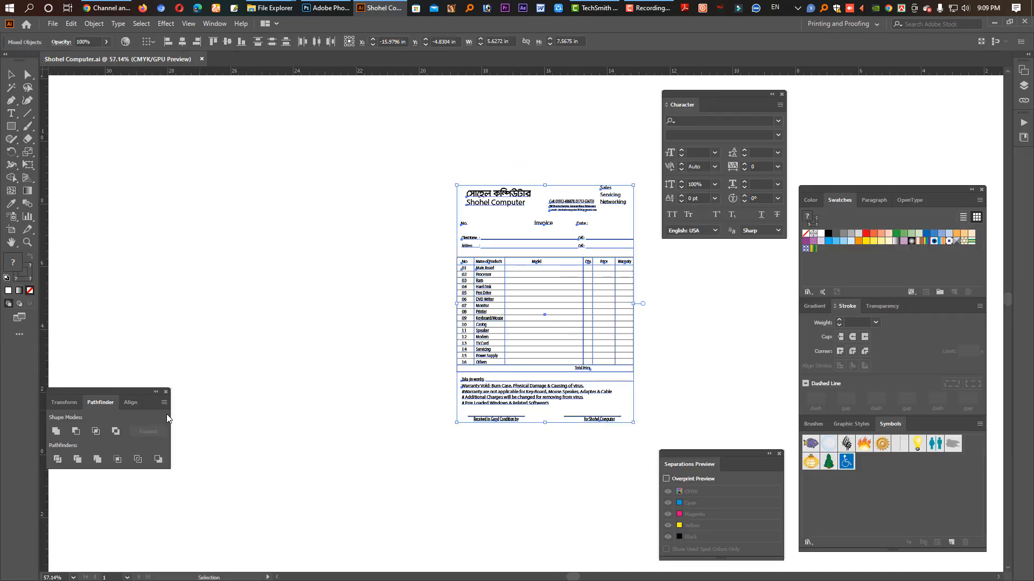
click(69, 402)
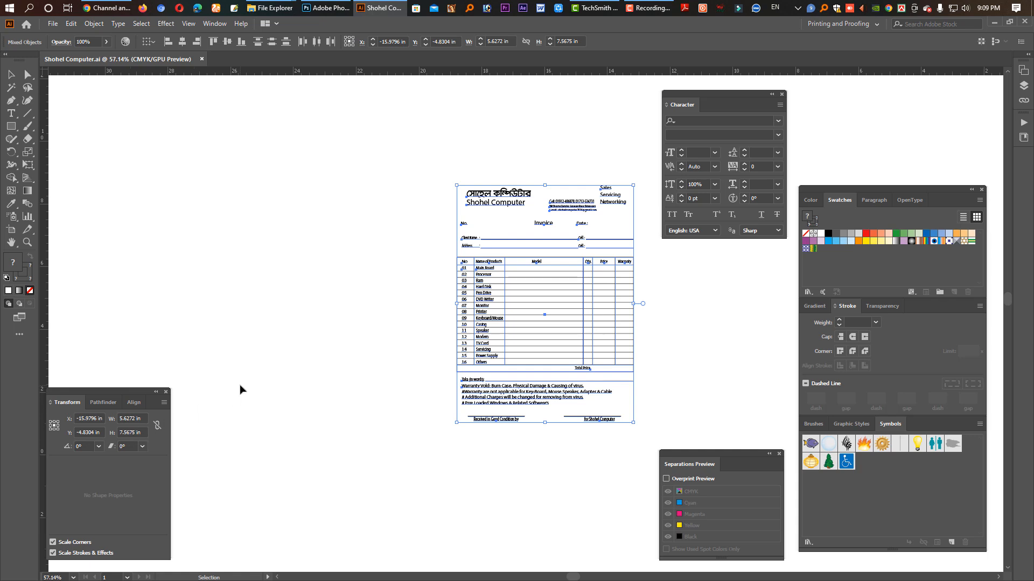
click(285, 328)
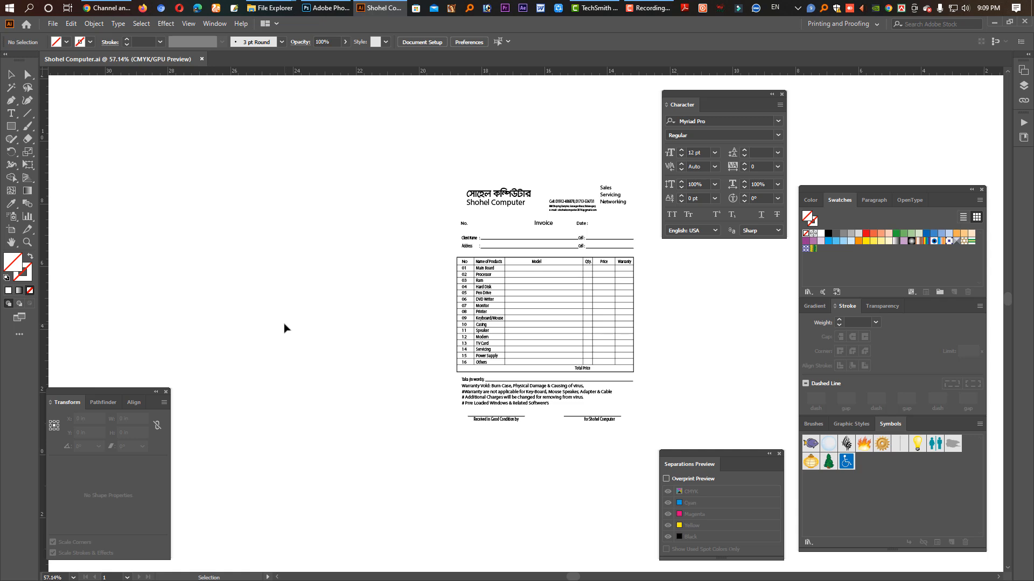
Draw a 20 × 30 in rectangle in the empty area beside the invoice
key(z)
alt+click(369, 238)
drag(369, 238, 349, 237)
drag(379, 170, 492, 348)
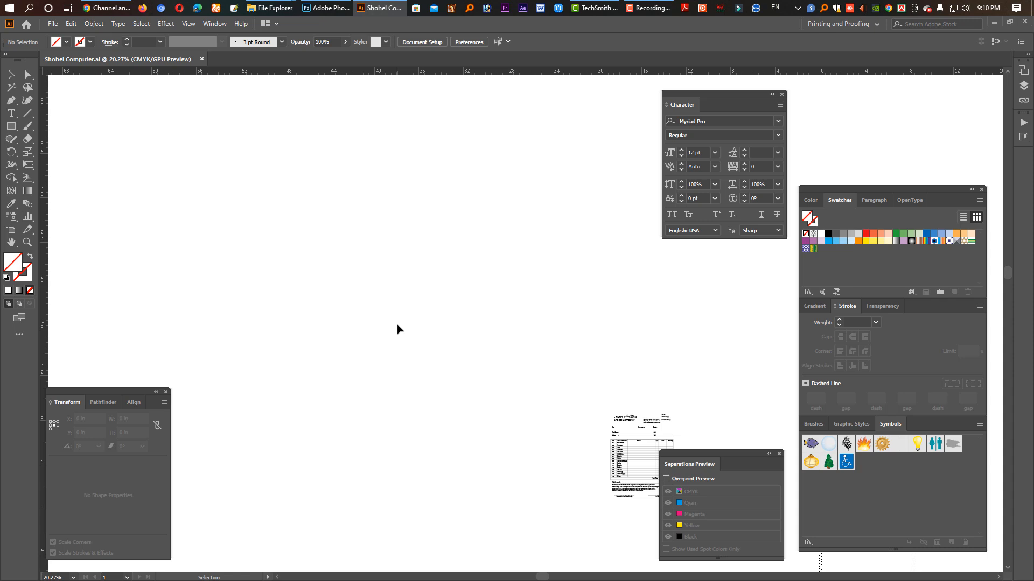
key(a)
key(v)
key(a)
key(v)
right_click(437, 78)
click(474, 105)
click(12, 127)
click(196, 178)
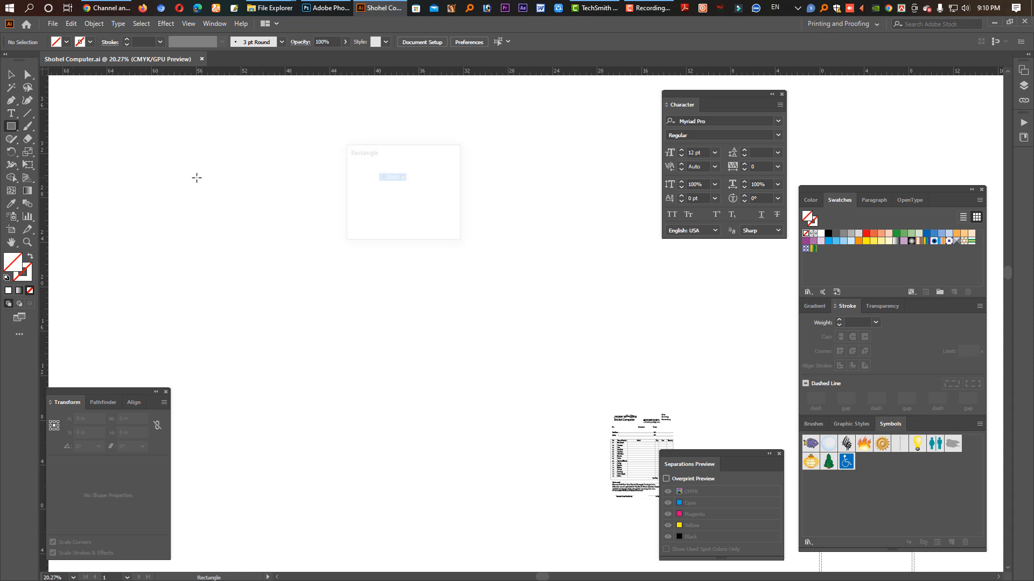
text(20)
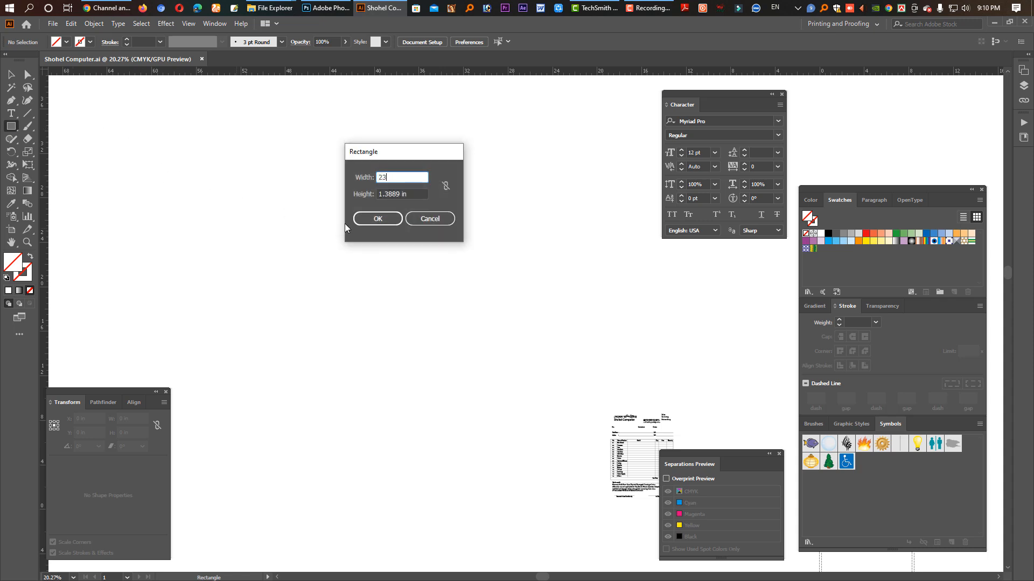
key(Tab)
text(30)
key(Return)
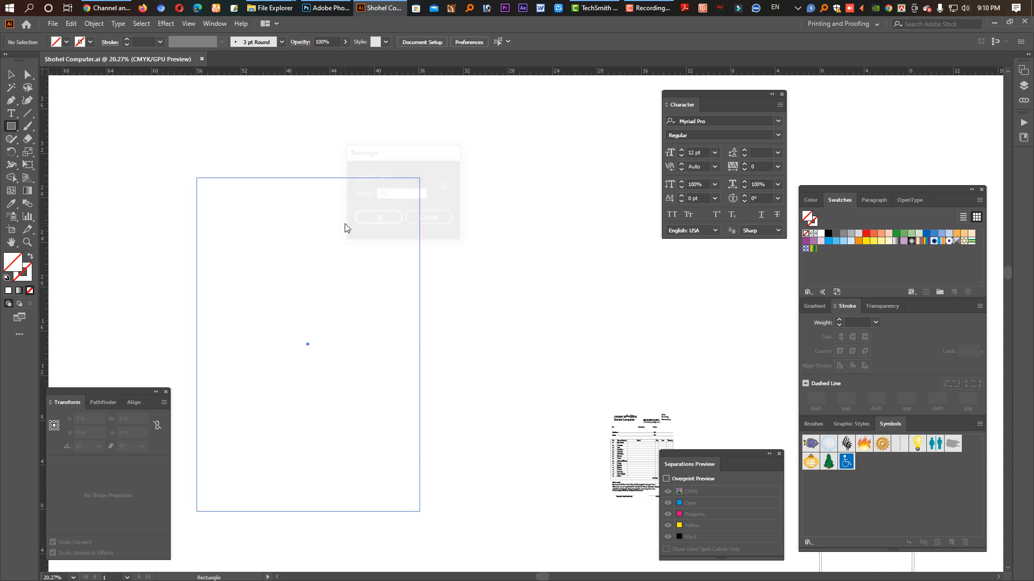
Place a vertical guide through the centre of the 20 × 30 in rectangle
click(10, 74)
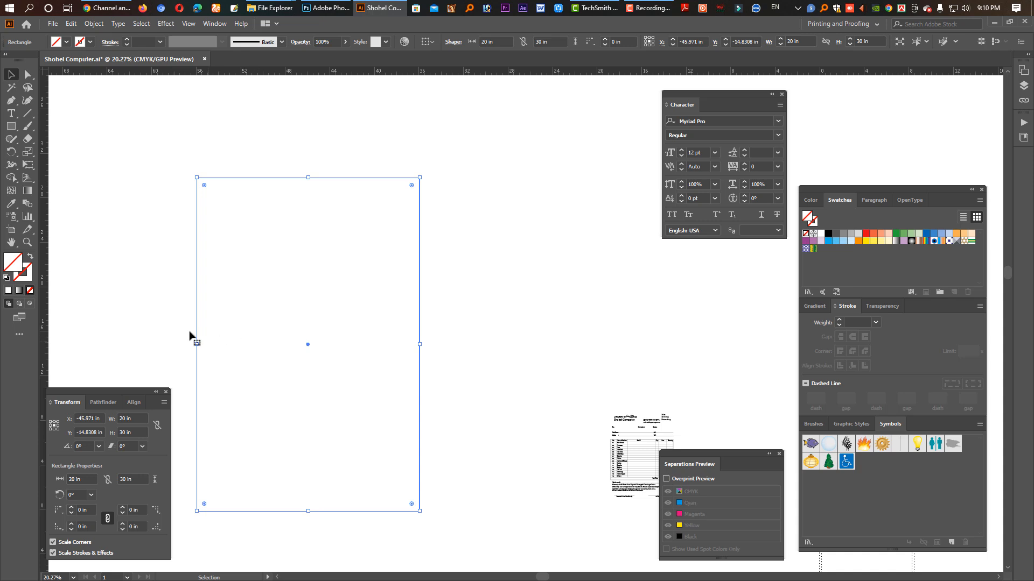
drag(51, 332, 308, 261)
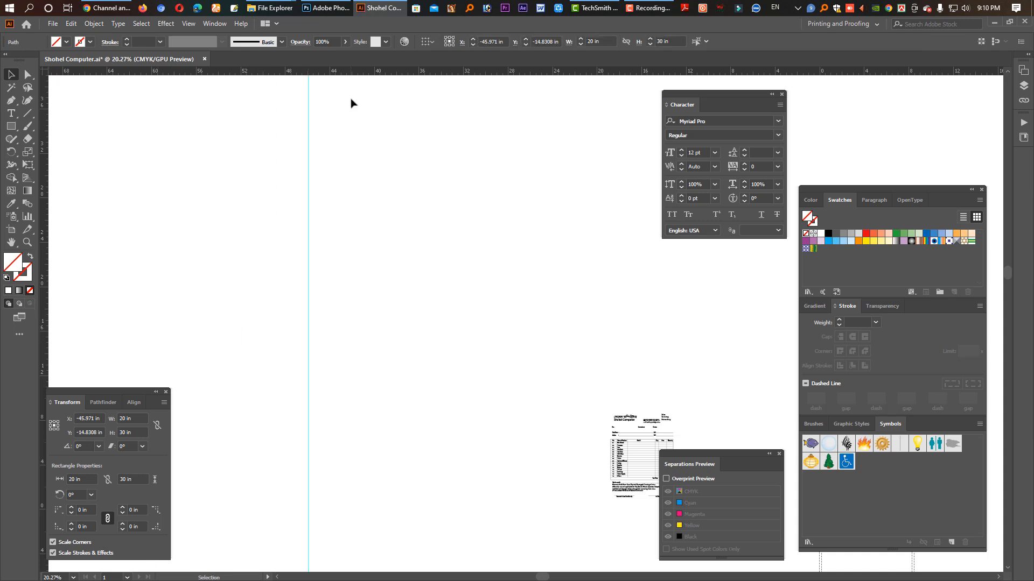
right_click(503, 262)
click(557, 358)
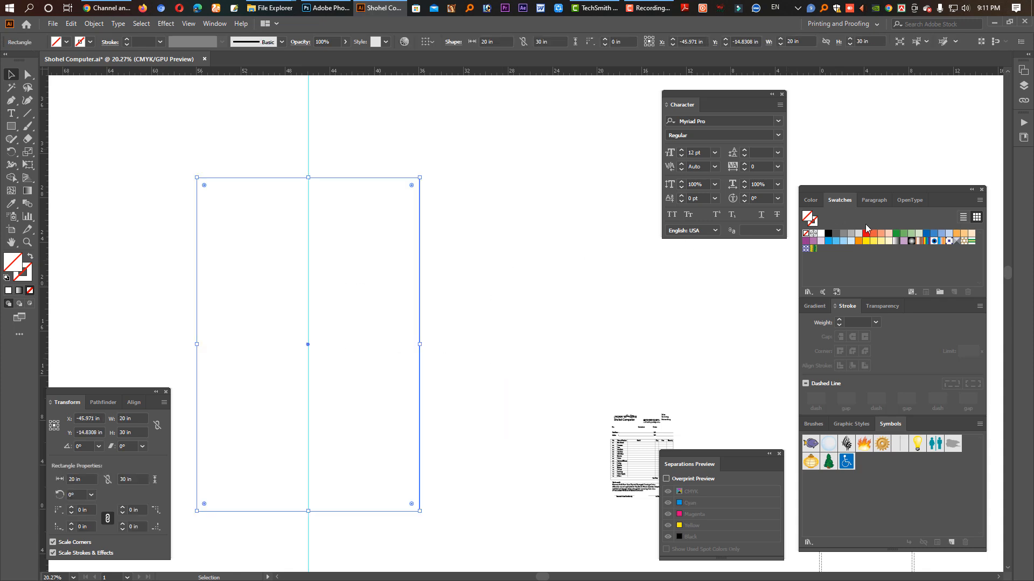
Fill the rectangle with black and place a horizontal guide through its centre
click(828, 233)
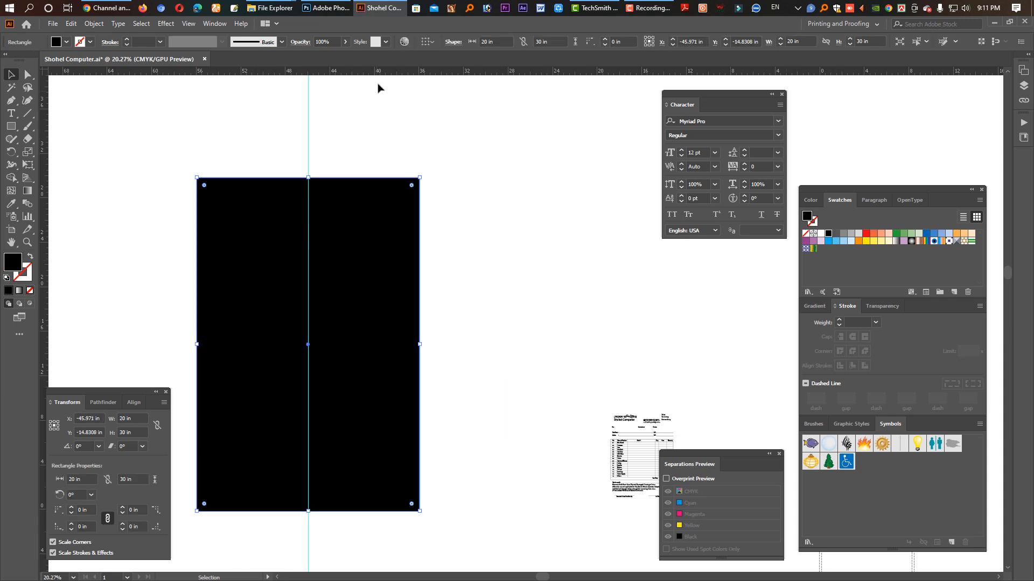
drag(378, 72, 416, 344)
click(509, 385)
click(338, 381)
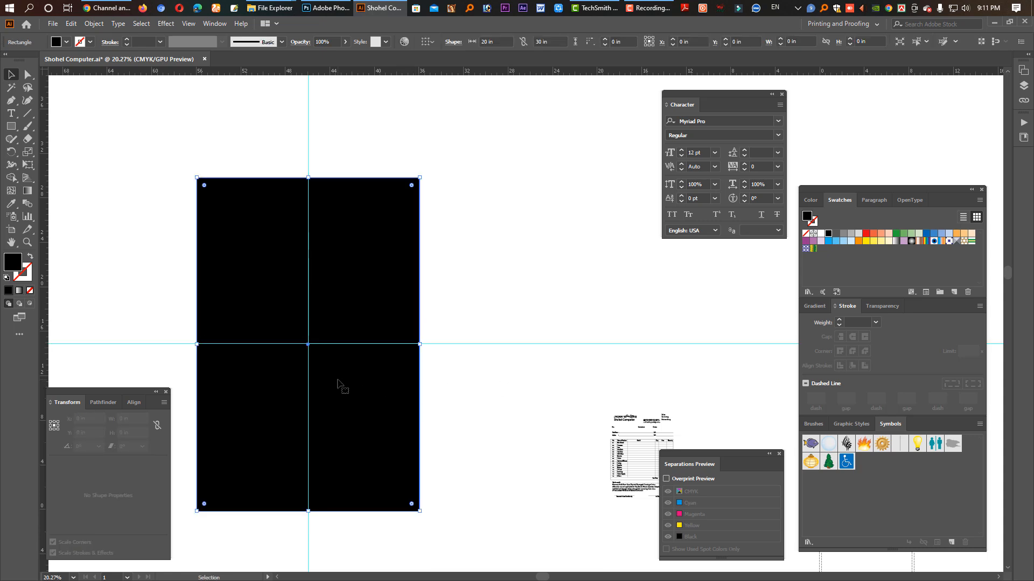
key(a)
key(v)
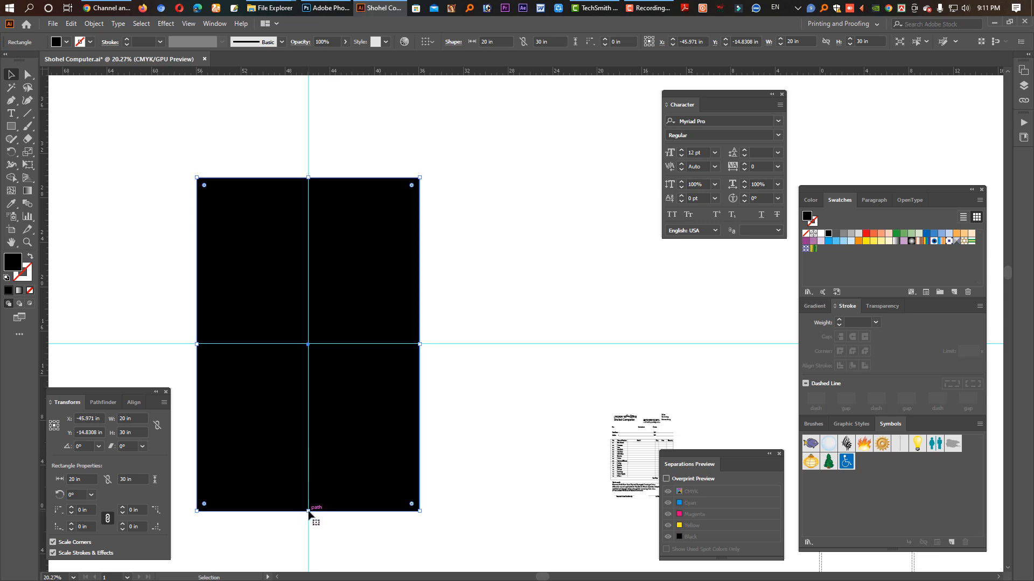
key(ctrl+h)
key(ctrl+h)
Shorten the rectangle from its lower edge to the horizontal guide, about 14.94 in high, and rotate it to 270° centred on the guides
drag(308, 510, 331, 344)
key(ctrl+z)
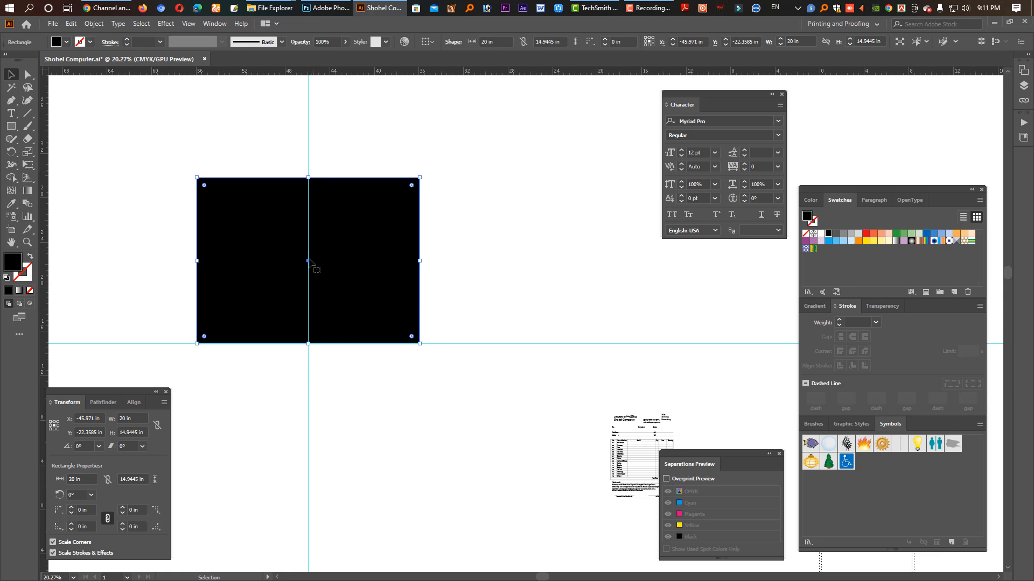
drag(319, 168, 346, 230)
drag(309, 173, 340, 350)
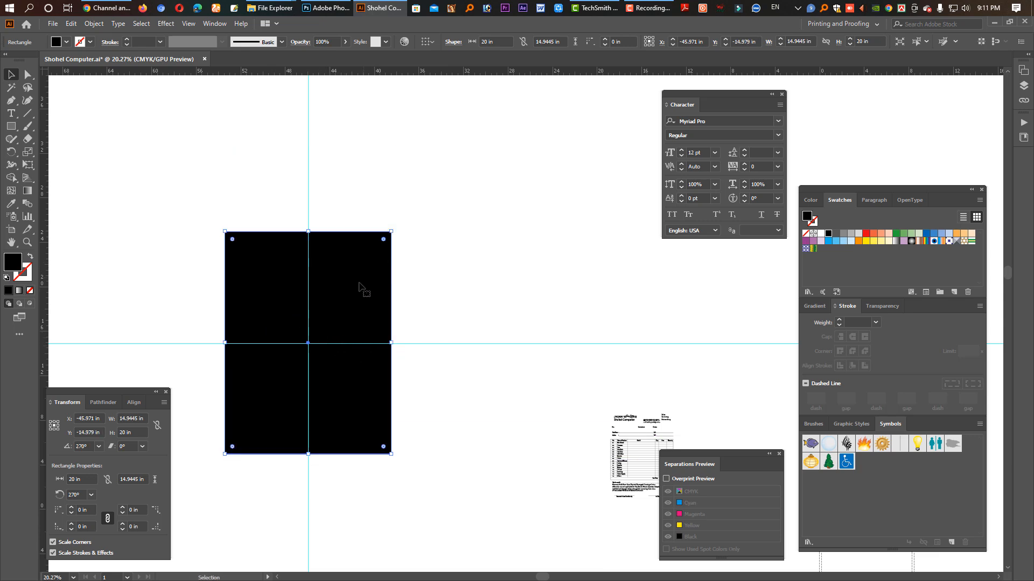
Try placing a copy of the black rectangle flush against its right side
drag(328, 299, 495, 315)
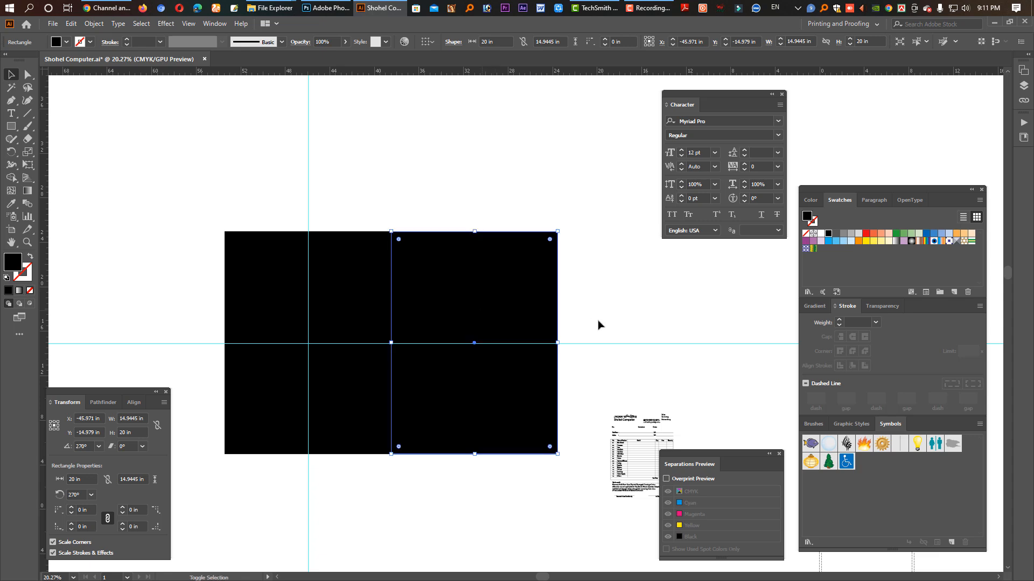
key(ctrl+z)
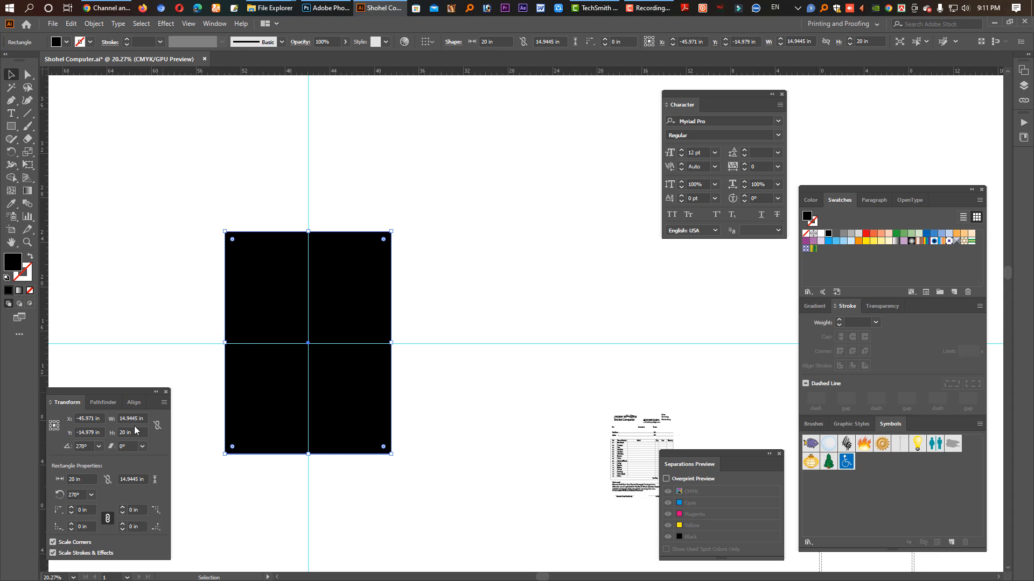
Copy the black rectangle to its left and resize the copy to 7.5 × 10 in
drag(306, 347, 489, 350)
drag(476, 299, 260, 299)
drag(119, 418, 171, 428)
text(7.5)
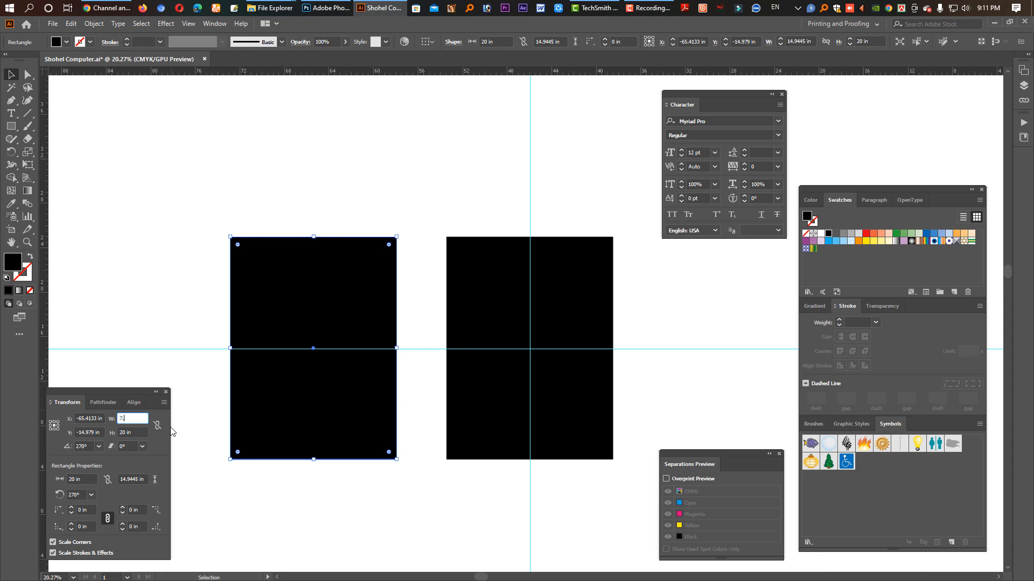
key(Tab)
text(11)
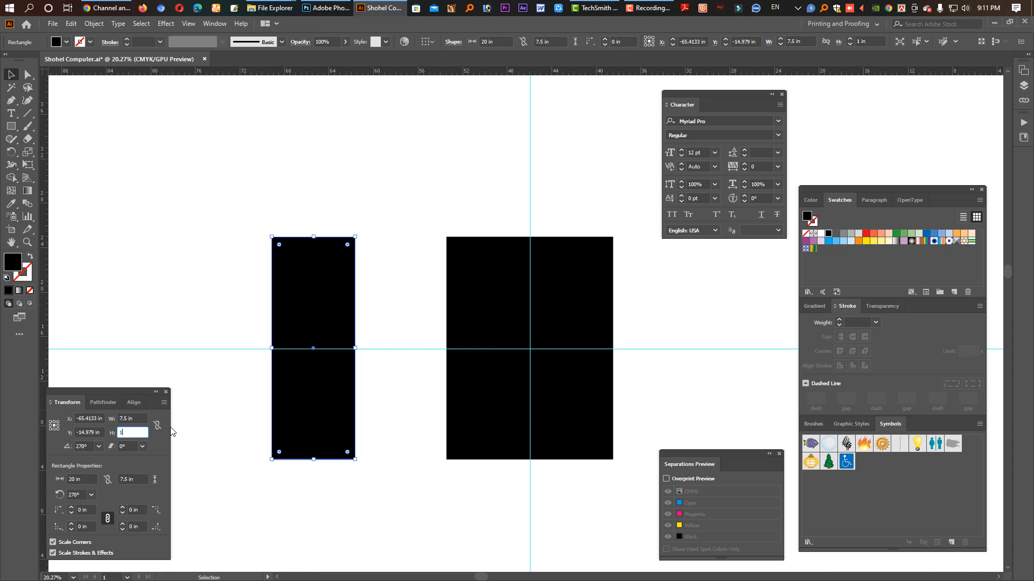
key(Return)
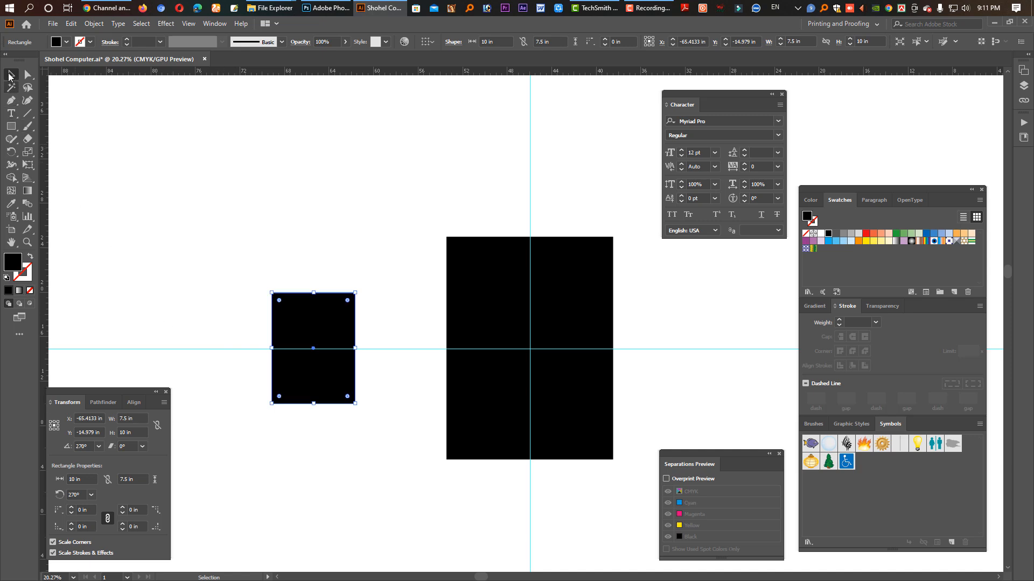
Place 7.5 × 10 in red rectangles over the lower-right and upper-left quarters of the large black rectangle
drag(323, 337, 581, 390)
click(865, 234)
shift+click(509, 323)
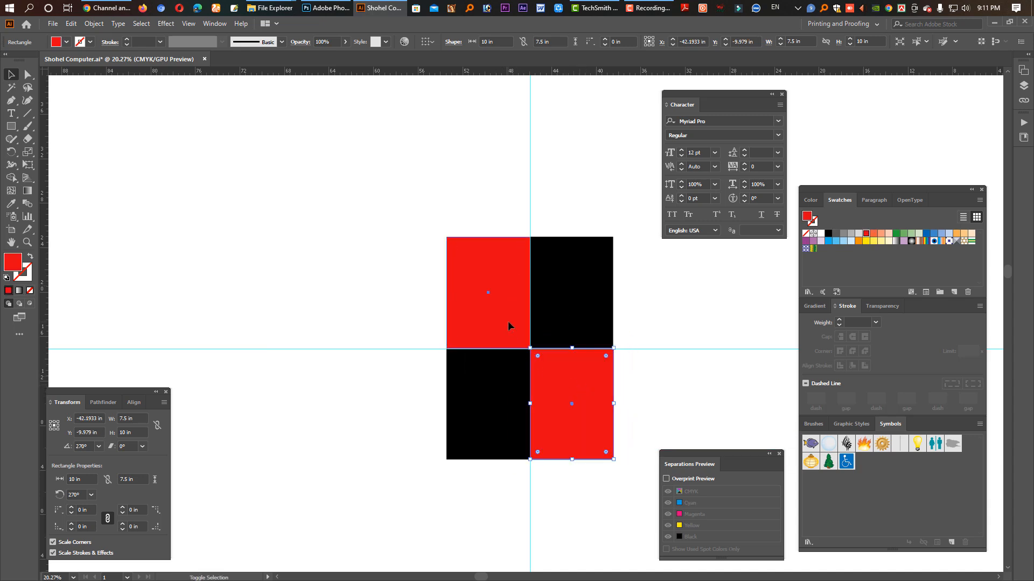
Move the upper-left red rectangle clear to the left and delete the large black rectangle with the other red one
click(341, 281)
drag(471, 273, 274, 281)
drag(394, 198, 612, 480)
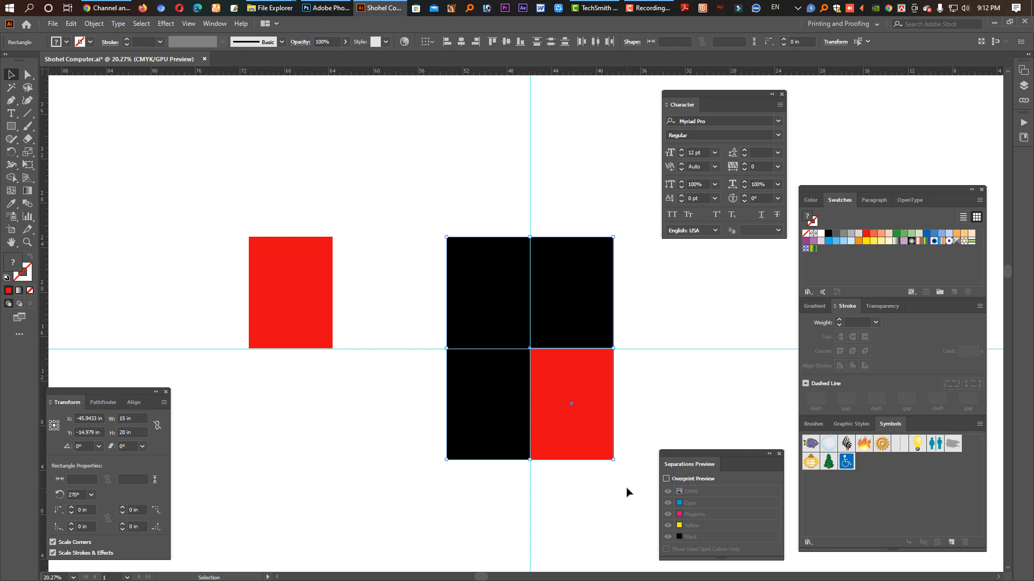
key(Delete)
drag(302, 295, 412, 325)
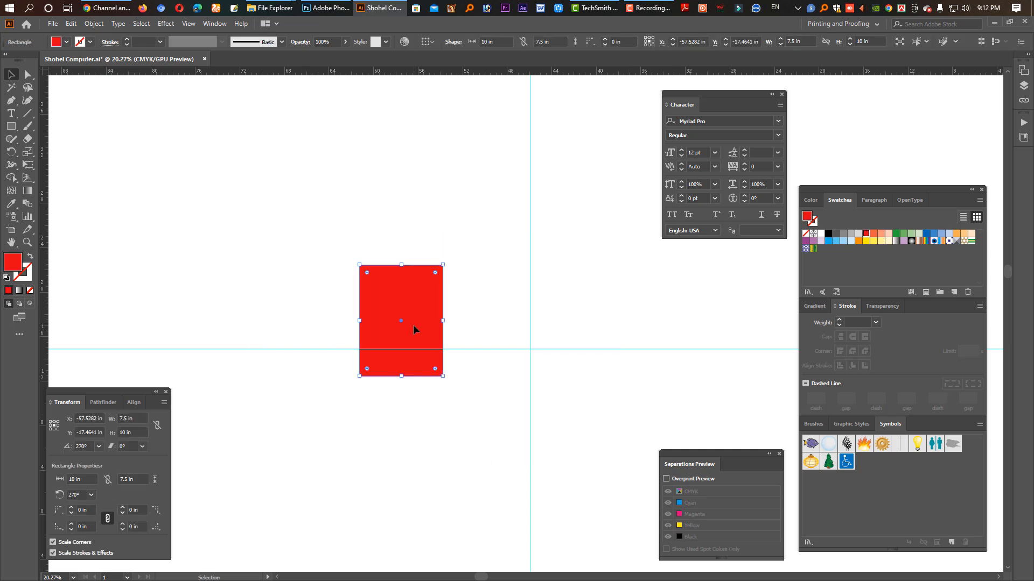
Fill the remaining 7.5 × 10 in rectangle with black and duplicate it in place
key(ctrl+space)
drag(417, 265, 549, 409)
drag(419, 385, 511, 363)
key(space)
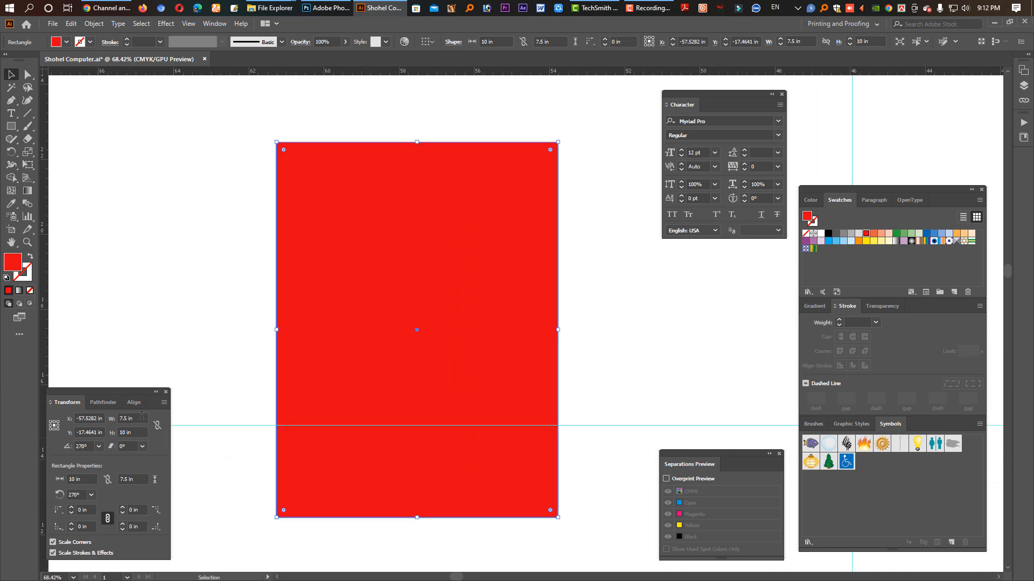
click(827, 233)
key(a)
key(v)
Resize the duplicate to 7 × 9.4 in and move it down flush with the outer rectangle's bottom edge
click(130, 419)
text(7)
key(Tab)
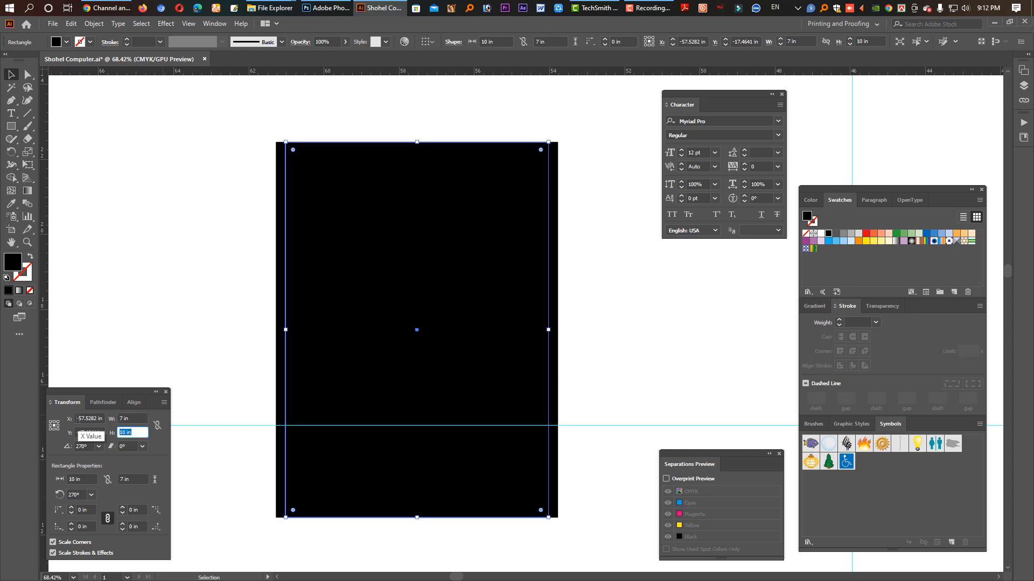
text(9.4)
key(Return)
drag(477, 375, 466, 387)
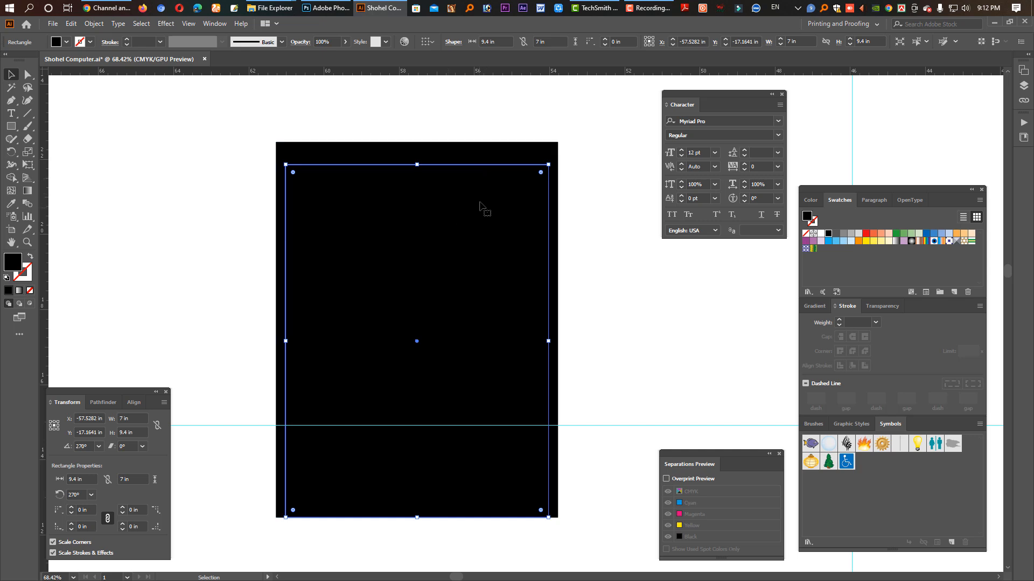
Delete the outer rectangle and set the inner rectangle's height to 9.3 in
click(433, 159)
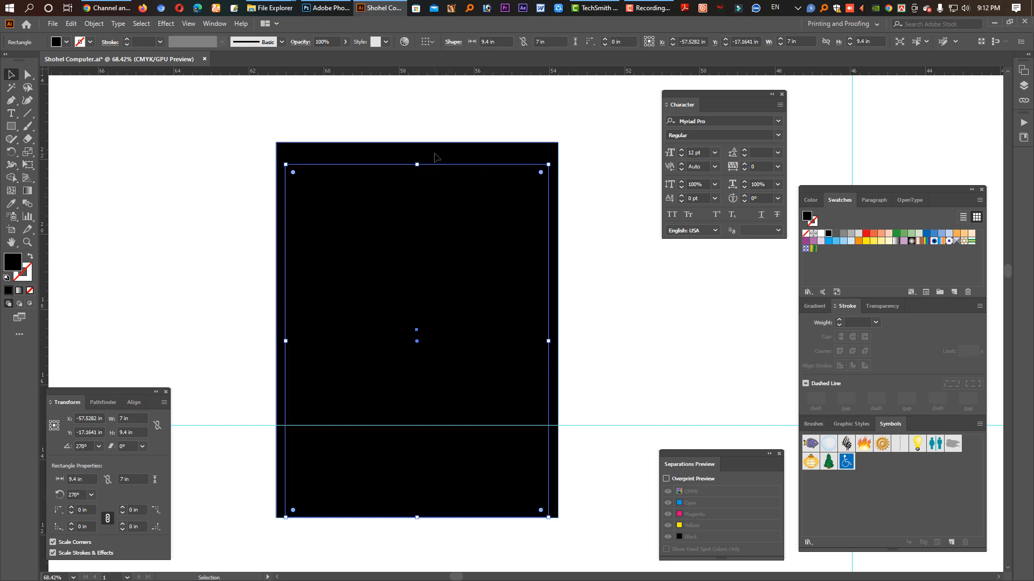
key(Delete)
click(423, 209)
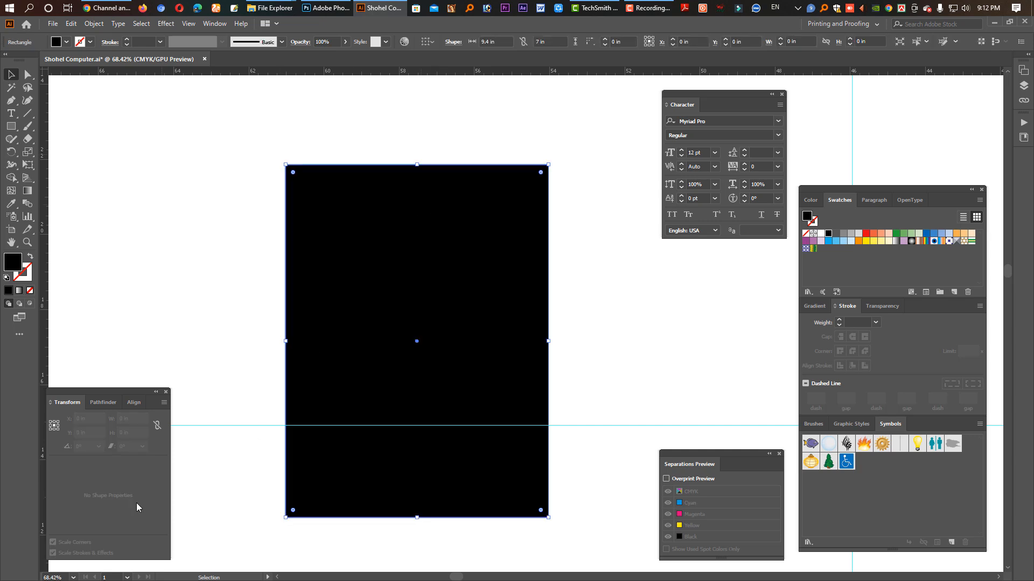
click(129, 433)
key(Return)
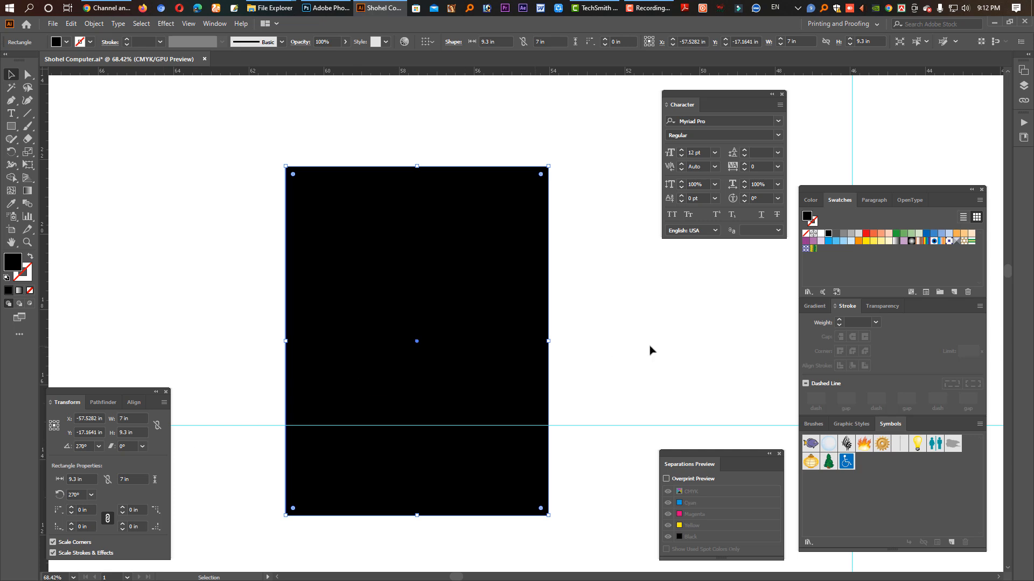
Give the 7 × 9.3 in rectangle a white fill and a 1 pt black stroke
click(820, 234)
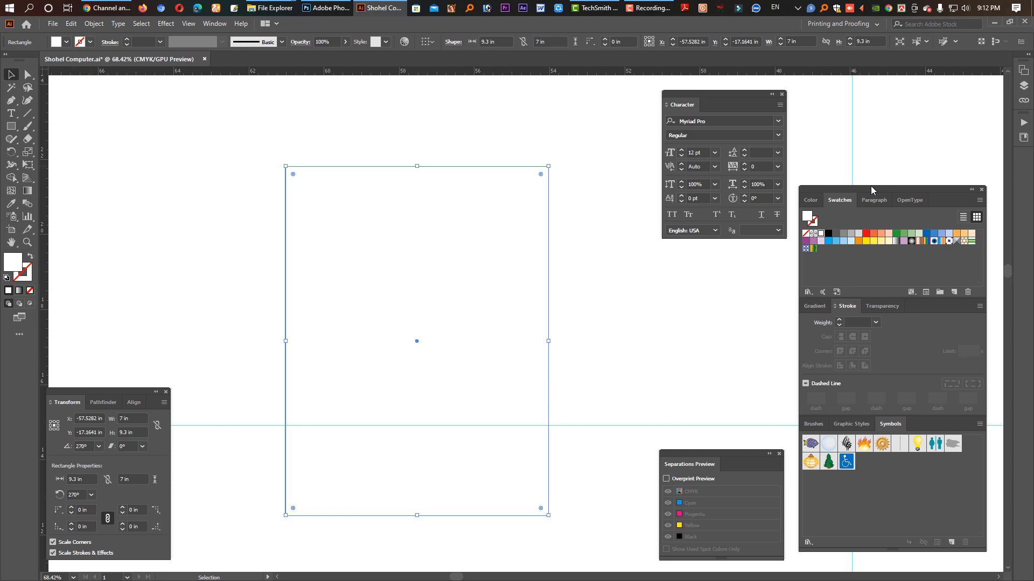
click(813, 222)
click(828, 233)
click(616, 296)
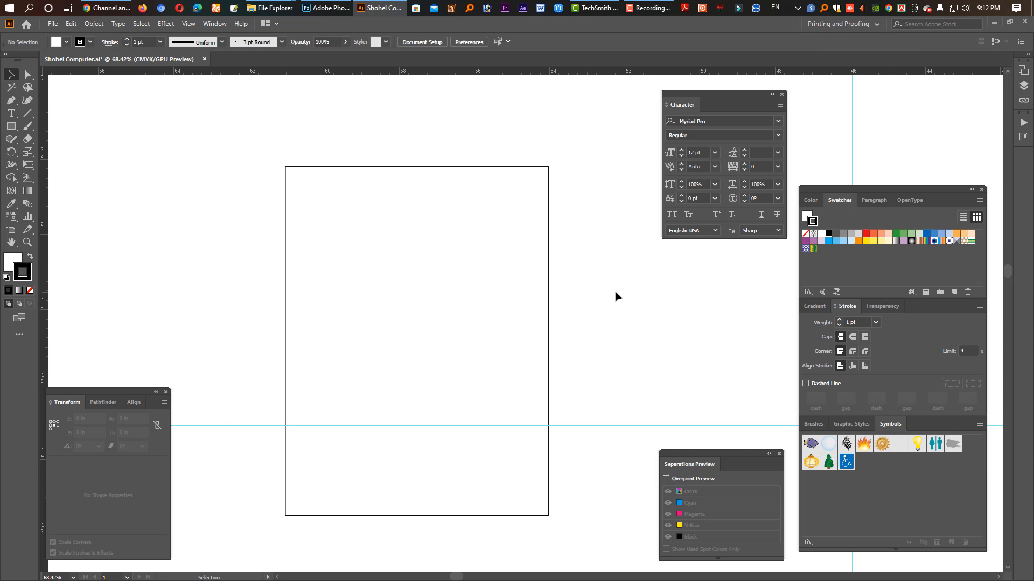
drag(261, 149, 605, 236)
drag(267, 234, 618, 462)
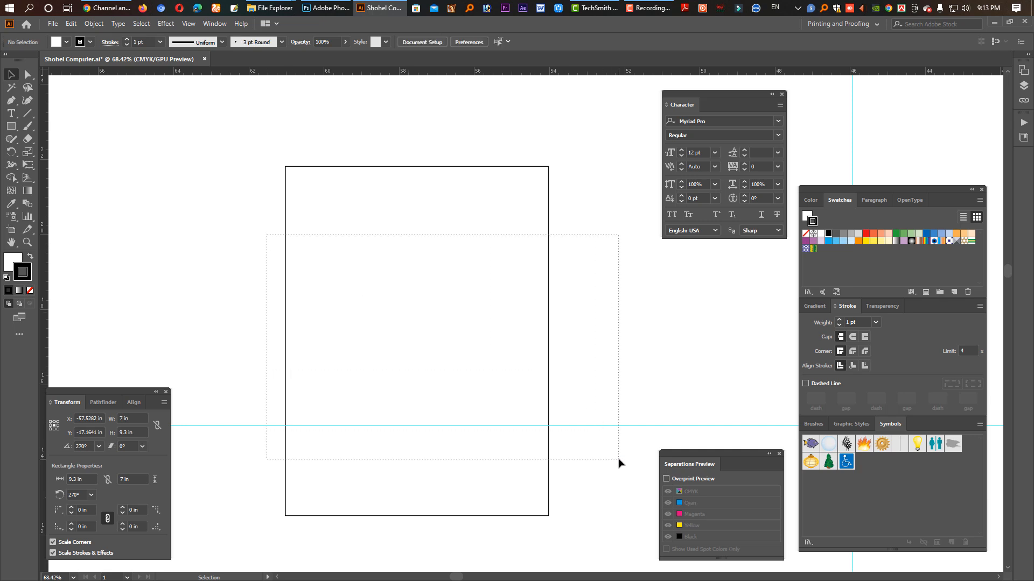
drag(544, 490, 544, 490)
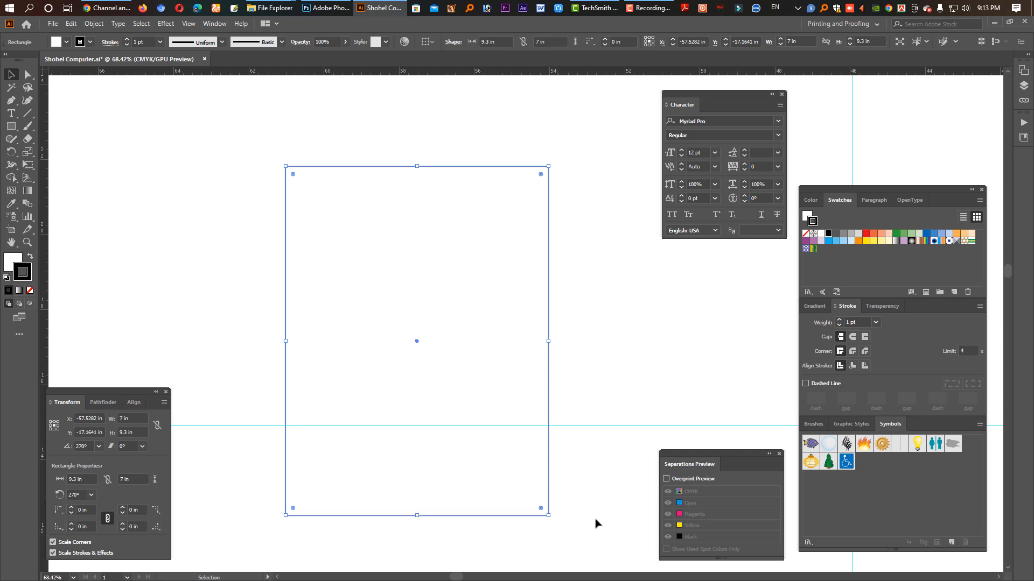
click(601, 301)
click(412, 334)
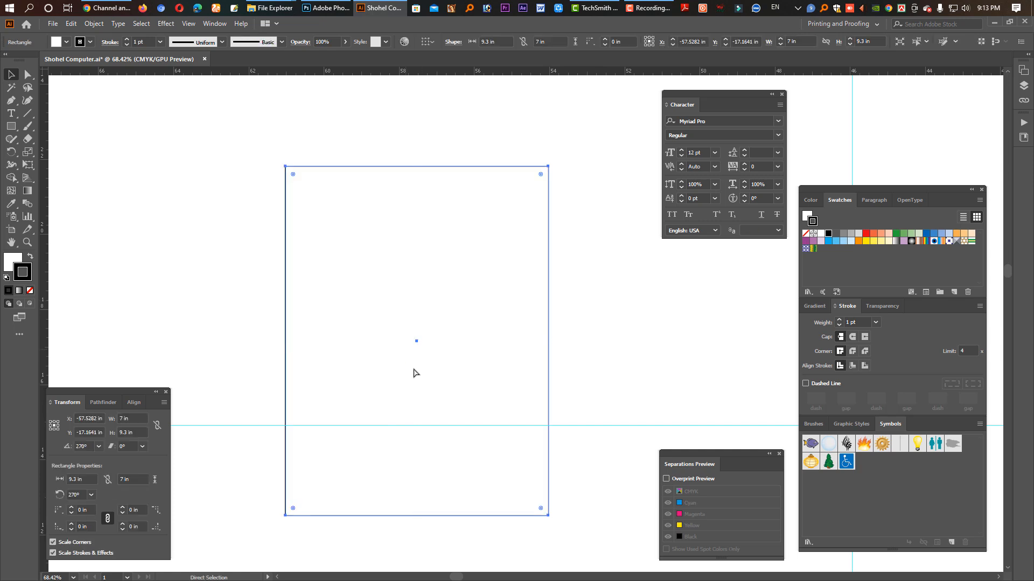
Create a full-width footer strip about 0.31 in tall along the page's bottom edge, filled green (C 74.12, Y 72.55) without a stroke
key(v)
drag(434, 264, 458, 505)
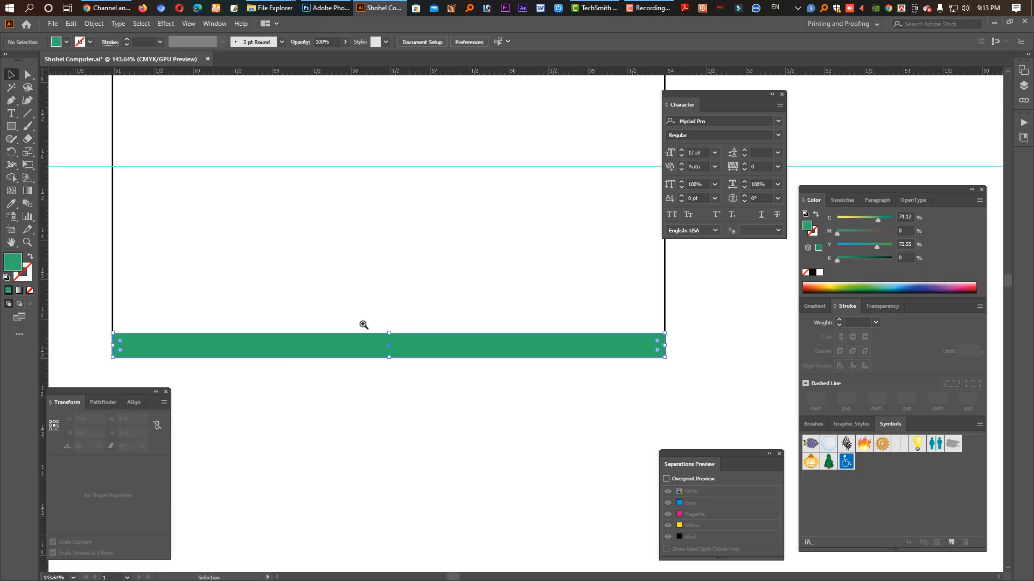
drag(363, 326, 506, 390)
drag(634, 386, 552, 374)
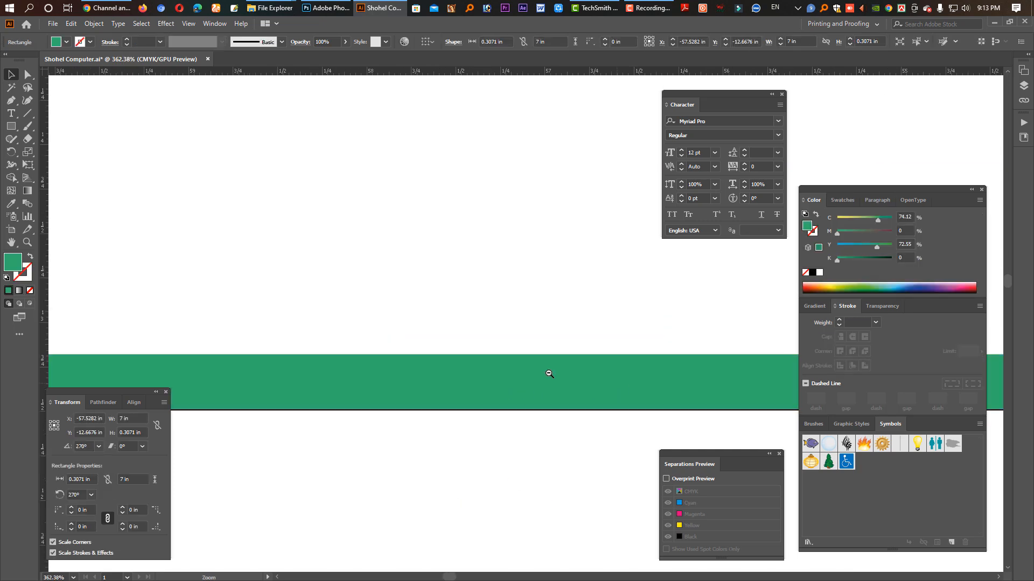
key(ctrl)
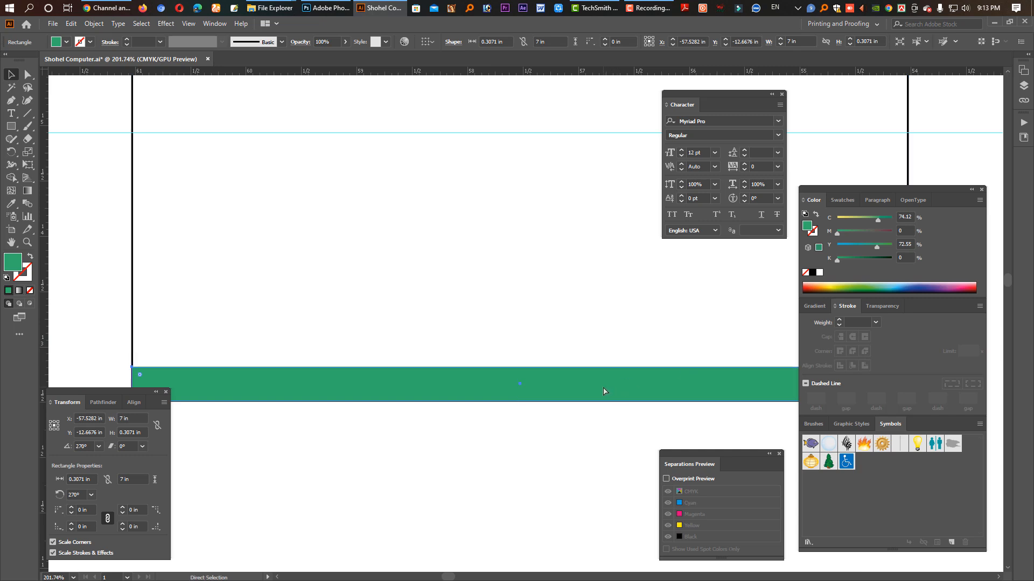
drag(583, 398, 461, 397)
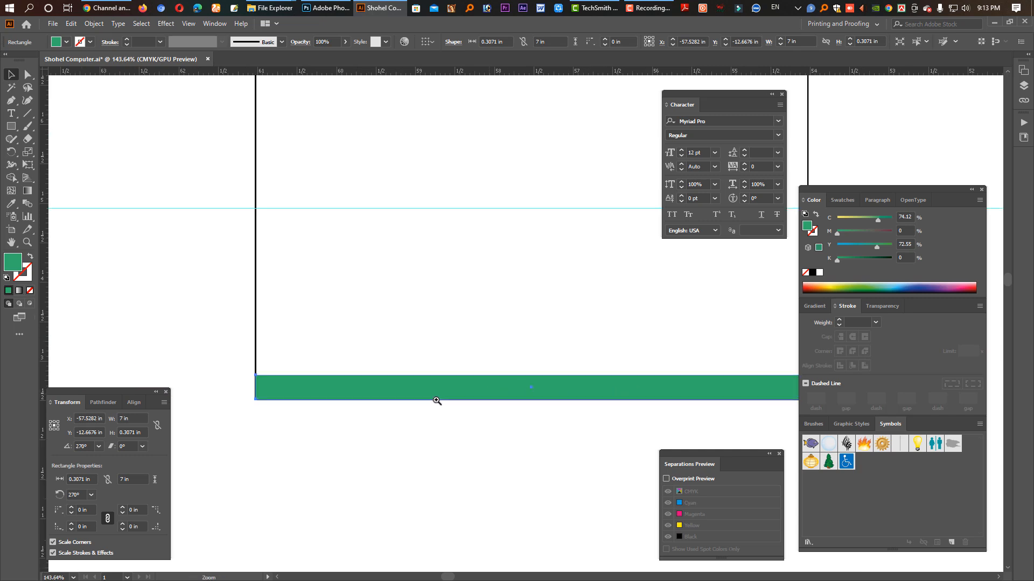
Narrow a copy of the footer strip to about 1.8 in at its right end and fill it dark gray with 65.53% K
key(shift+Tab)
key(Tab)
drag(222, 370, 633, 391)
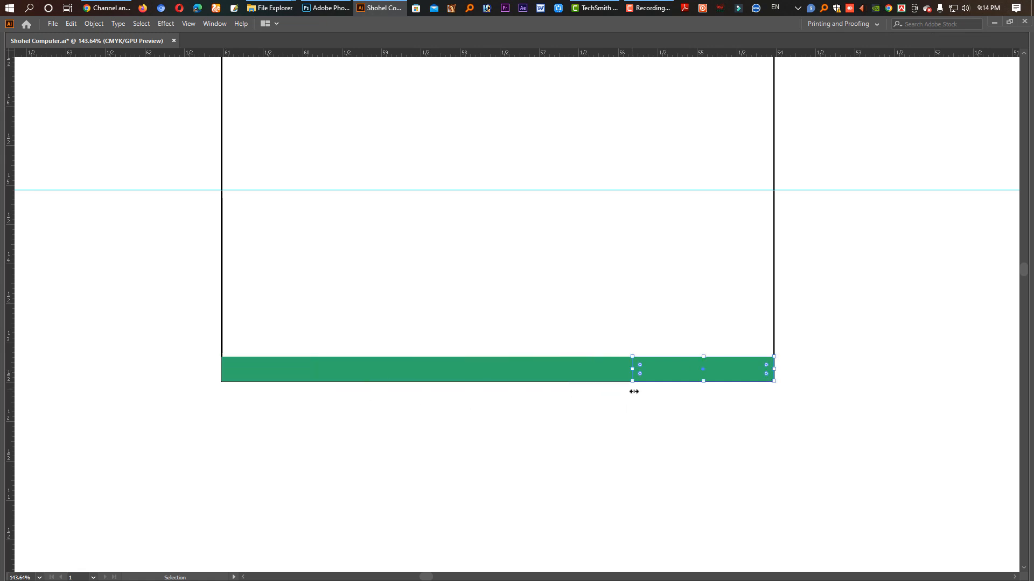
key(shift+Tab)
key(Tab)
drag(885, 258, 875, 258)
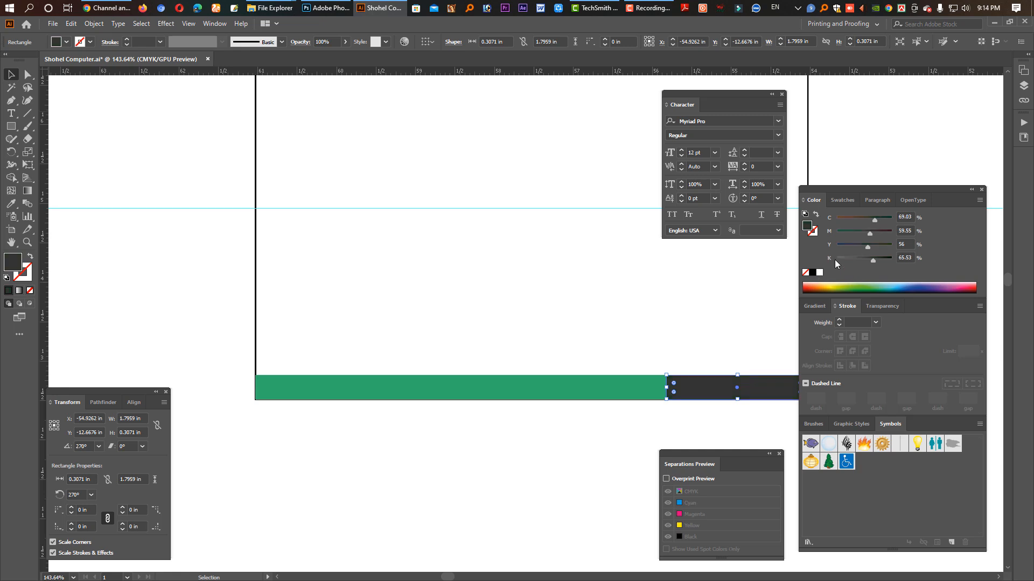
click(760, 415)
Copy the dark footer block slightly to the left, place the copy behind the original, and fill it light gray with 28% K
key(Tab)
click(675, 372)
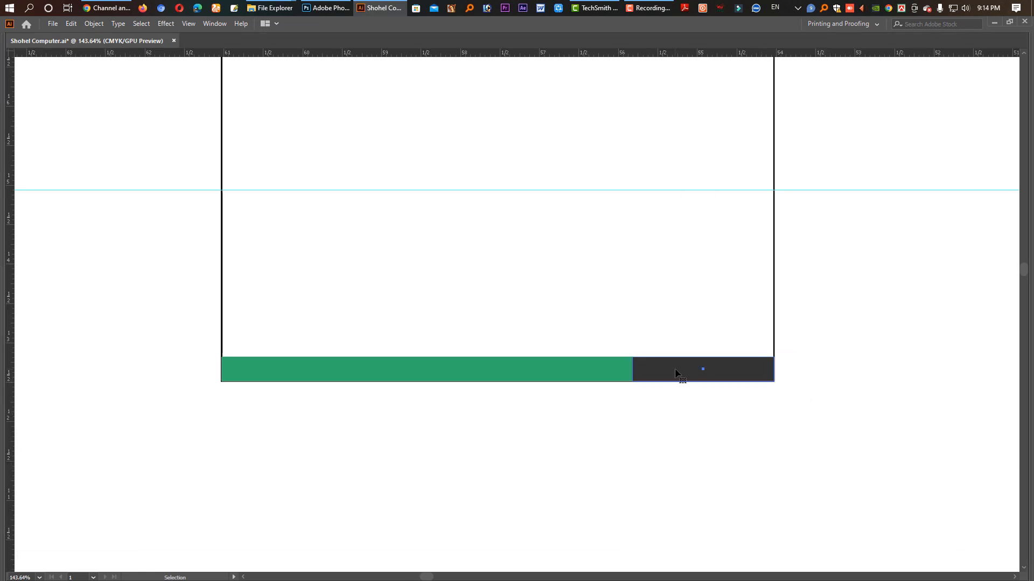
drag(628, 357, 644, 392)
key(Tab)
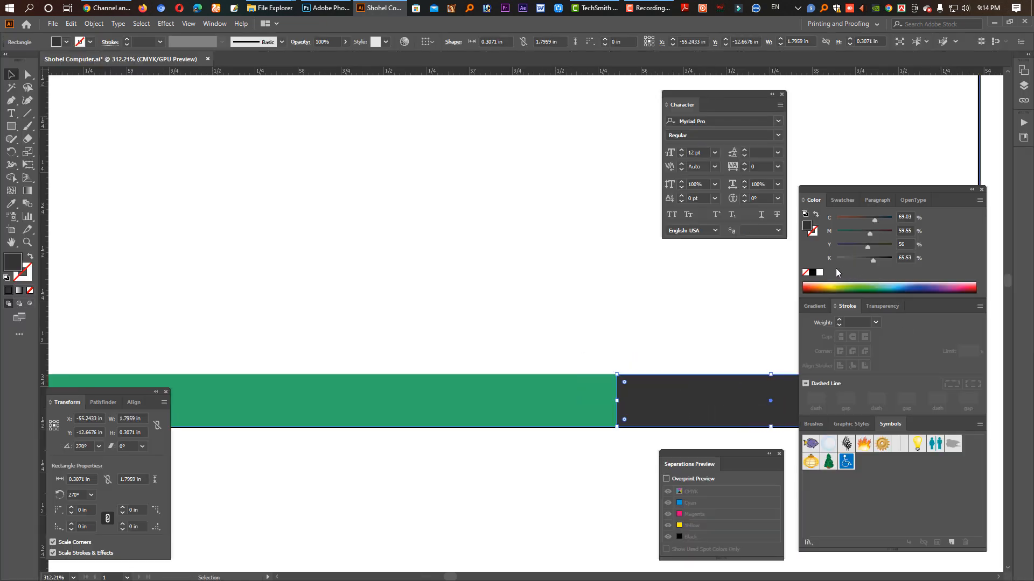
click(820, 275)
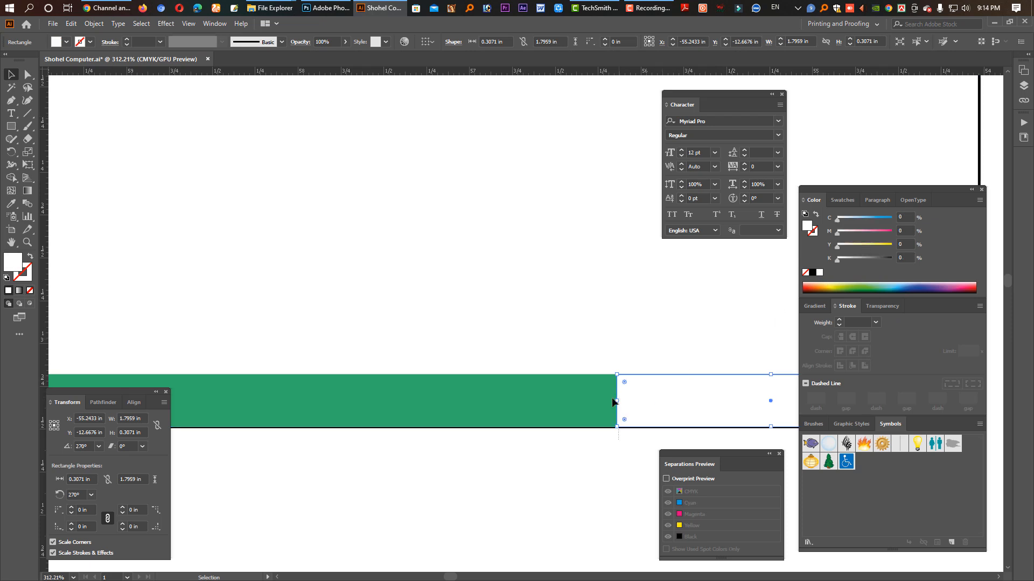
shift+click(617, 414)
key(ctrl+shift+[)
click(636, 463)
click(654, 394)
click(853, 259)
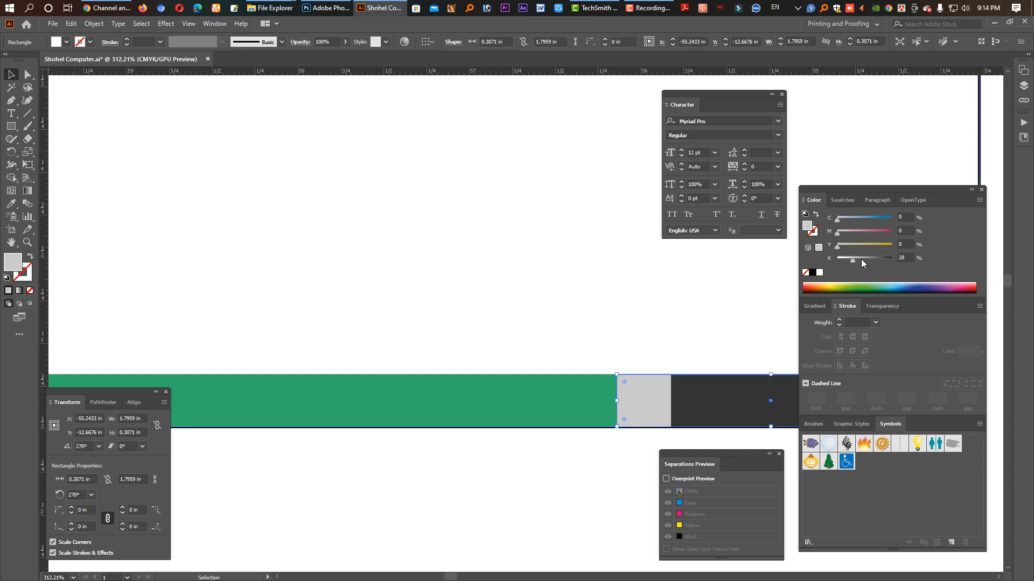
Examine the finished three-color footer bar and the empty upper part of the page outline
key(Tab)
scroll(750, 401, down, 5)
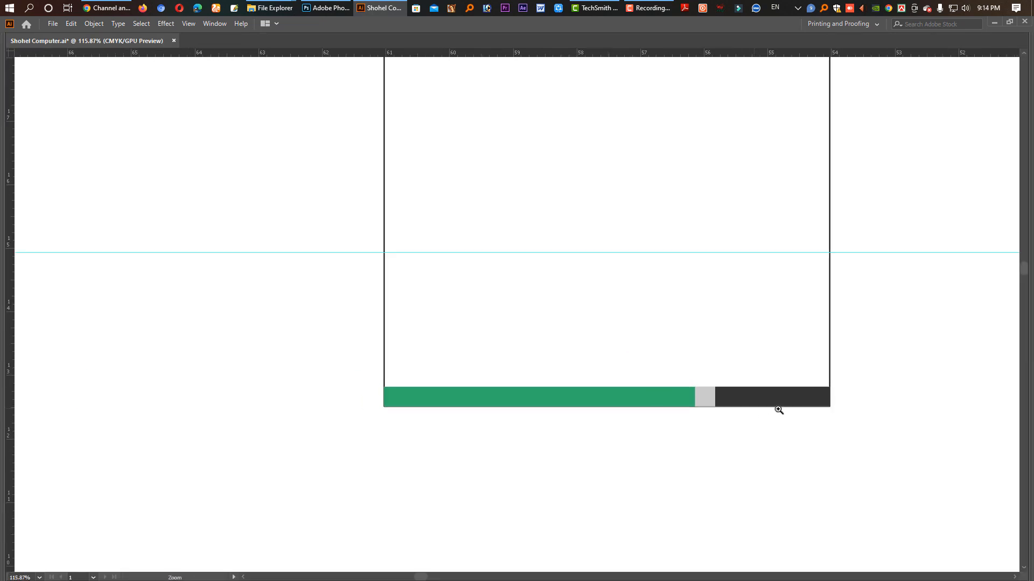
key(a)
key(space)
drag(713, 405, 636, 419)
key(v)
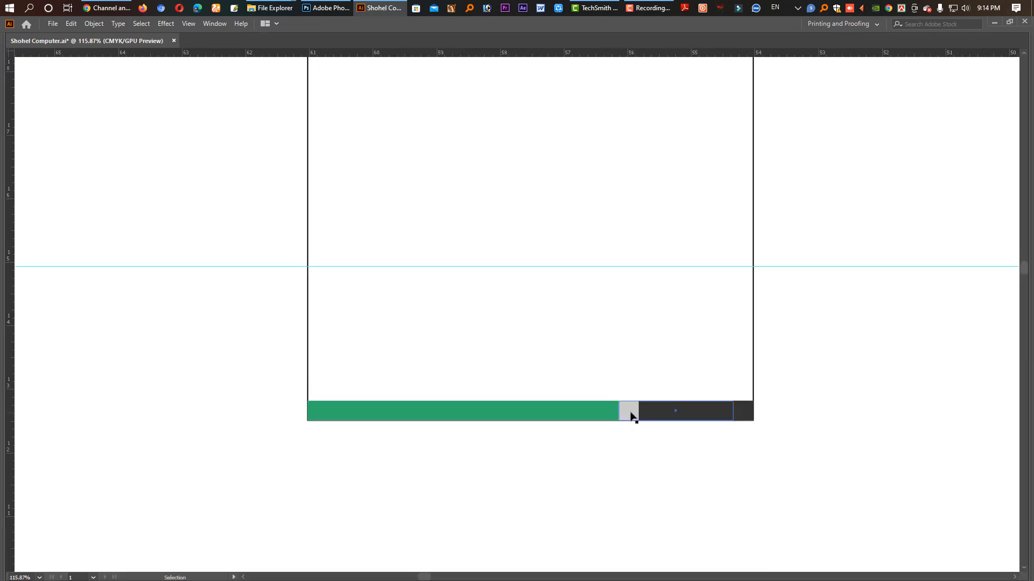
click(796, 450)
key(space)
drag(644, 481, 670, 568)
drag(768, 457, 670, 507)
drag(726, 413, 599, 377)
drag(713, 348, 573, 372)
key(ctrl+space)
drag(518, 276, 598, 301)
drag(613, 339, 548, 271)
key(a)
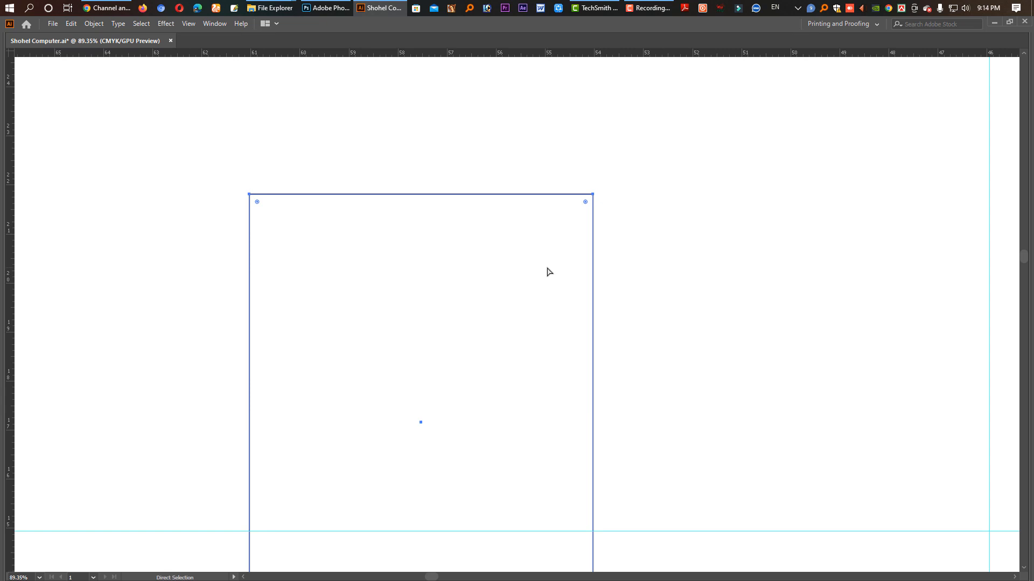
click(516, 272)
key(v)
key(Tab)
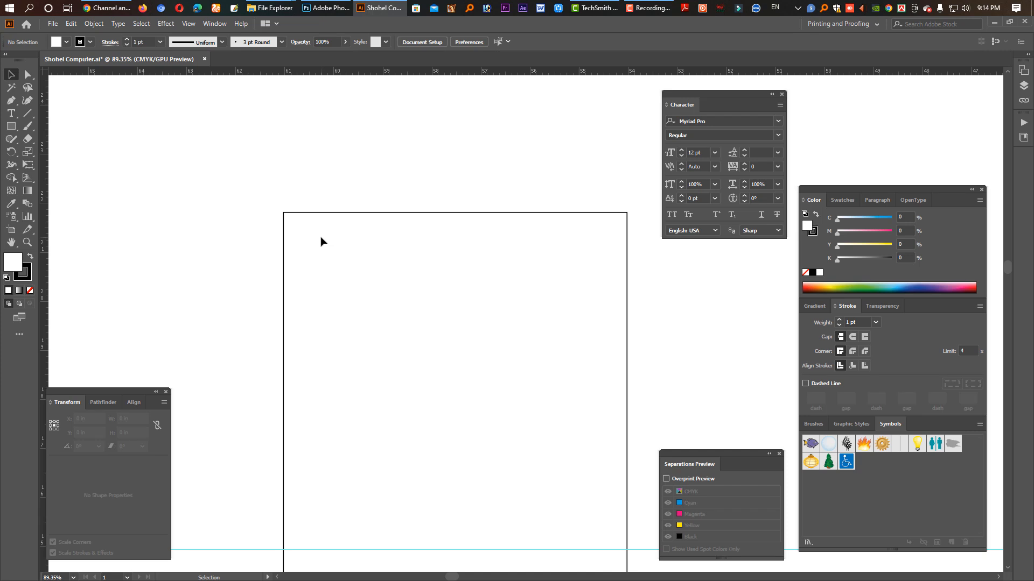
Place the page outline with its footer bar directly to the left of the invoice text and table
drag(561, 255, 457, 246)
drag(417, 282, 235, 243)
key(Tab)
drag(562, 322, 289, 231)
drag(343, 387, 148, 116)
drag(237, 251, 644, 358)
drag(504, 375, 834, 433)
drag(833, 433, 579, 381)
drag(839, 236, 756, 286)
drag(627, 183, 817, 241)
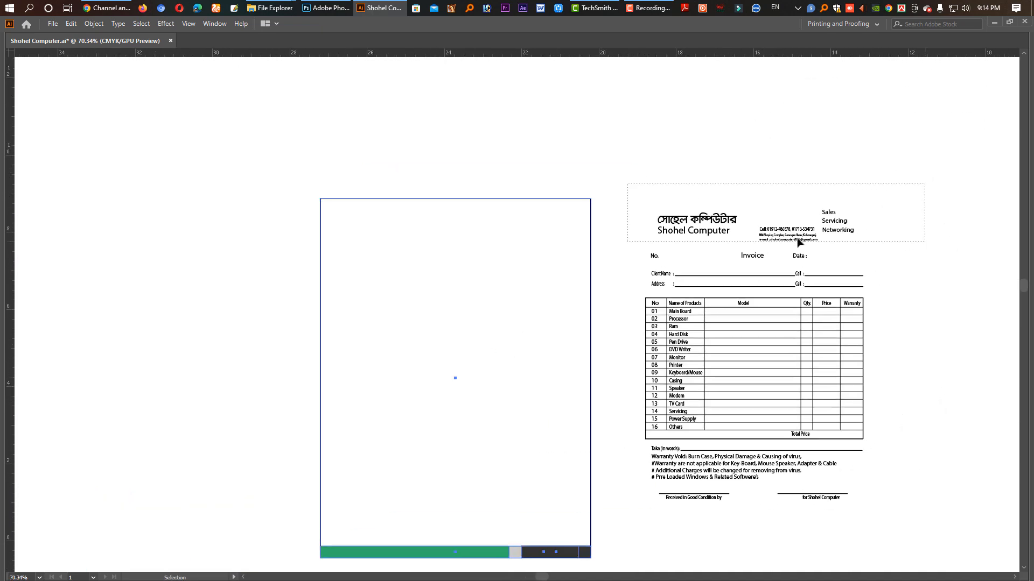
drag(711, 230, 391, 240)
key(ctrl+z)
Draw a closed tapering wave about 4.9 in long with the Pen tool, starting from the page's left edge below the header area
key(z)
click(698, 297)
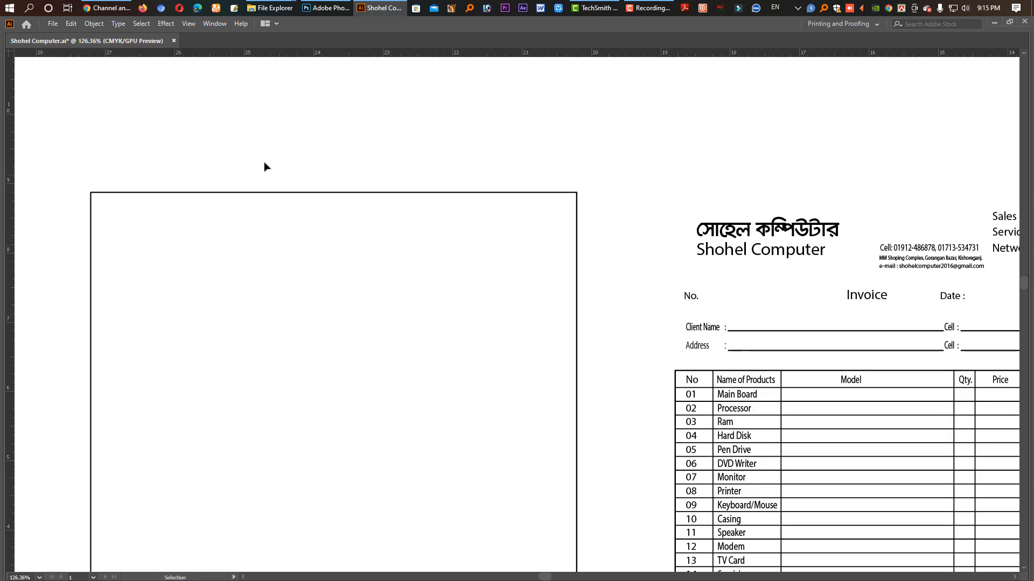
key(a)
key(Tab)
click(11, 100)
click(125, 311)
key(Tab)
drag(309, 277, 406, 313)
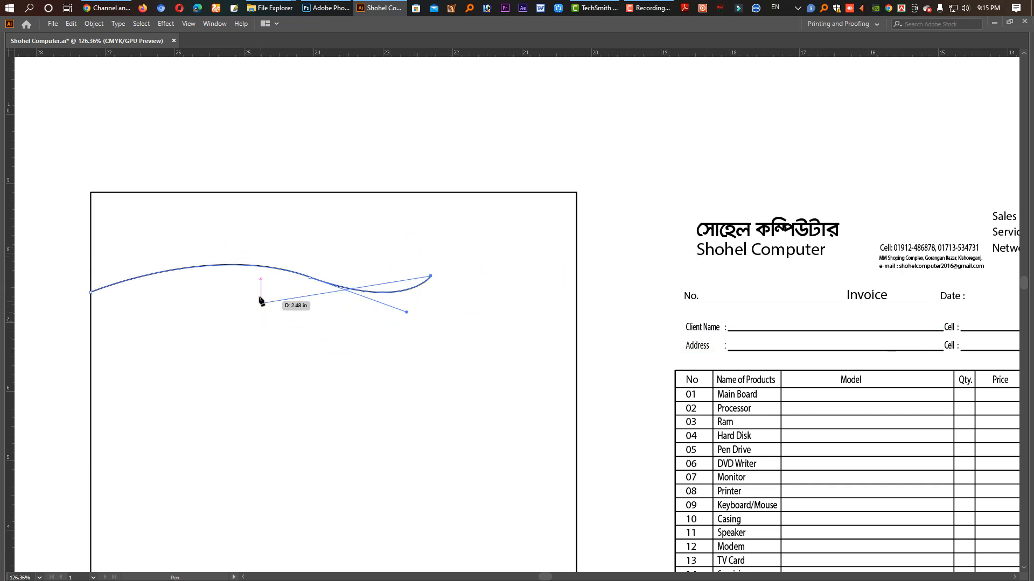
drag(248, 287, 94, 242)
key(ctrl+z)
drag(296, 296, 195, 268)
click(90, 315)
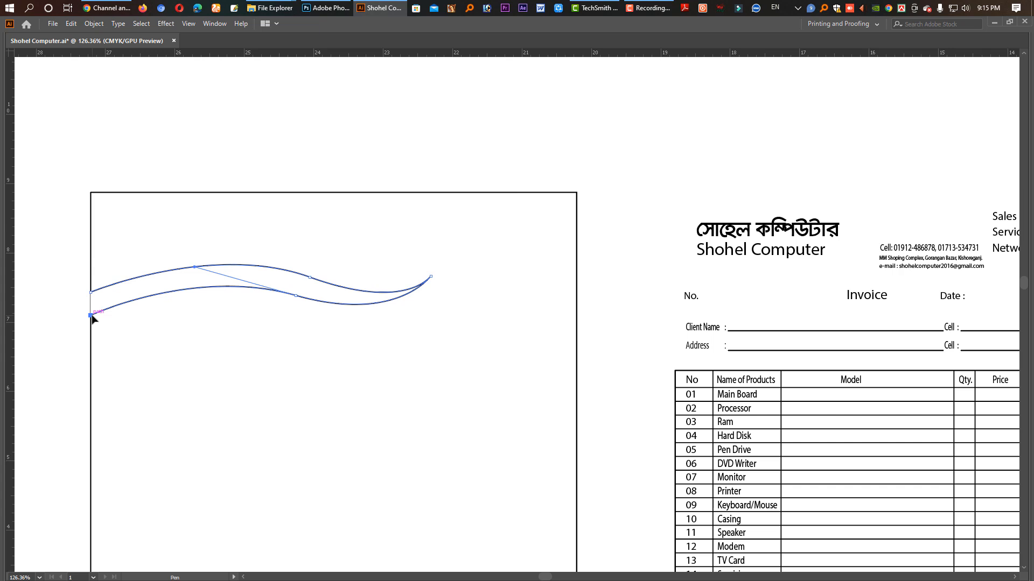
click(89, 294)
Reshape the wave by adjusting its curve handles and raising its upper-left anchor point along the page's left edge
key(Tab)
key(a)
key(Tab)
click(320, 285)
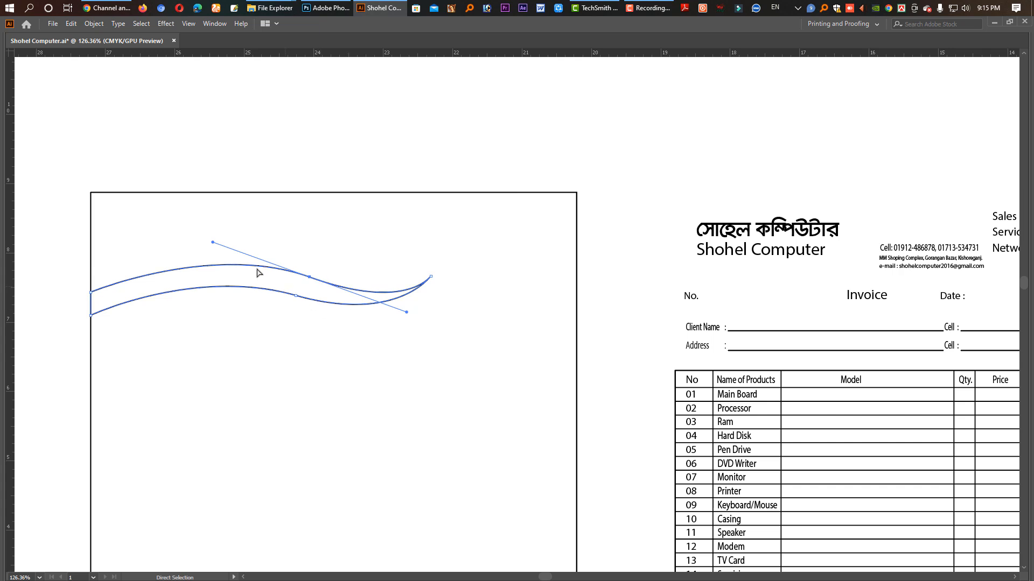
drag(211, 243, 399, 306)
click(363, 263)
drag(344, 331, 300, 288)
click(481, 277)
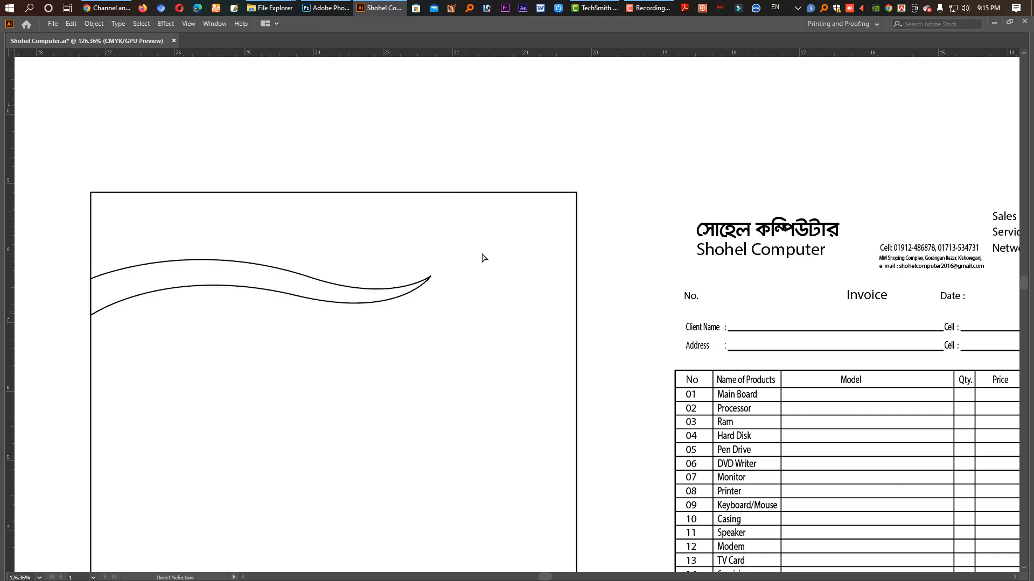
Draw a closed curved swoosh about 1.5 in wide with the Pen tool, from the page's top edge down to the wave's tip
key(Tab)
click(11, 101)
click(491, 211)
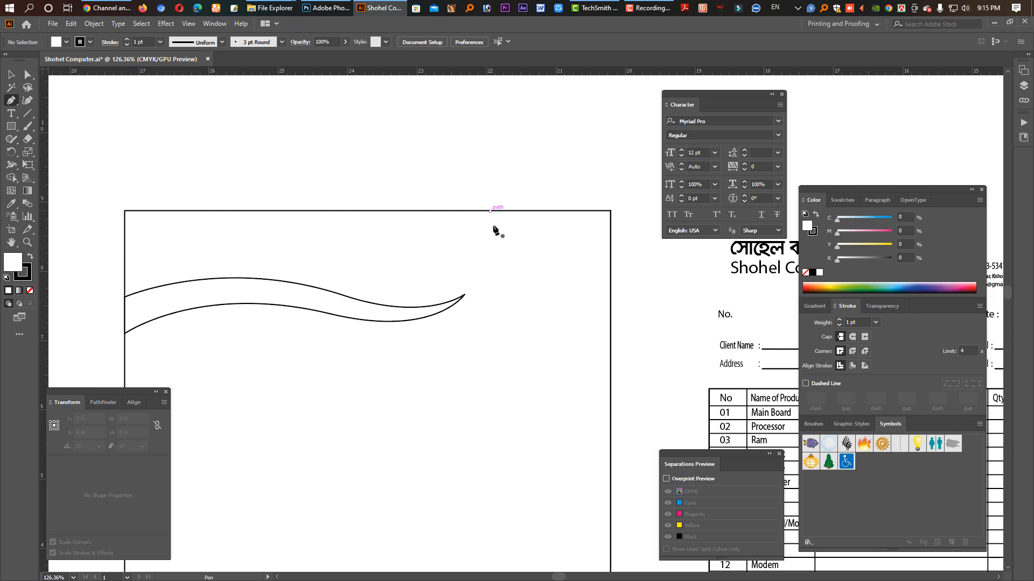
mouse_move(449, 312)
mouse_down()
mouse_move(380, 353)
mouse_move(391, 344)
mouse_up()
click(451, 314)
drag(556, 211, 573, 119)
click(557, 212)
click(491, 212)
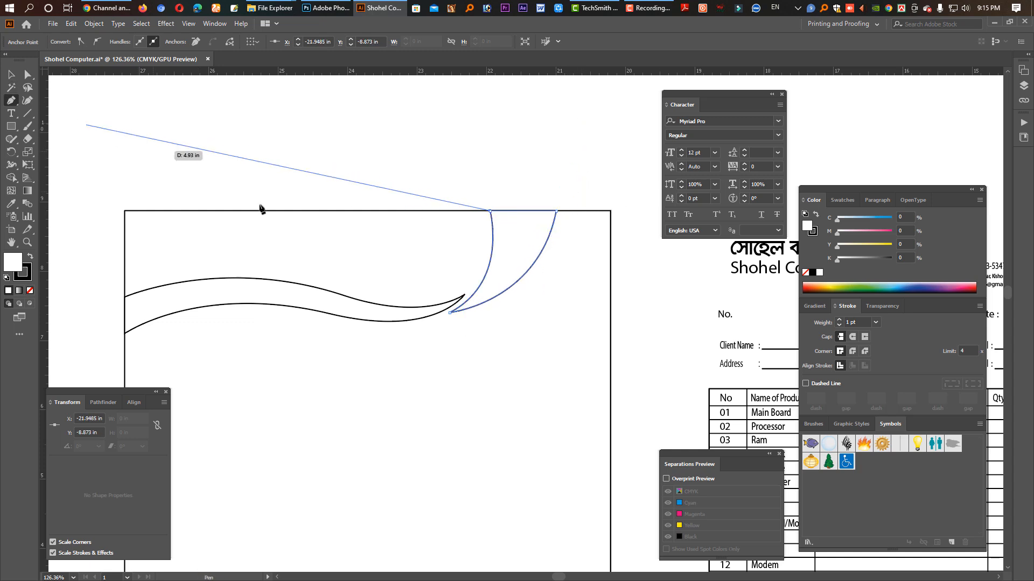
click(492, 213)
click(11, 74)
click(566, 307)
Select the wave and the swoosh together and stretch them slightly downward
scroll(565, 310, down, 3)
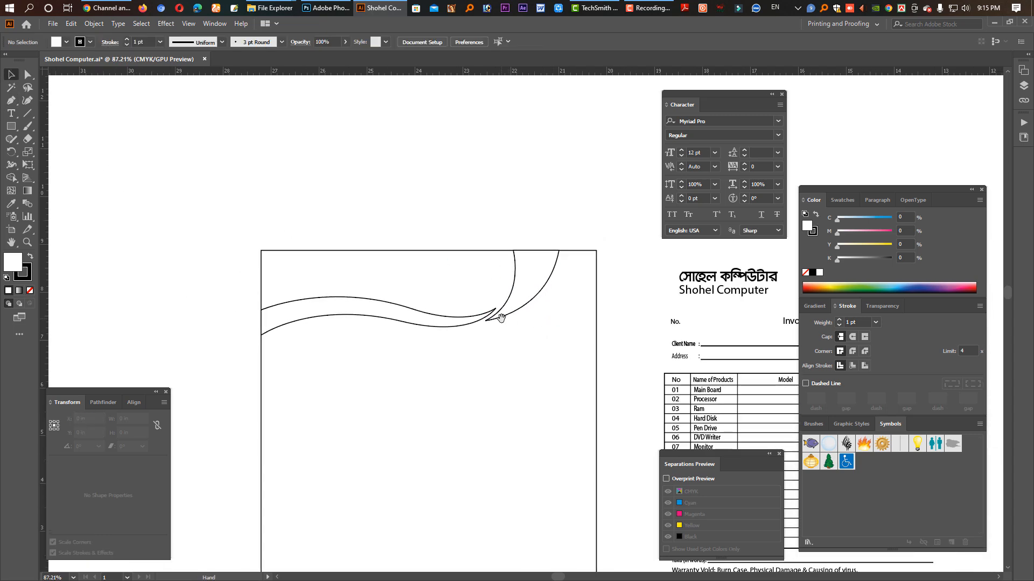
key(Tab)
drag(274, 252, 470, 305)
drag(378, 318, 377, 326)
click(430, 346)
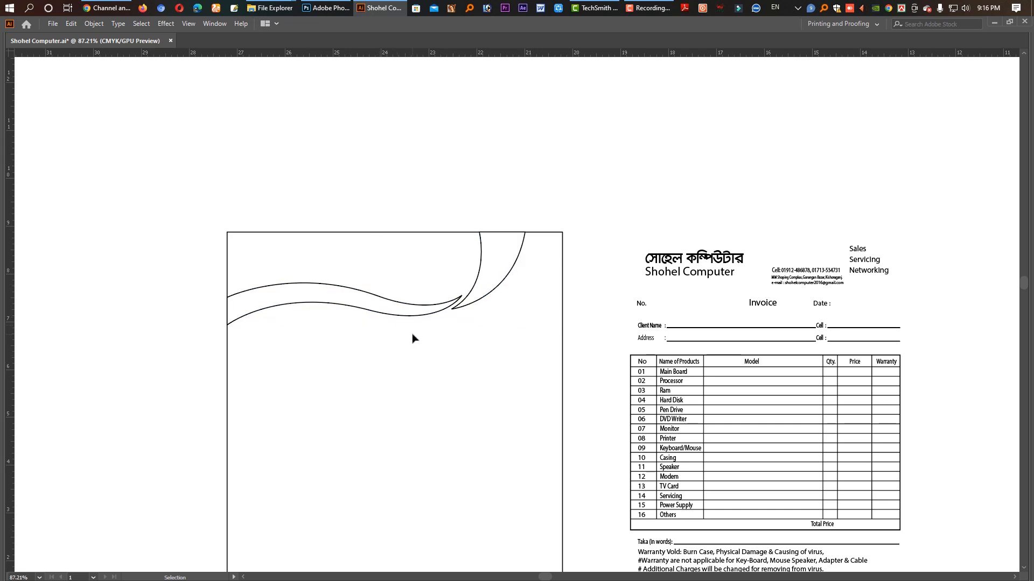
Remove the wave's stroke and fill it dark purple (C 72.55, M 100, Y 36.47, K 54.51)
drag(417, 341, 406, 296)
key(Tab)
key(x)
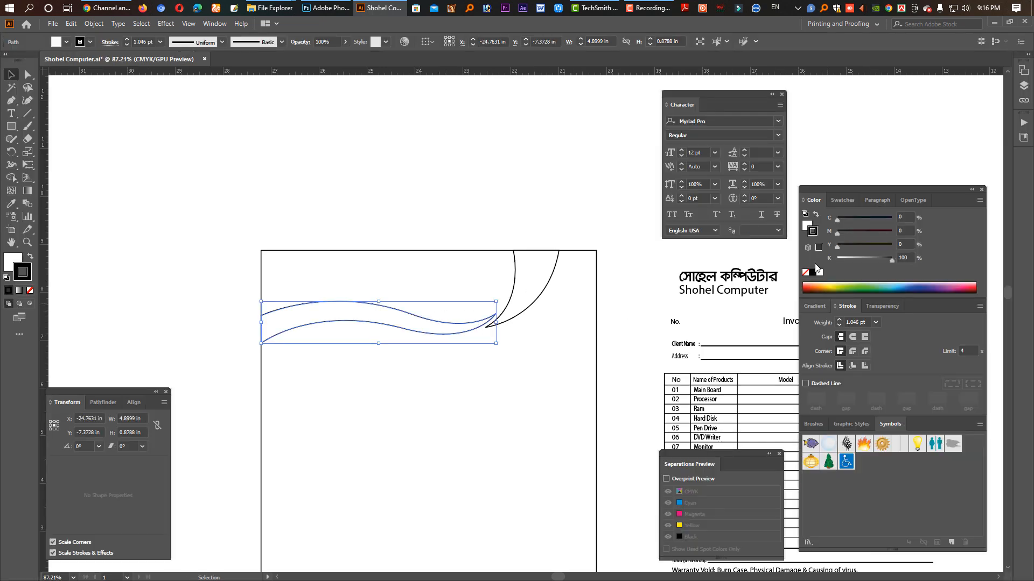
click(806, 273)
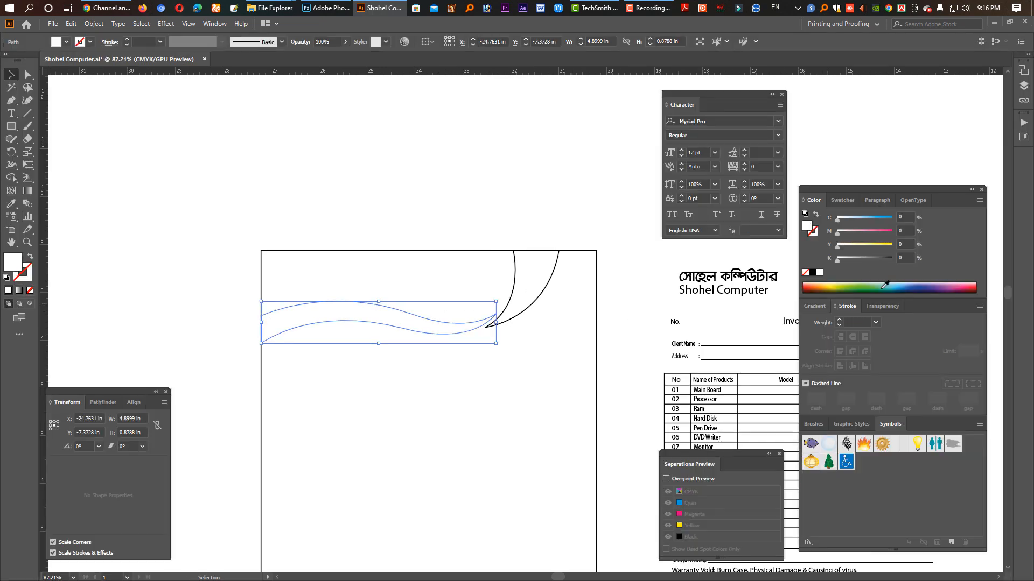
drag(539, 380, 498, 149)
drag(490, 286, 514, 497)
click(943, 287)
click(957, 288)
click(952, 291)
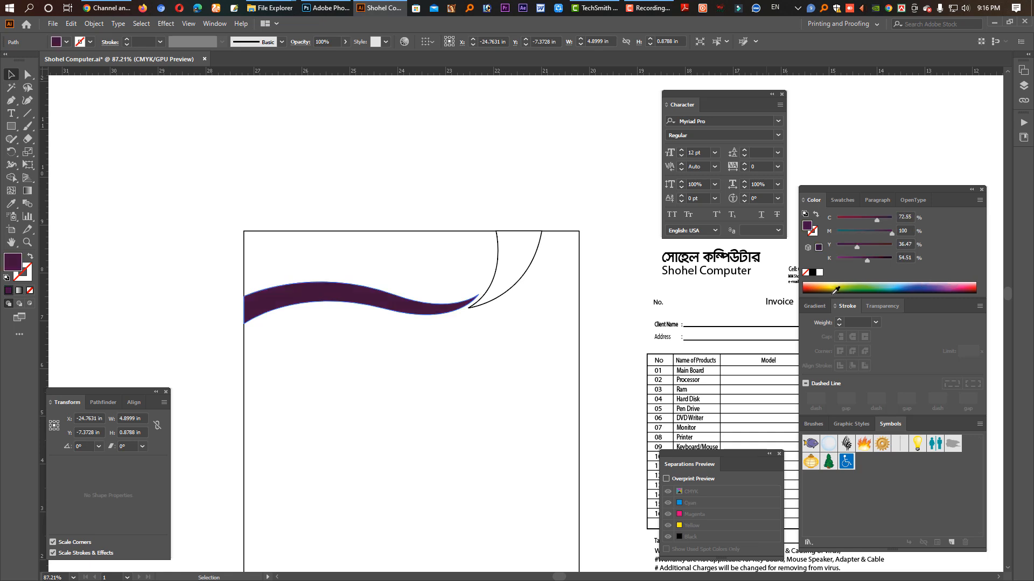
Fill the swoosh at the page's top edge blue (C 89.41, M 50.98, Y 14.51, K 1.96) and remove its stroke
click(525, 278)
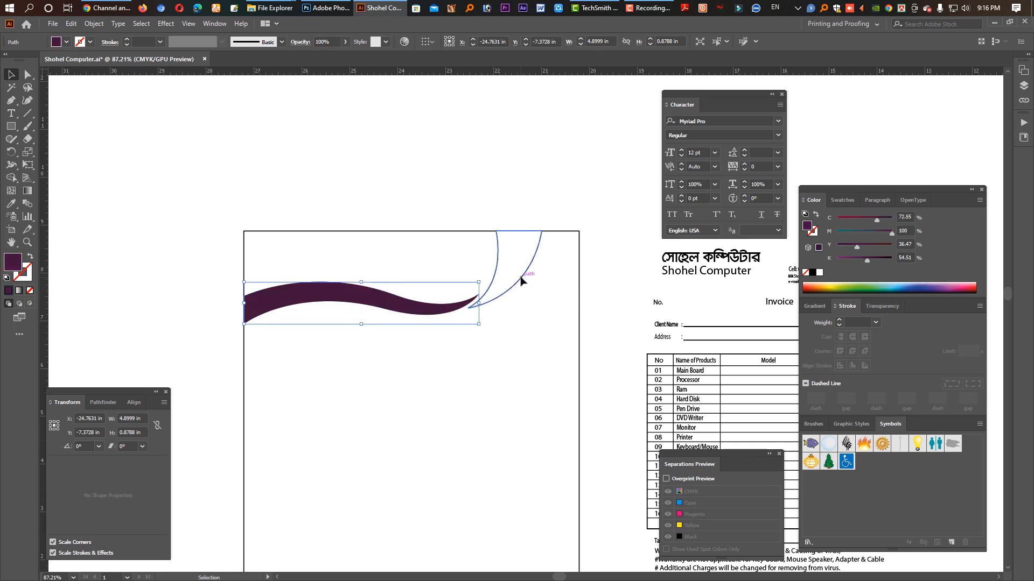
click(815, 288)
click(813, 287)
click(812, 288)
click(811, 289)
click(830, 289)
click(815, 284)
click(818, 285)
click(887, 284)
click(904, 286)
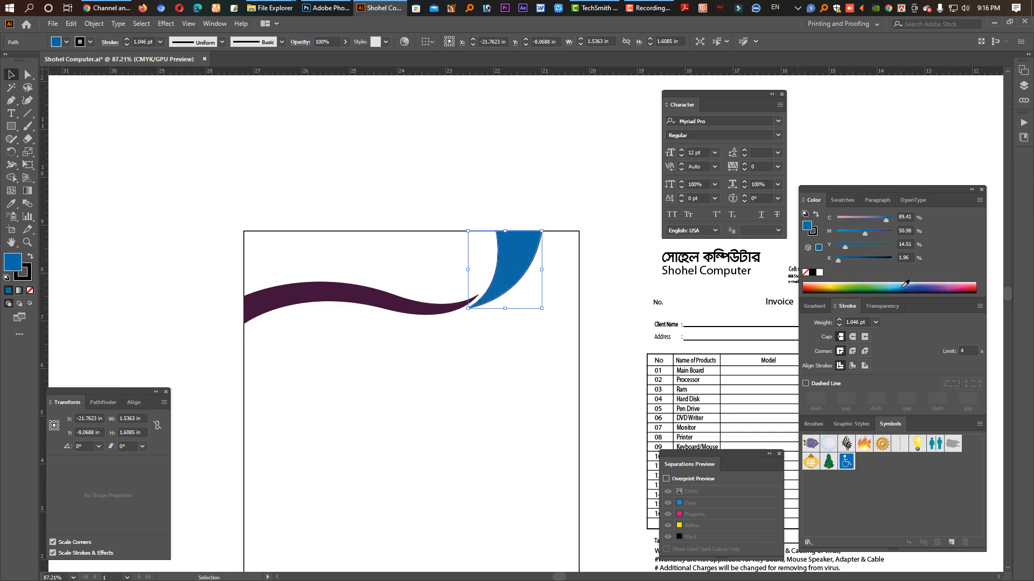
click(24, 280)
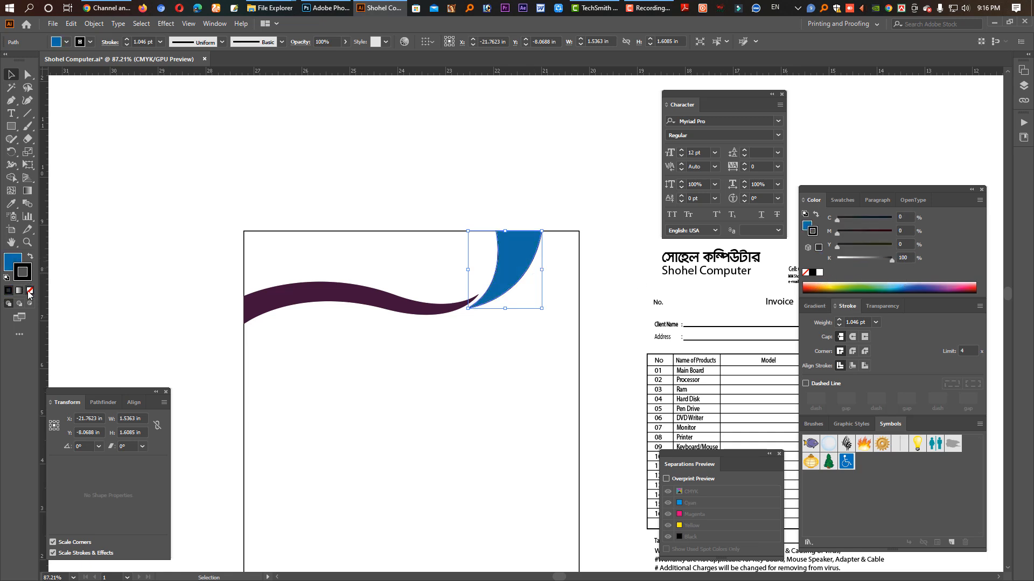
click(413, 187)
Move the two-line Bangla and English shop name from the invoice text into the page header above the purple wave
key(Tab)
drag(452, 320, 453, 361)
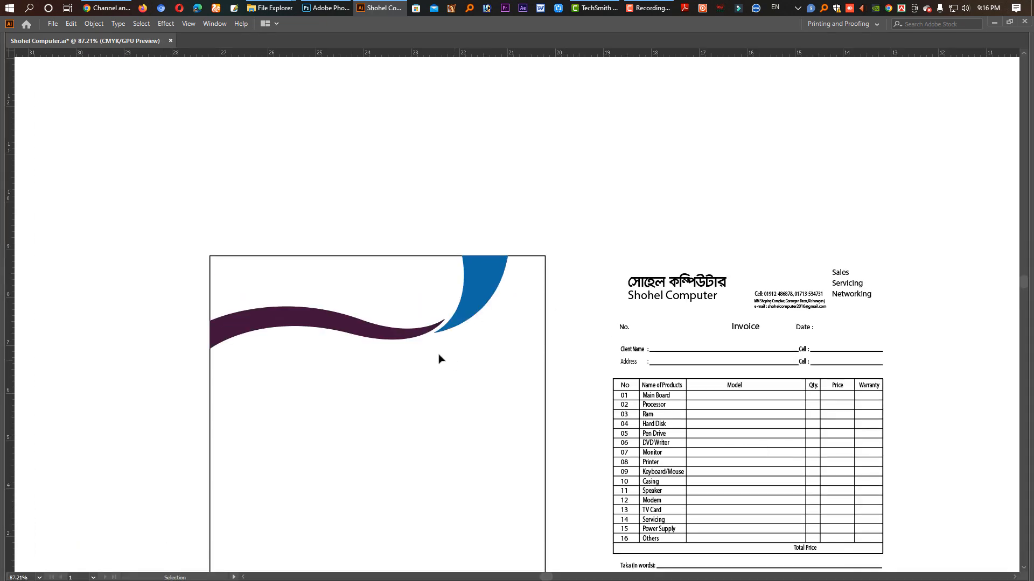
drag(450, 296, 538, 326)
drag(496, 376, 400, 332)
drag(545, 310, 463, 304)
click(514, 333)
drag(514, 333, 519, 305)
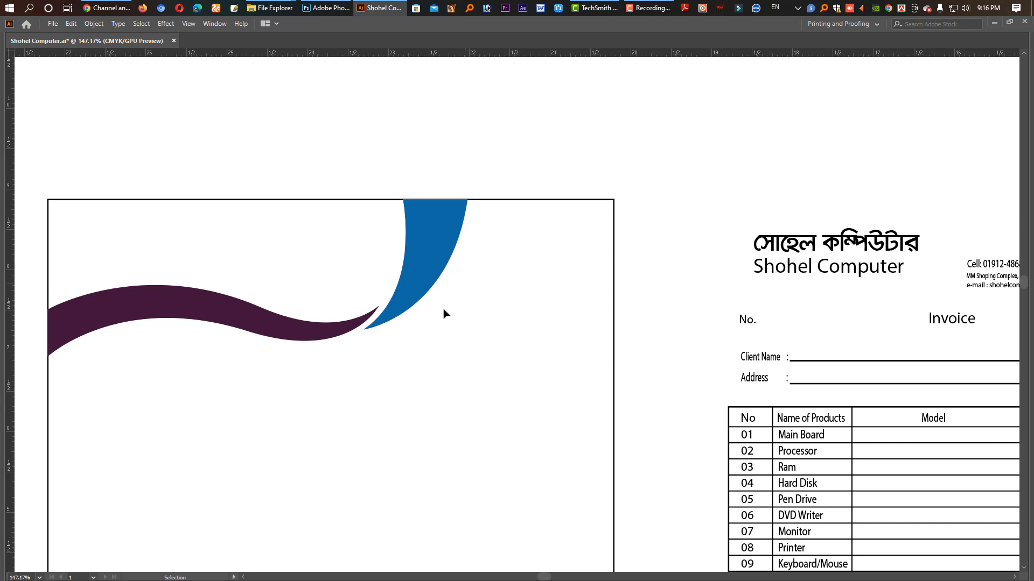
drag(730, 226, 217, 258)
drag(285, 242, 310, 245)
click(358, 262)
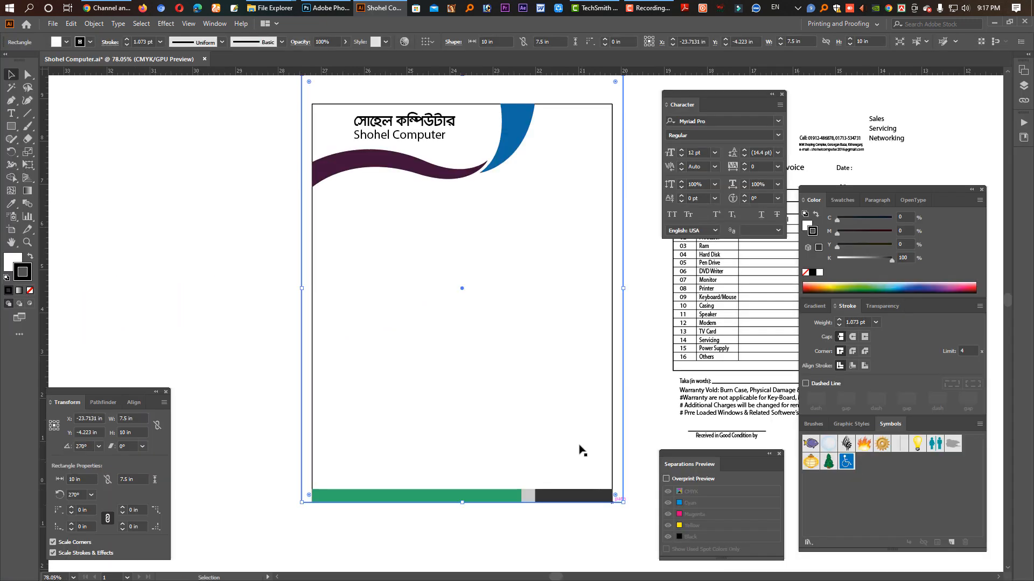
drag(575, 396, 533, 483)
key(Tab)
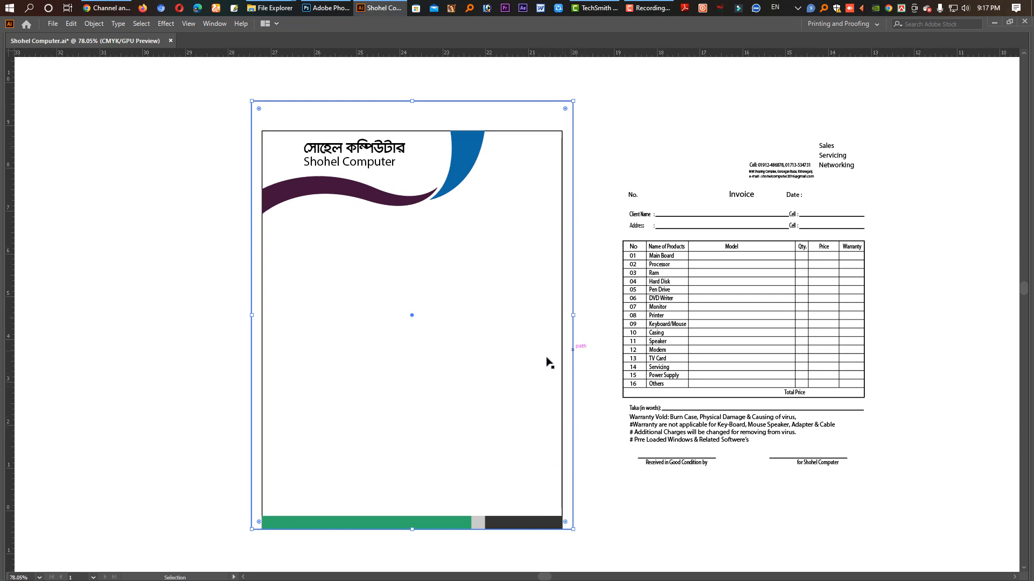
click(589, 436)
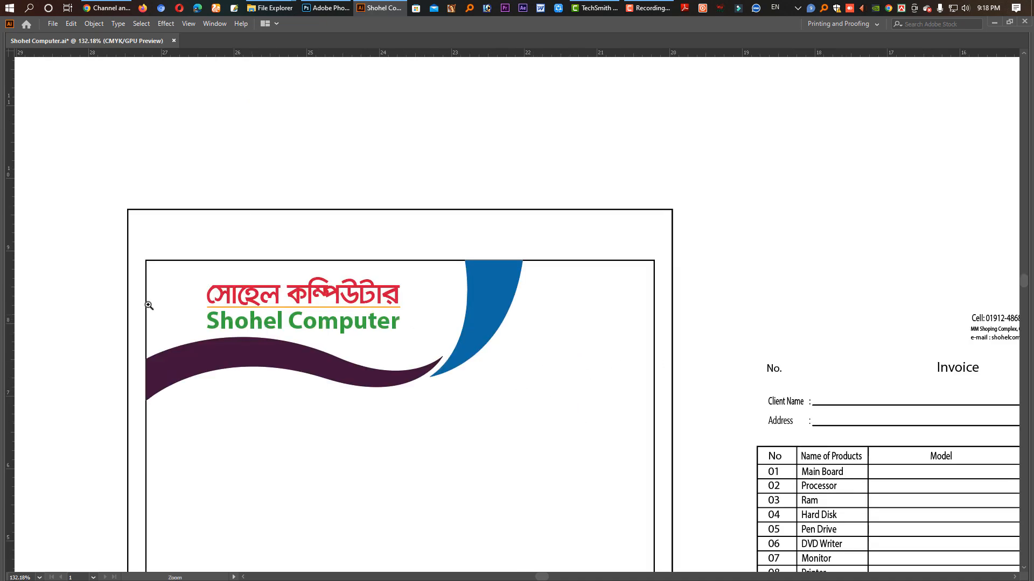
Move the three-line Sales, Servicing and Networking text into the page header, to the right of the blue swoosh
drag(152, 308, 241, 331)
drag(319, 338, 332, 339)
click(193, 321)
key(ctrl+alt+space)
drag(518, 339, 614, 351)
drag(681, 362, 533, 344)
drag(773, 304, 516, 266)
click(896, 273)
click(895, 274)
mouse_move(895, 274)
mouse_down()
mouse_move(507, 306)
mouse_move(368, 283)
mouse_move(431, 308)
mouse_move(485, 298)
mouse_up()
key(Tab)
Draw a bar about 1.32 × 0.21 in over Sales, duplicate it over Servicing and Networking, and fill the bars light purple, light blue and light gray
key(m)
mouse_move(458, 235)
mouse_down()
mouse_move(716, 273)
mouse_move(674, 269)
mouse_up()
key(v)
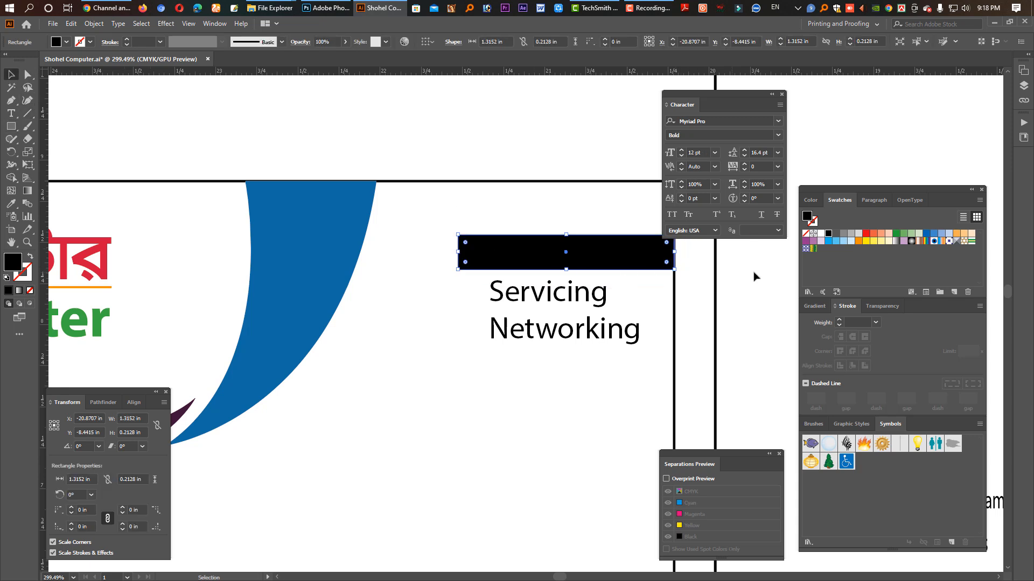
click(821, 241)
drag(611, 262, 638, 342)
Lock the three colored bars and bring the services text to the front of them
shift+click(575, 305)
shift+click(604, 263)
key(ctrl+2)
click(558, 249)
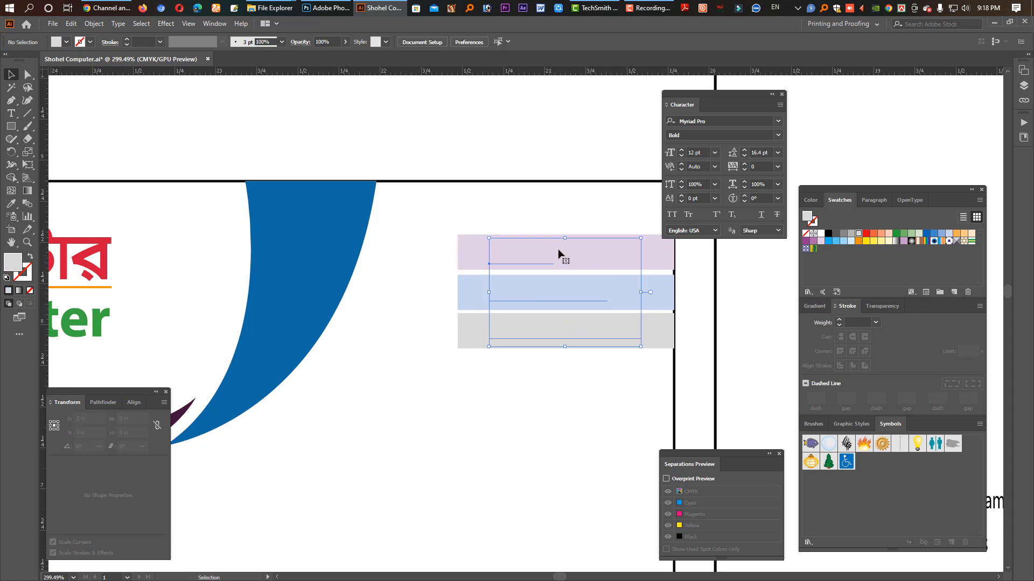
key(ctrl+shift+bracketright)
key(Tab)
key(ctrl+shift+a)
scroll(624, 332, down, 3)
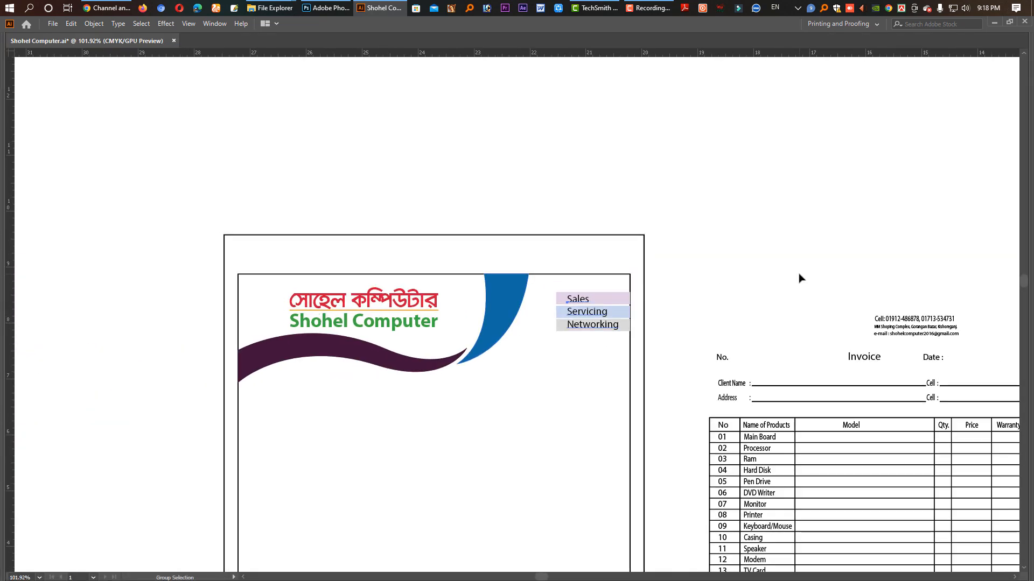
Draw a black square about 0.07 in wide, turn it into a diamond and place it on the bar before Sales
scroll(637, 305, up, 3)
click(644, 357)
scroll(530, 317, up, 3)
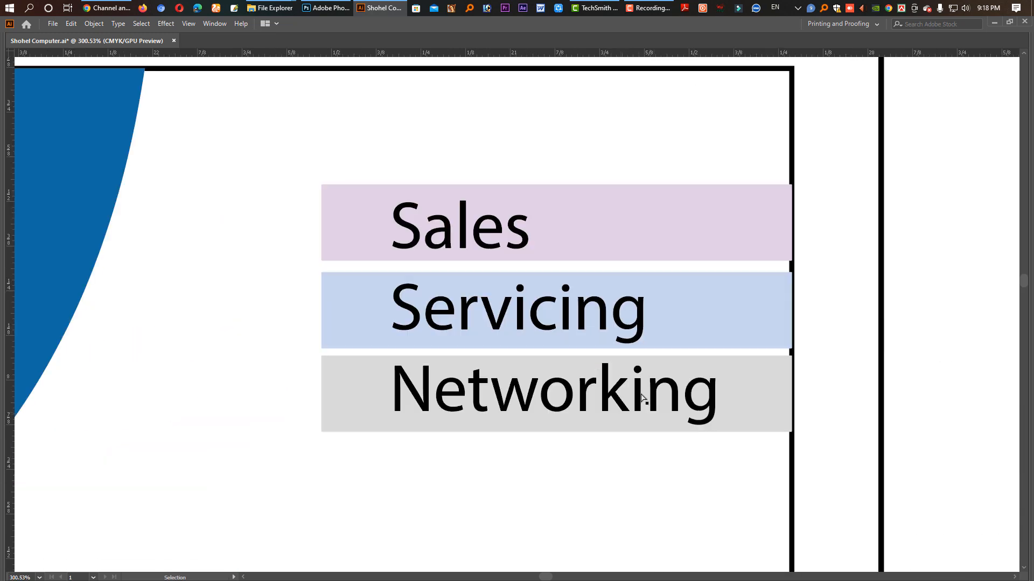
scroll(619, 291, up, 2)
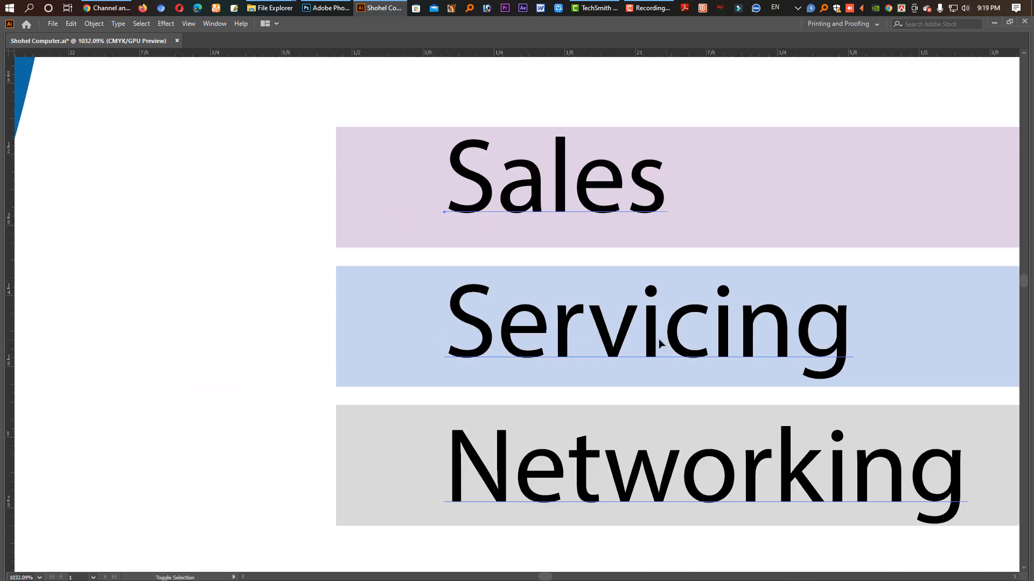
click(664, 341)
key(Tab)
key(Tab)
key(Tab)
right_click(19, 123)
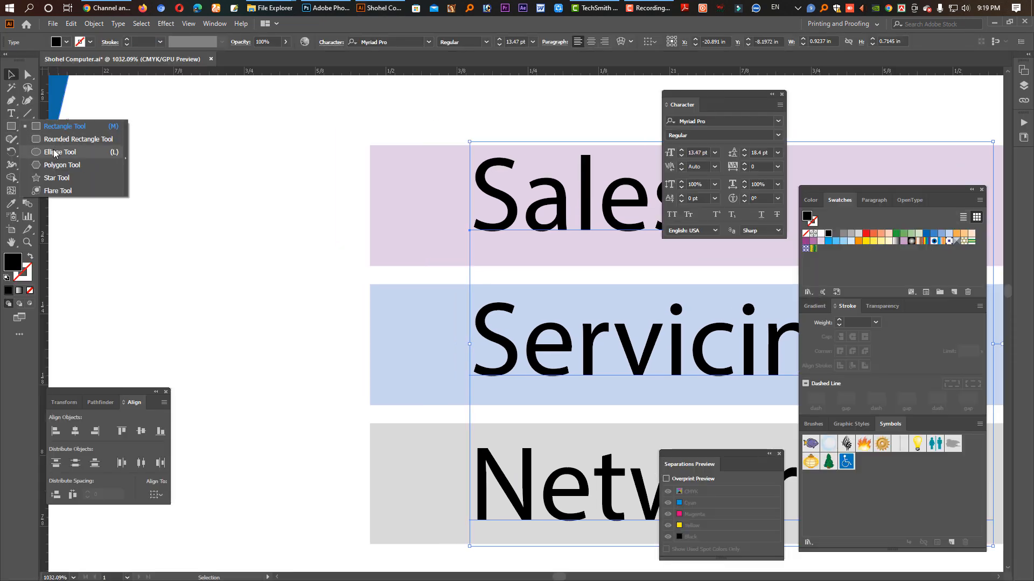
click(51, 128)
drag(208, 197, 229, 217)
drag(229, 175, 438, 206)
Paste a copy of the diamond in front, shrink it to about 0.034 in per side and fill it gray (K 40)
key(ctrl+c)
key(ctrl+f)
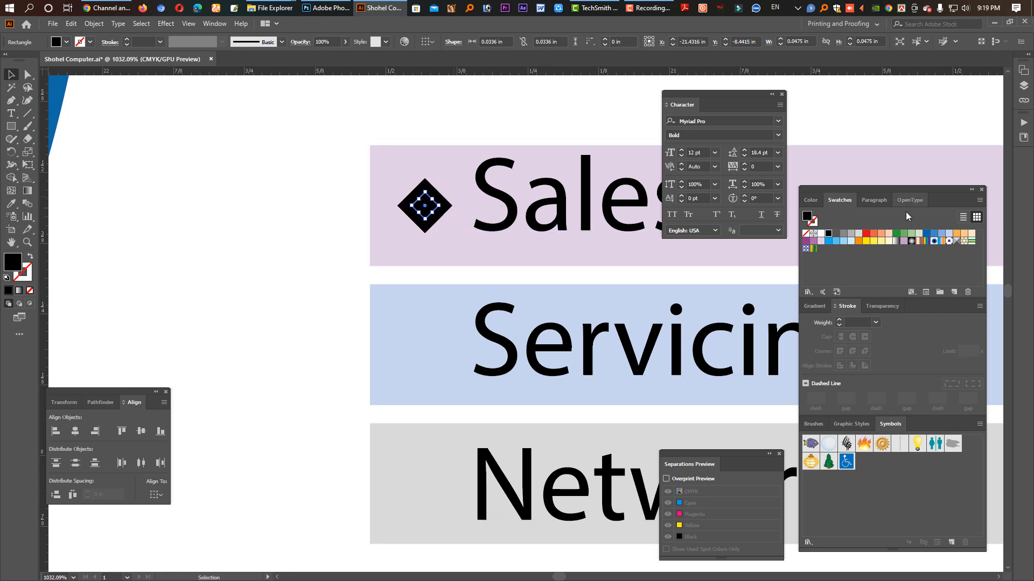
click(851, 234)
Fill the outer diamond of the Sales bullet dark red (C 23.53, M 97.65, Y 100, K 21.18)
shift+click(435, 225)
click(233, 214)
click(443, 211)
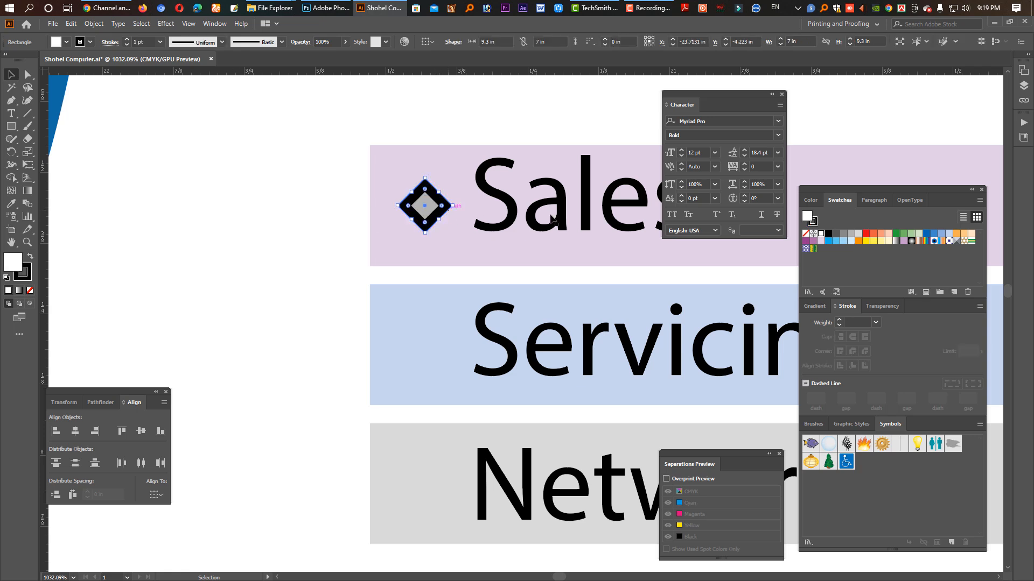
click(810, 200)
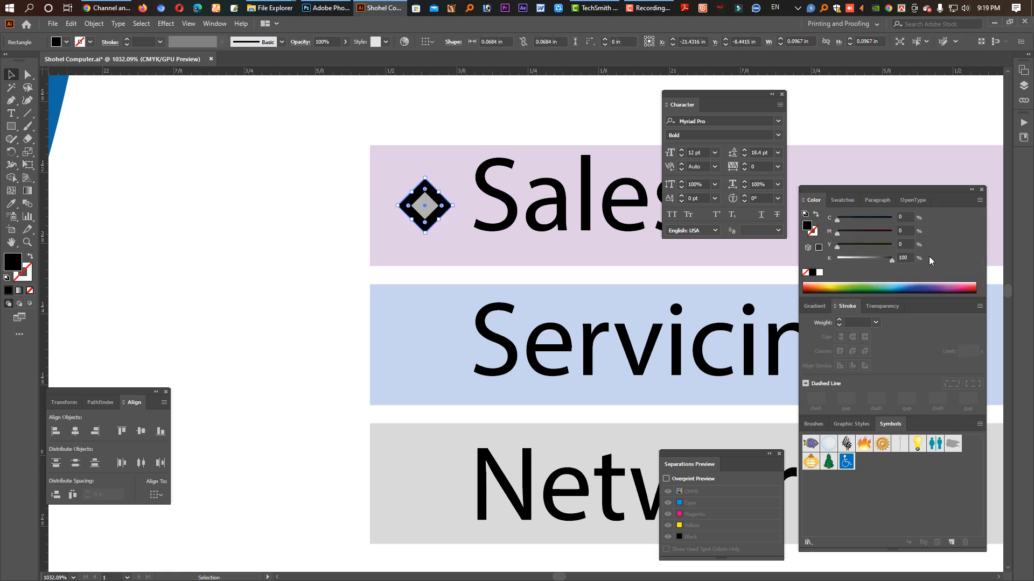
click(922, 288)
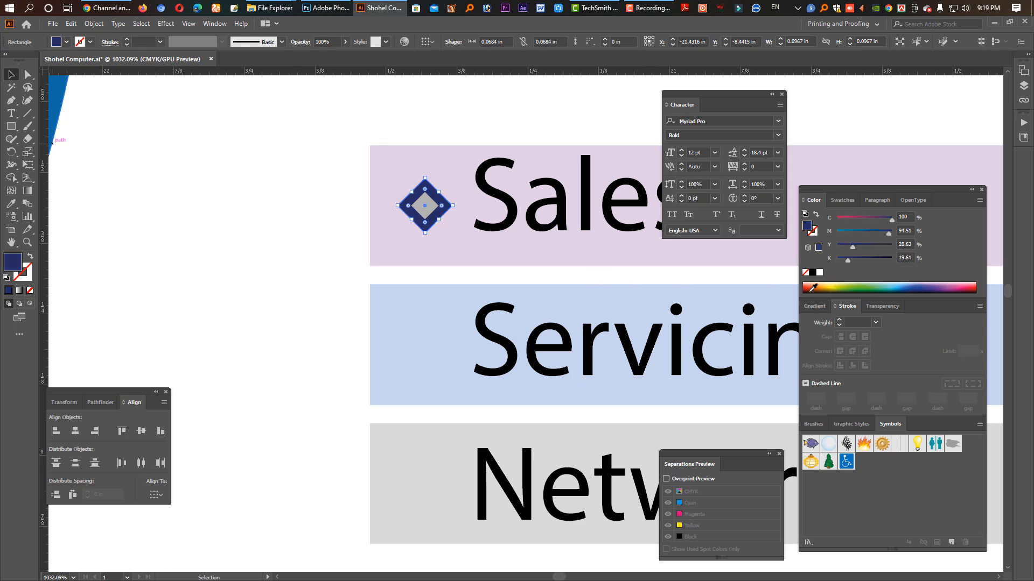
click(810, 289)
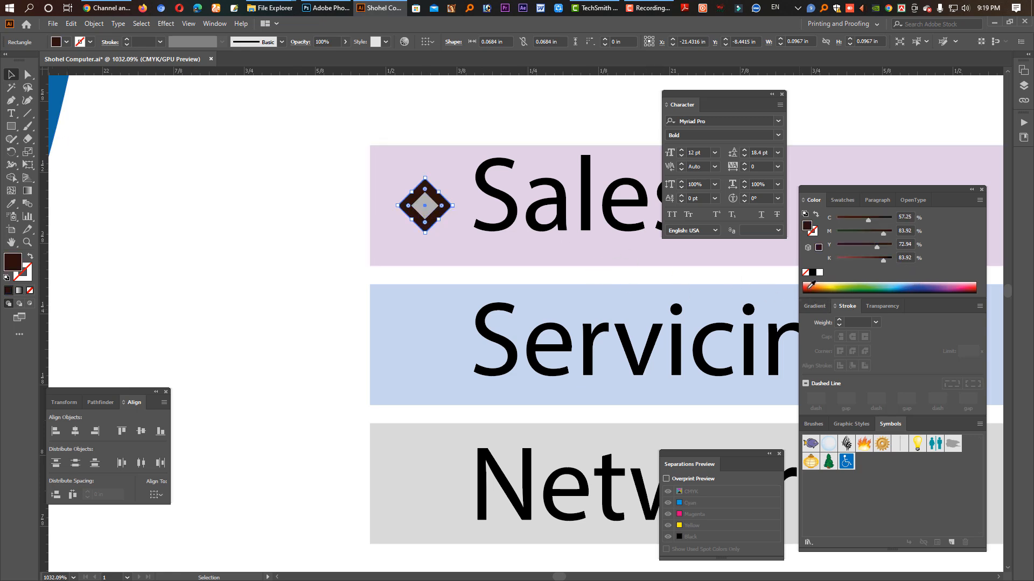
click(808, 289)
click(951, 291)
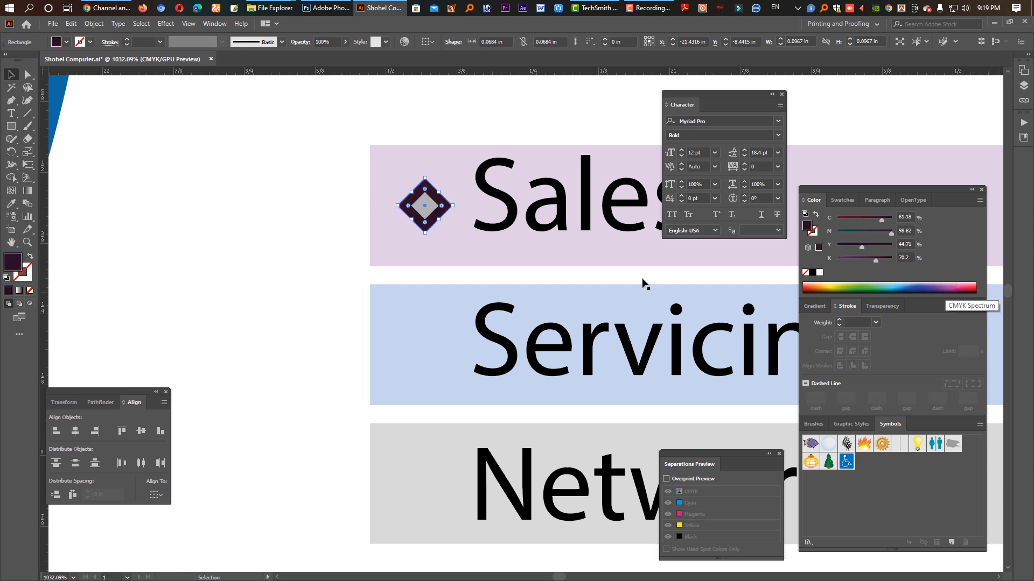
shift+click(428, 211)
key(ctrl+z)
click(321, 240)
click(425, 210)
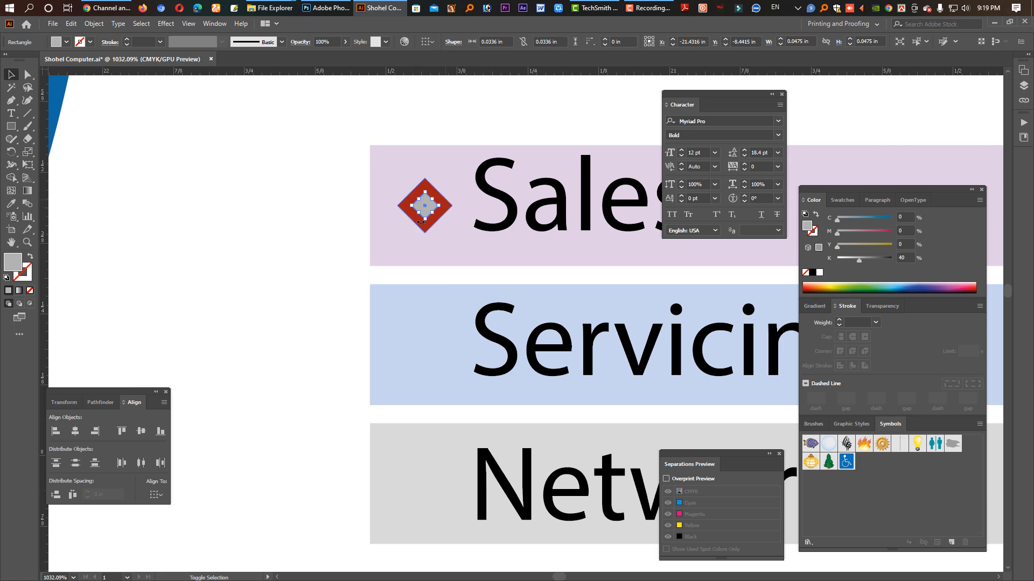
click(351, 221)
click(435, 215)
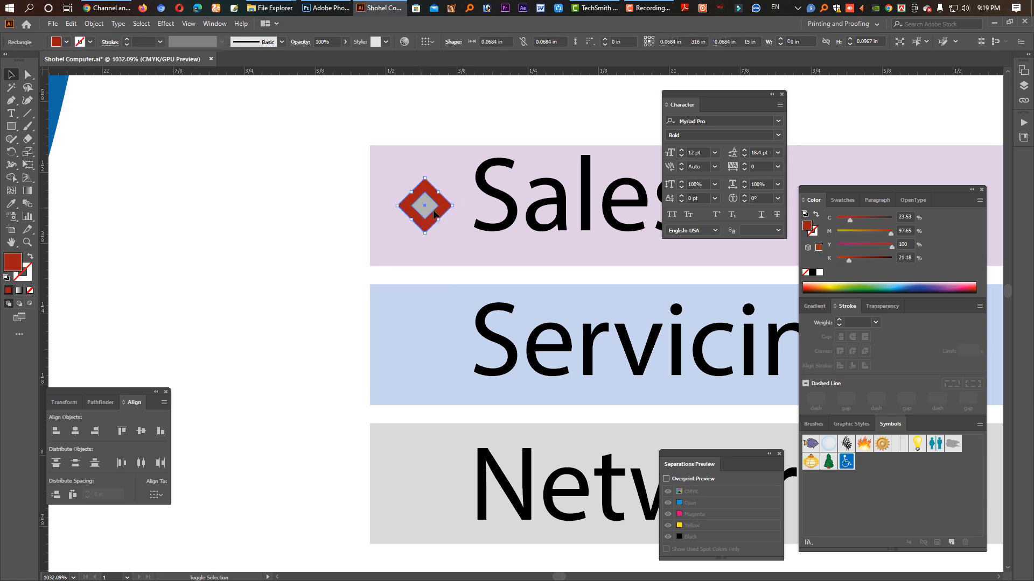
Move the client lines, product table, warranty notes and signature lines onto the page, aligned with its left border below No. and Date
drag(429, 237, 452, 328)
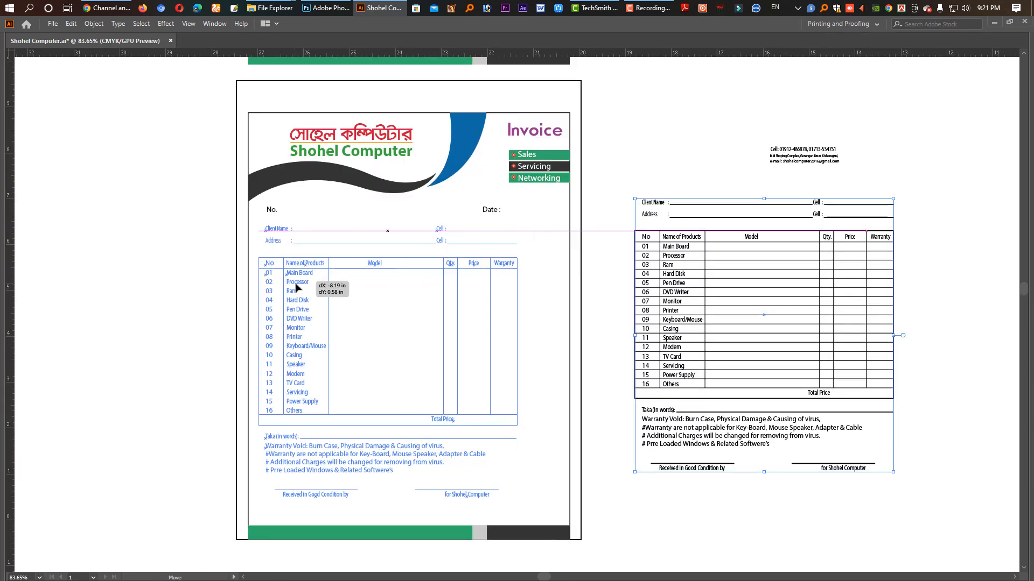
drag(328, 380, 285, 289)
drag(459, 323, 461, 324)
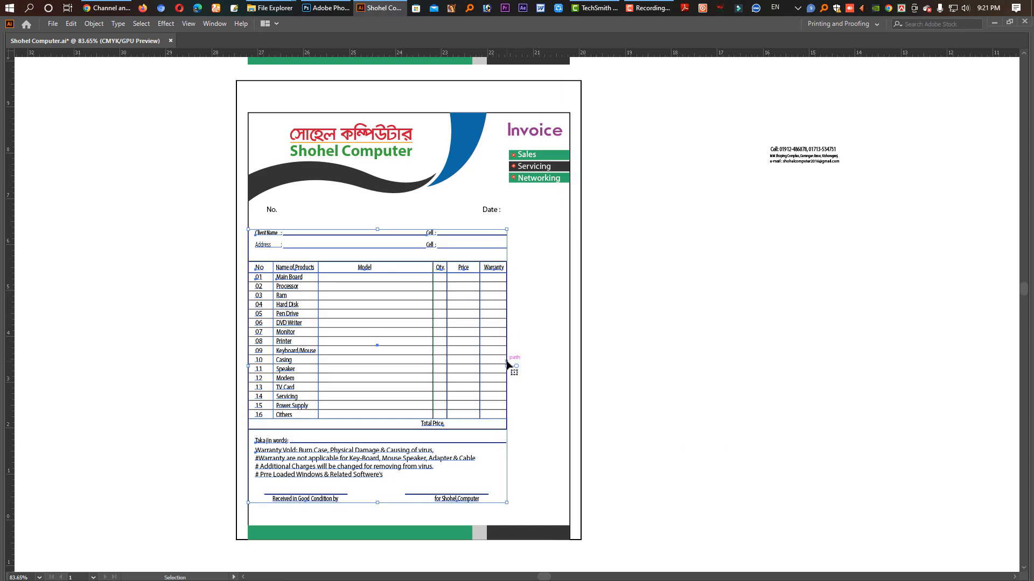
click(530, 409)
Reset the horizontal scaling of the condensed product table text
drag(310, 307, 346, 328)
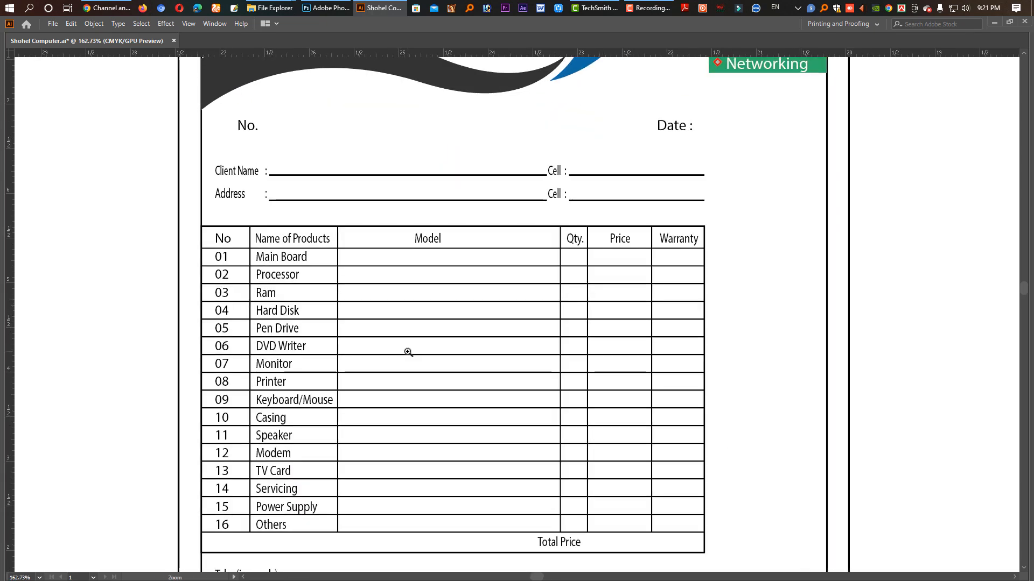
drag(410, 308, 413, 236)
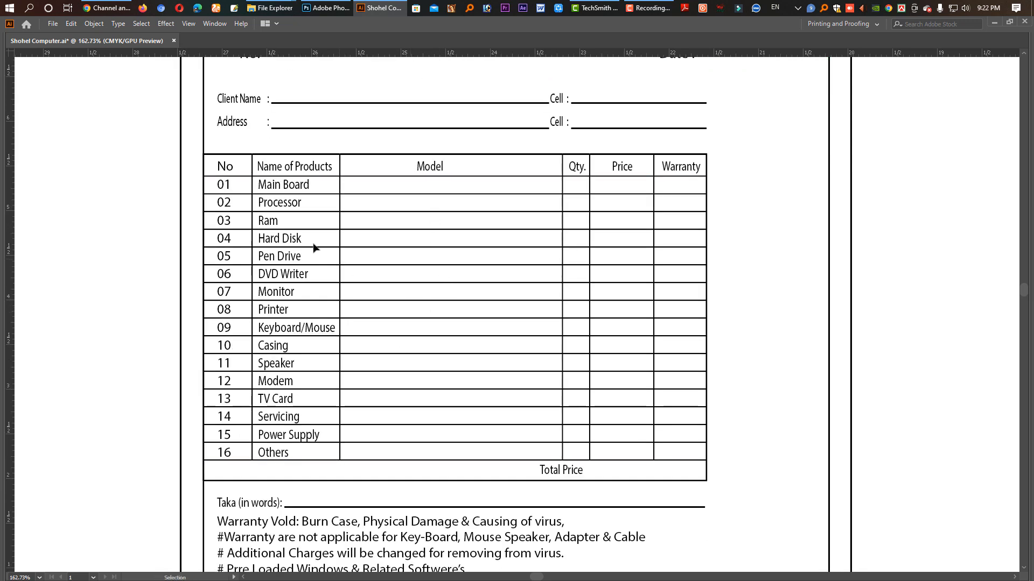
click(274, 230)
key(ctrl+shift+x)
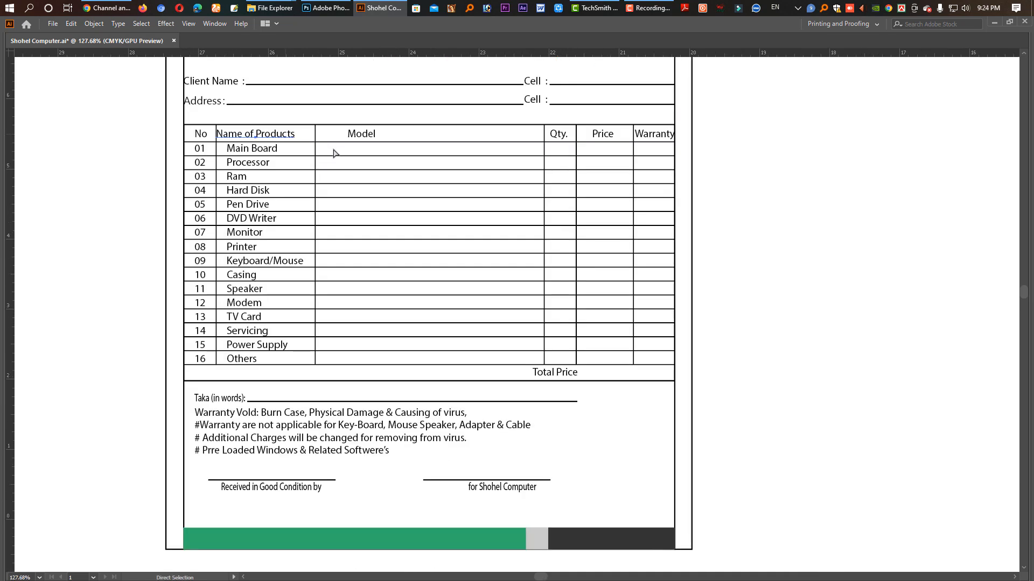
Center the Name of Products and Model headings in their columns, and extend the divider before Price down through the Total Price row
drag(371, 136, 439, 138)
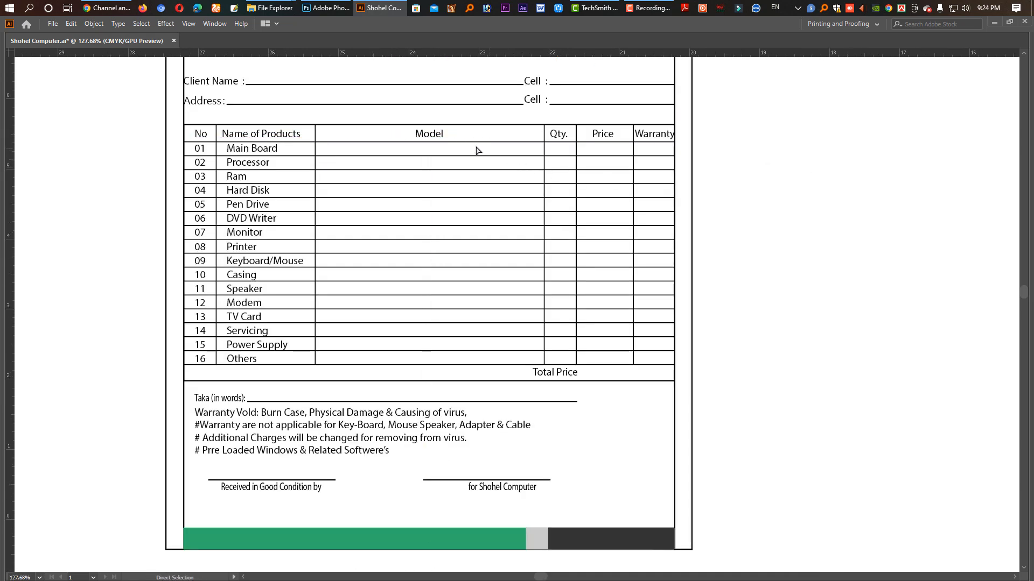
mouse_move(565, 373)
mouse_down()
mouse_move(536, 375)
mouse_move(568, 372)
mouse_up()
click(583, 381)
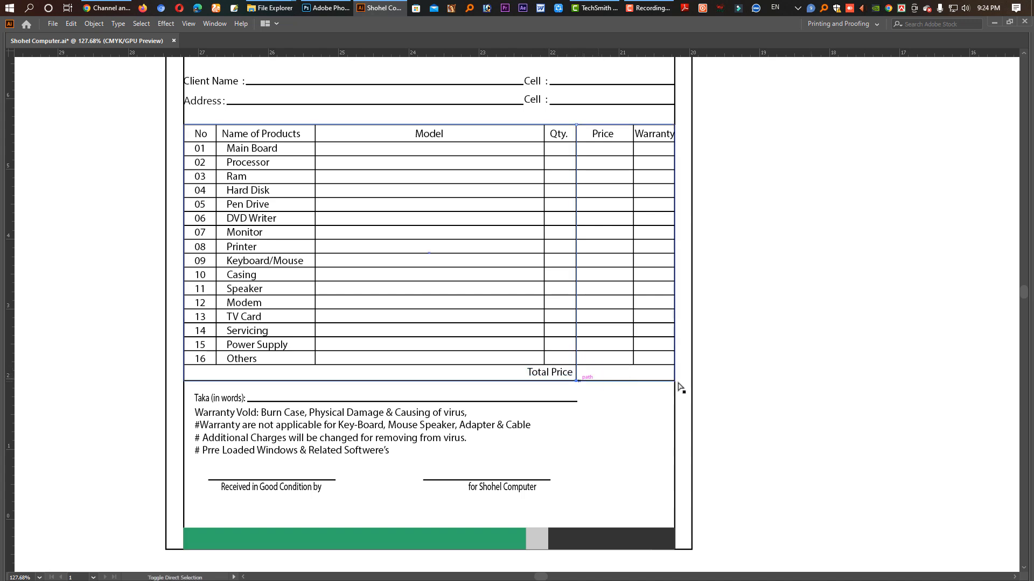
click(788, 388)
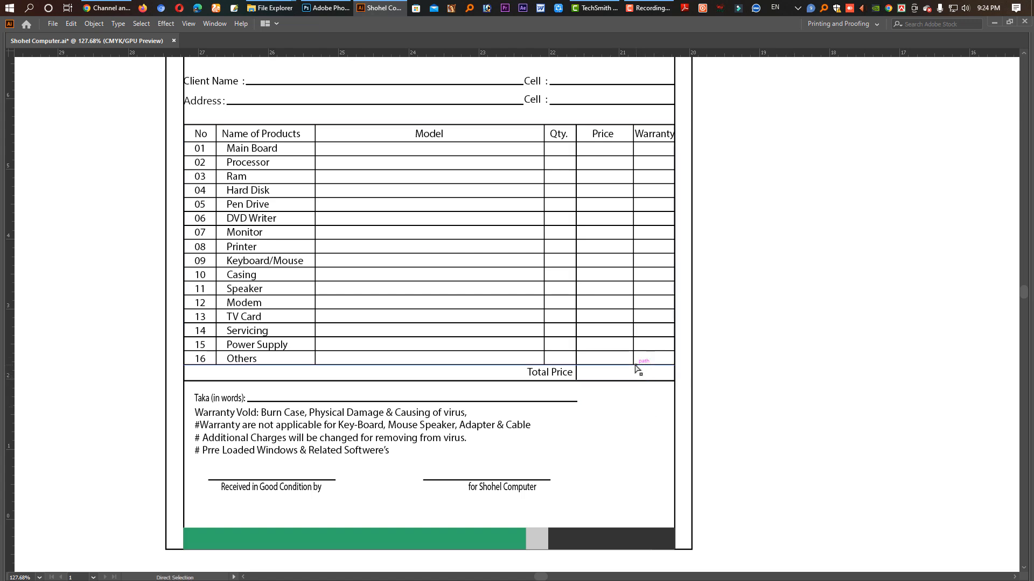
drag(634, 365, 633, 382)
key(v)
key(ctrl+z)
Extend the Taka (in words) line to the page's right border
drag(411, 452, 454, 338)
drag(621, 291, 718, 291)
Reset the horizontal scaling of both signature labels and move them with their lines down toward the footer's two ends
drag(660, 384, 238, 352)
key(ctrl+shift+x)
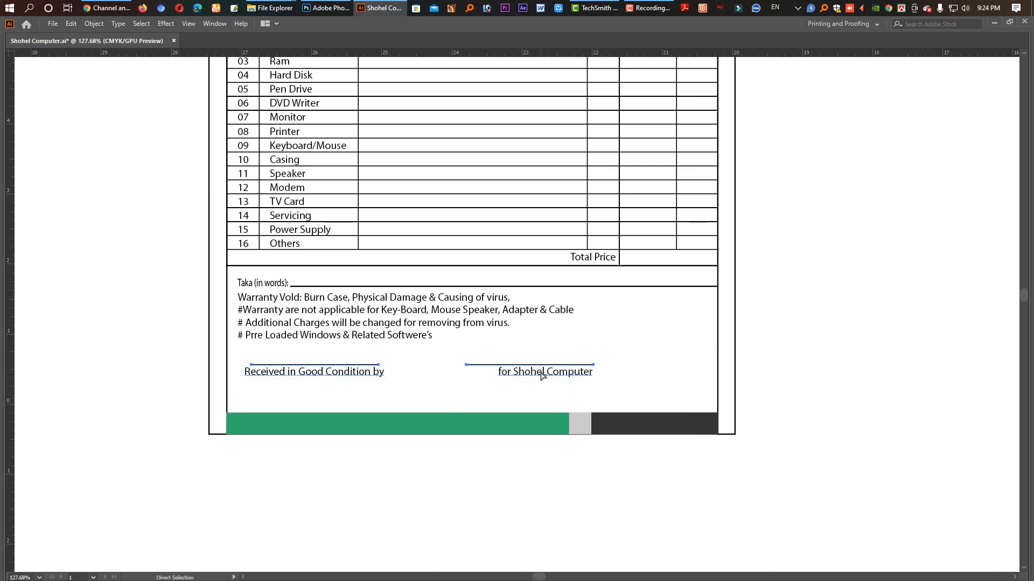
drag(290, 377, 290, 406)
drag(432, 375, 640, 410)
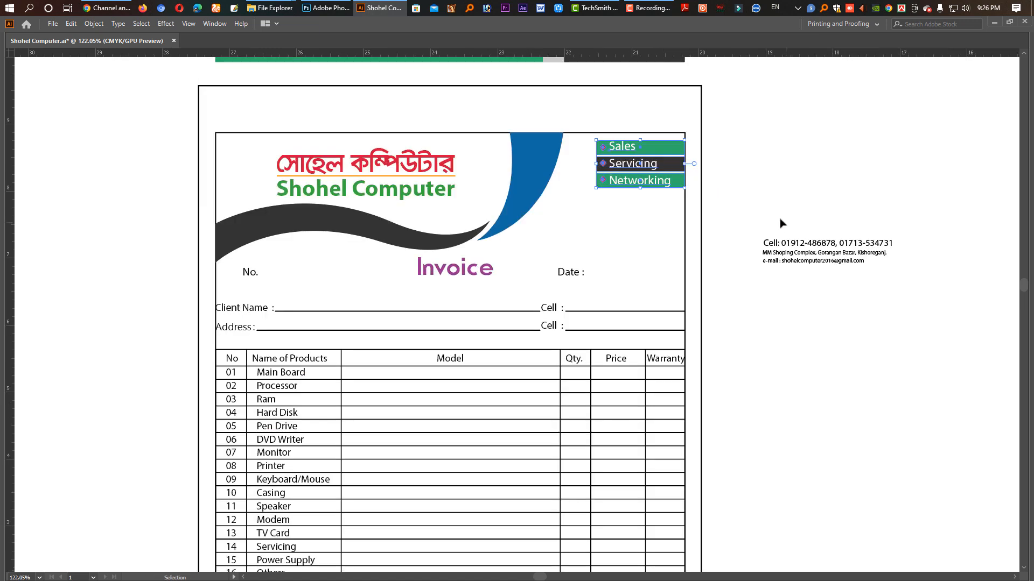
Move the phone, address and e-mail lines below the Networking bar and right-align them to the page's right border
mouse_move(759, 229)
mouse_down()
mouse_move(822, 275)
mouse_move(612, 234)
mouse_move(702, 325)
mouse_up()
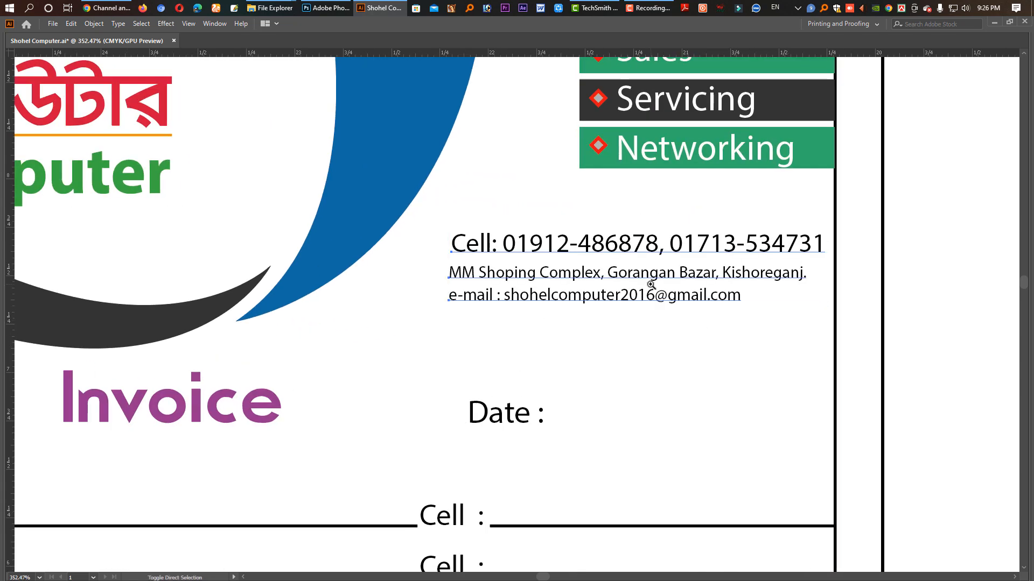
key(ctrl+shift+r)
drag(417, 286, 798, 280)
click(700, 333)
Enlarge the address and e-mail lines, trying 9 pt and reducing the size until they clear the blue swoosh
click(634, 277)
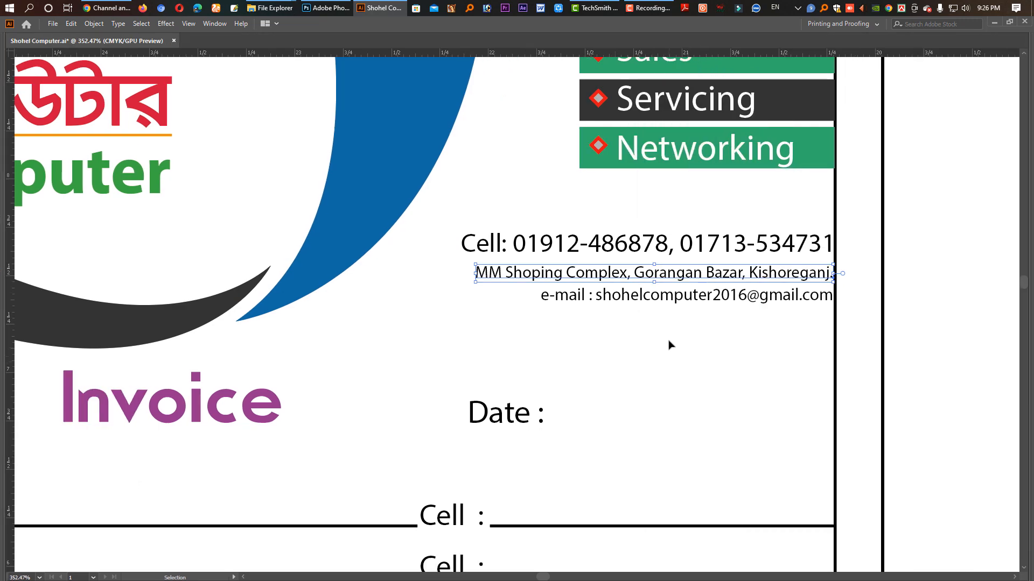
click(640, 283)
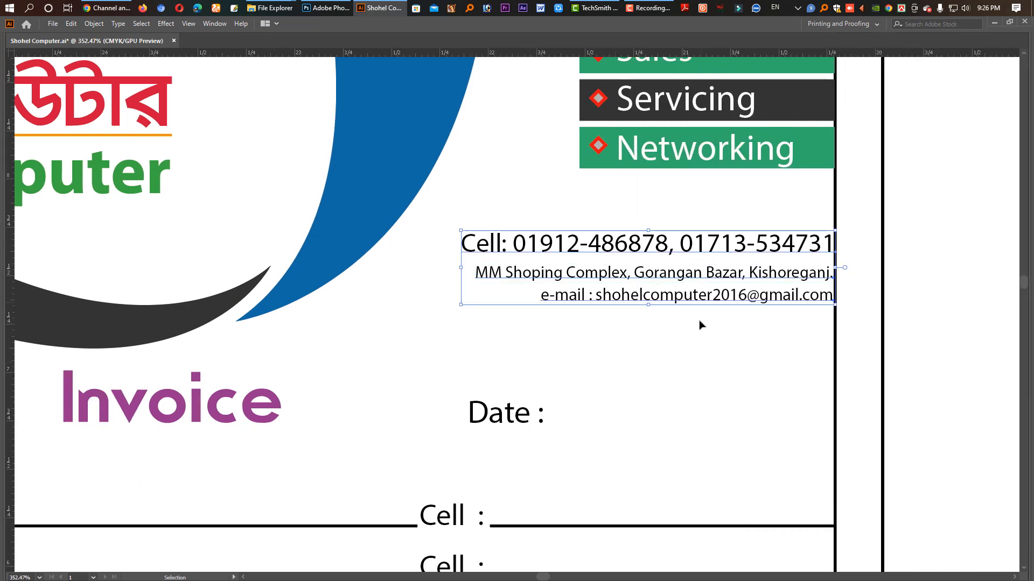
key(Tab)
click(674, 340)
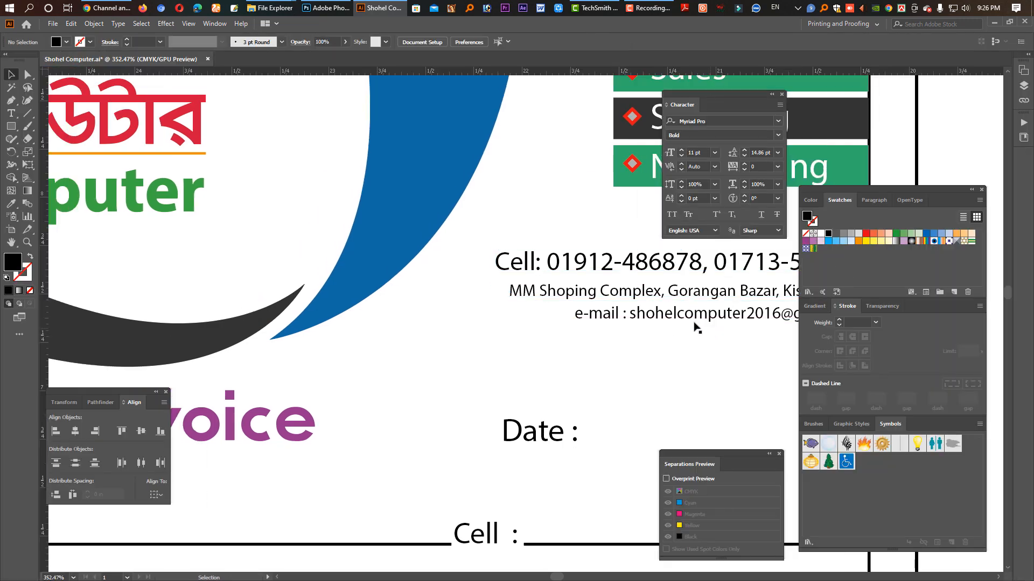
drag(654, 299, 654, 299)
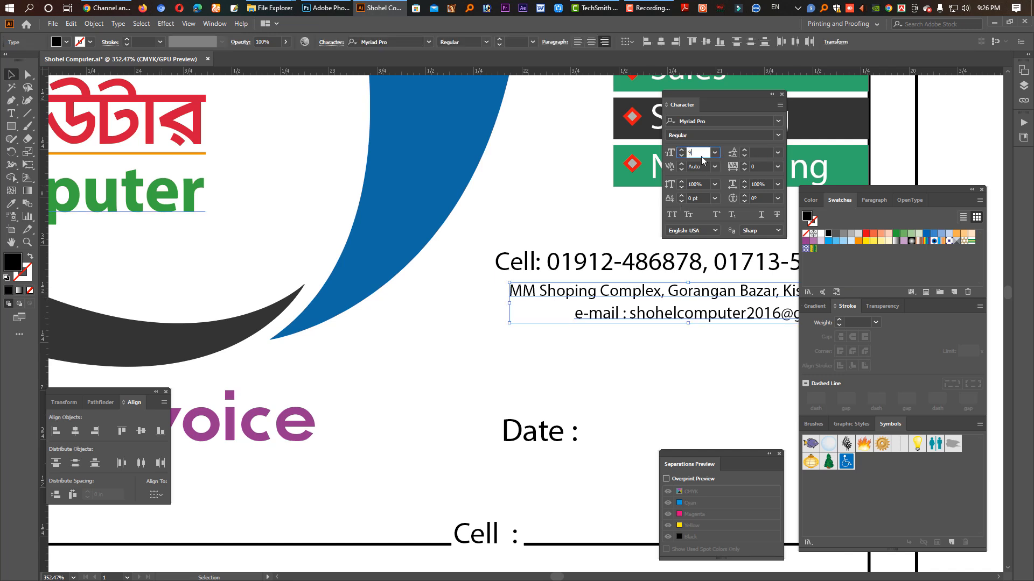
key(Return)
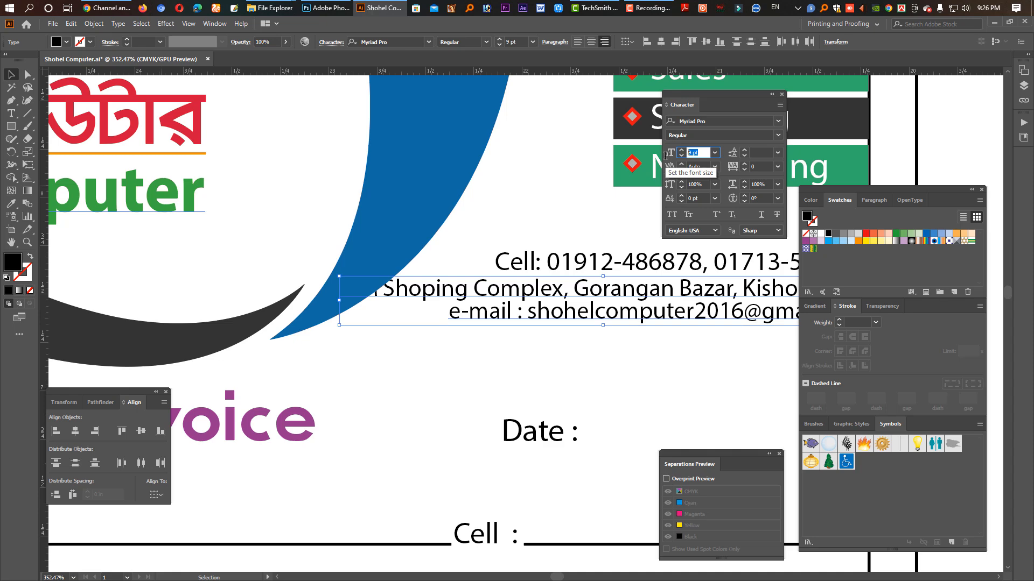
key(Tab)
click(595, 244)
scroll(787, 289, down, 3)
click(776, 340)
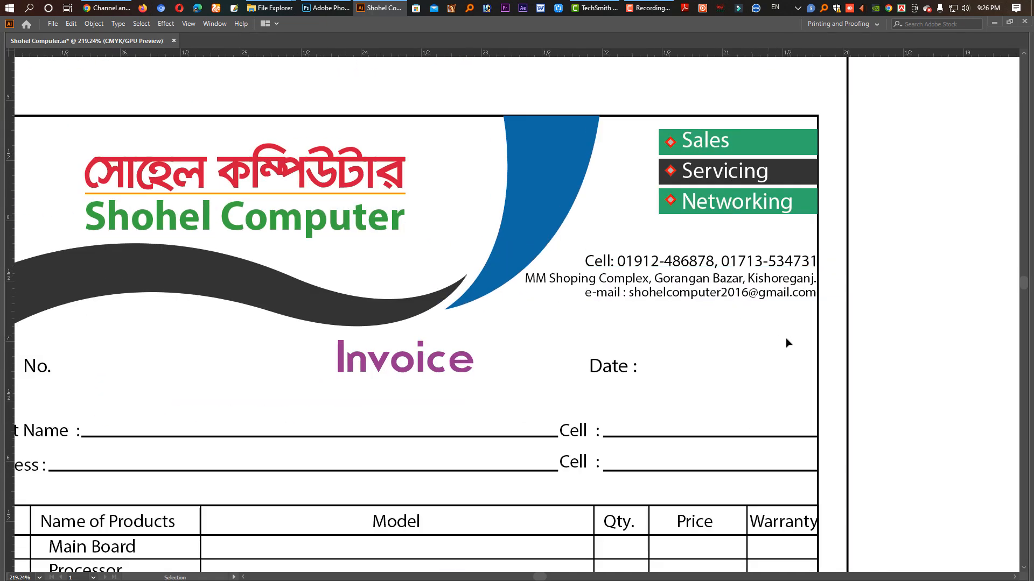
drag(714, 316, 721, 374)
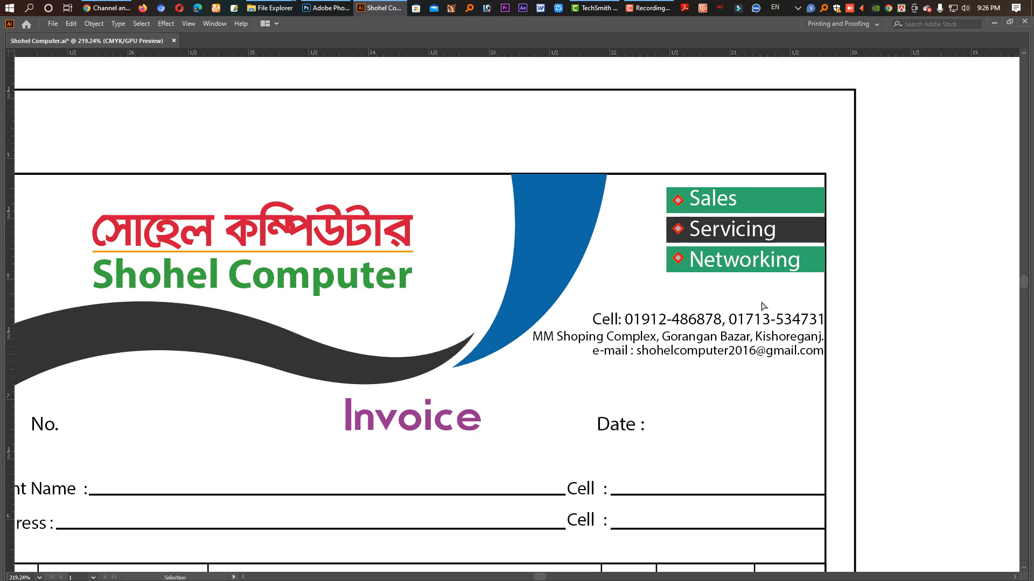
scroll(752, 296, down, 3)
click(739, 318)
click(698, 363)
drag(624, 348, 590, 312)
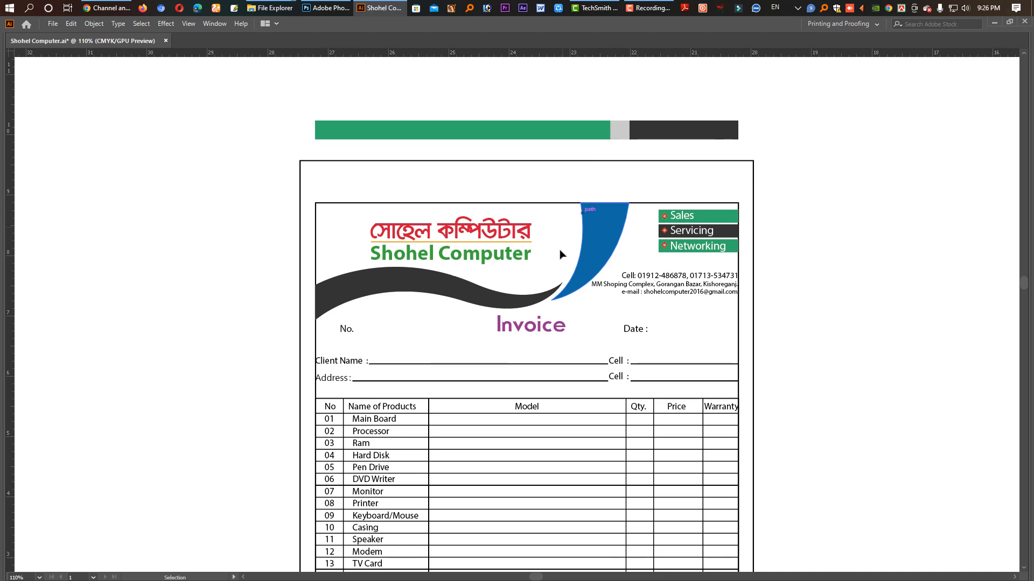
Start placing a picture and browse the graphics subfolders of the Photoshop folder on drive M: for product images
click(52, 24)
click(118, 198)
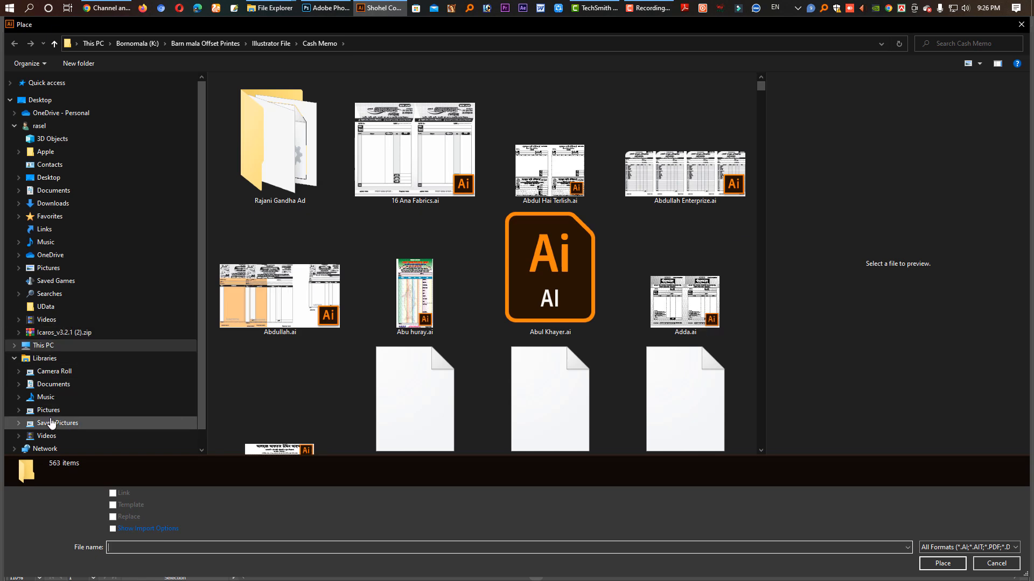
click(43, 345)
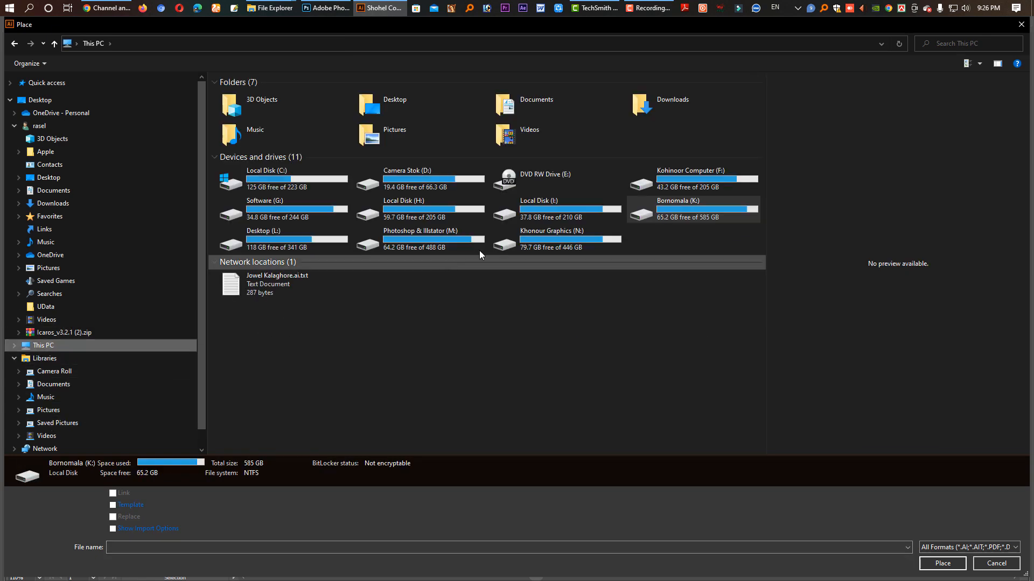
double_click(415, 238)
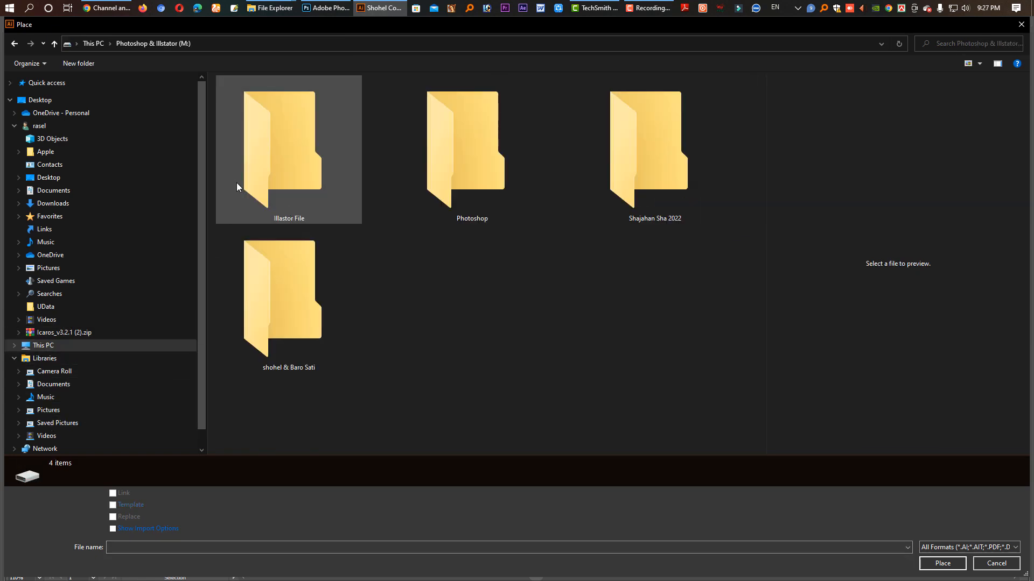
double_click(461, 178)
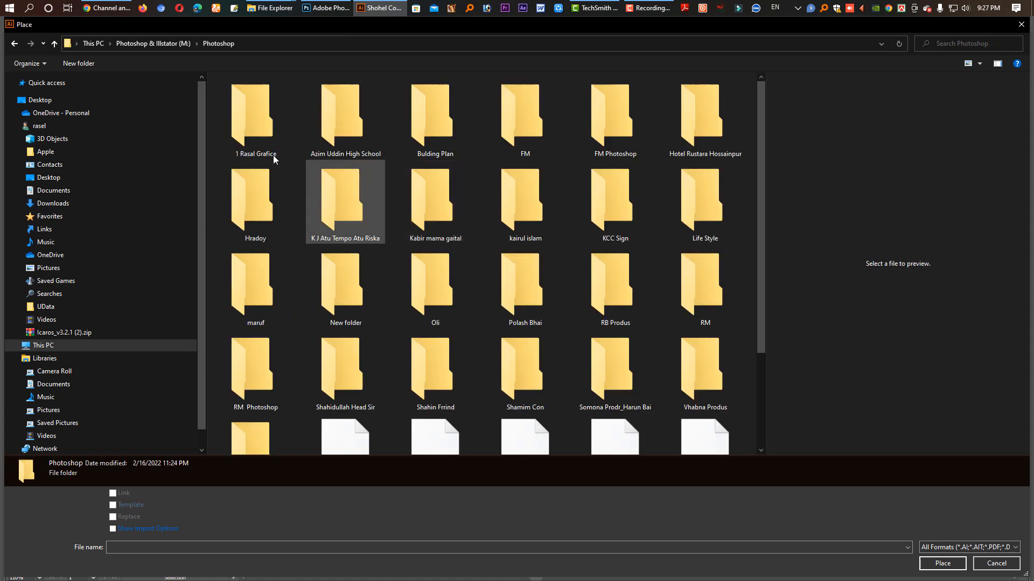
double_click(244, 127)
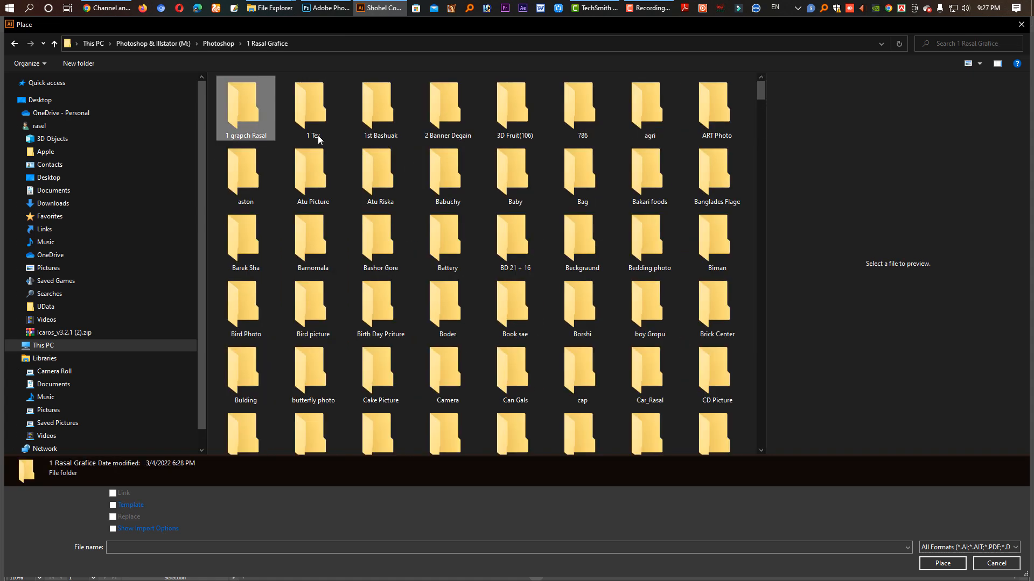
double_click(255, 120)
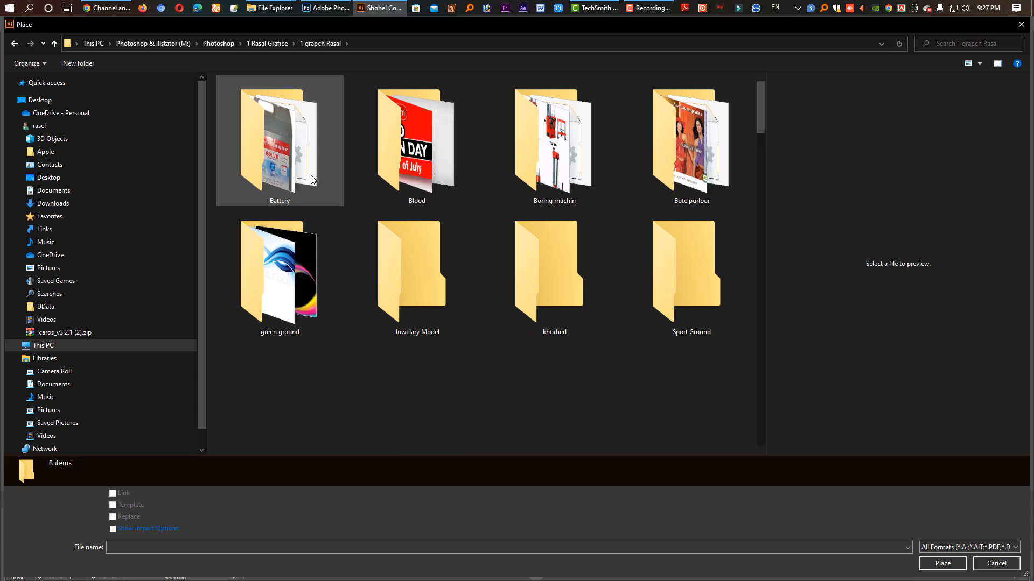
key(BackSpace)
click(257, 121)
click(438, 125)
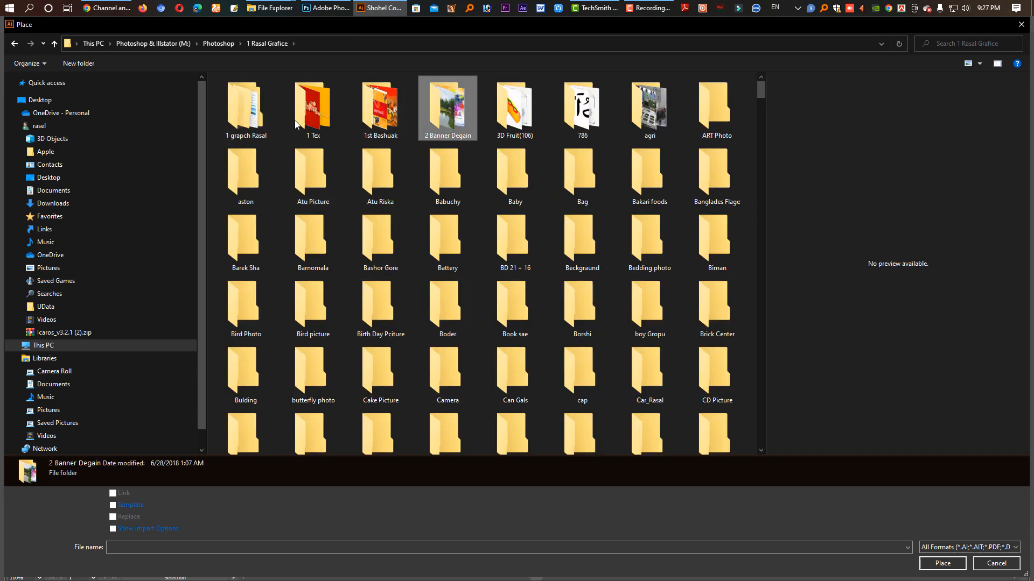
click(257, 123)
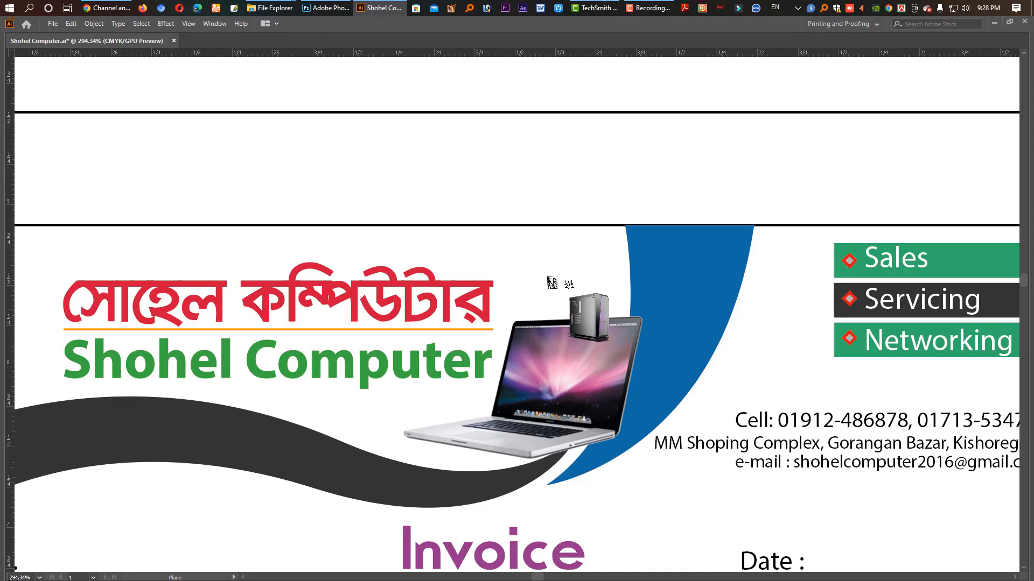
Put the computer tower picture on the blue swoosh, enlarge it, and place the security camera picture above it
drag(584, 323, 694, 307)
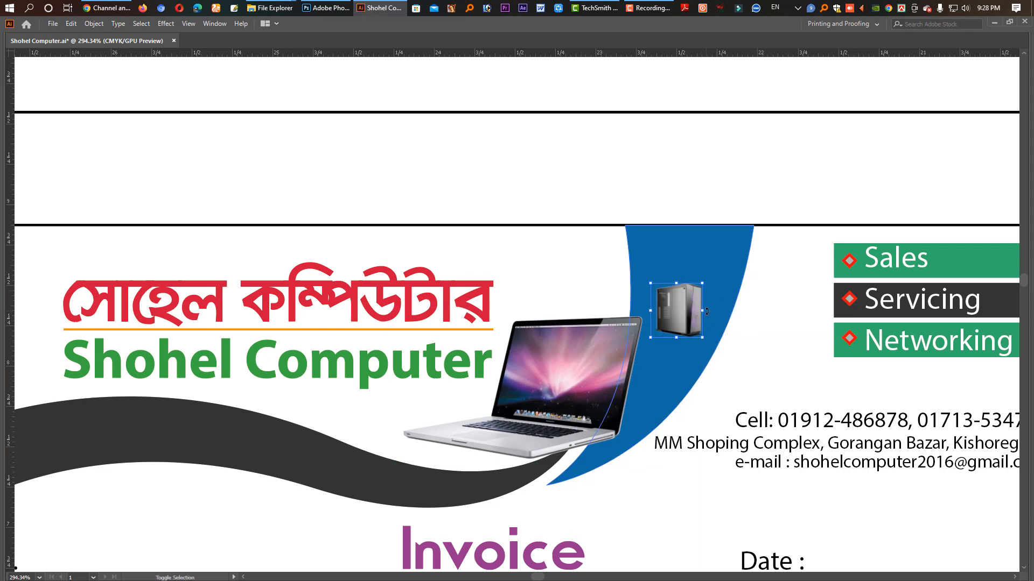
drag(703, 312, 739, 364)
scroll(719, 368, down, 4)
drag(344, 308, 840, 415)
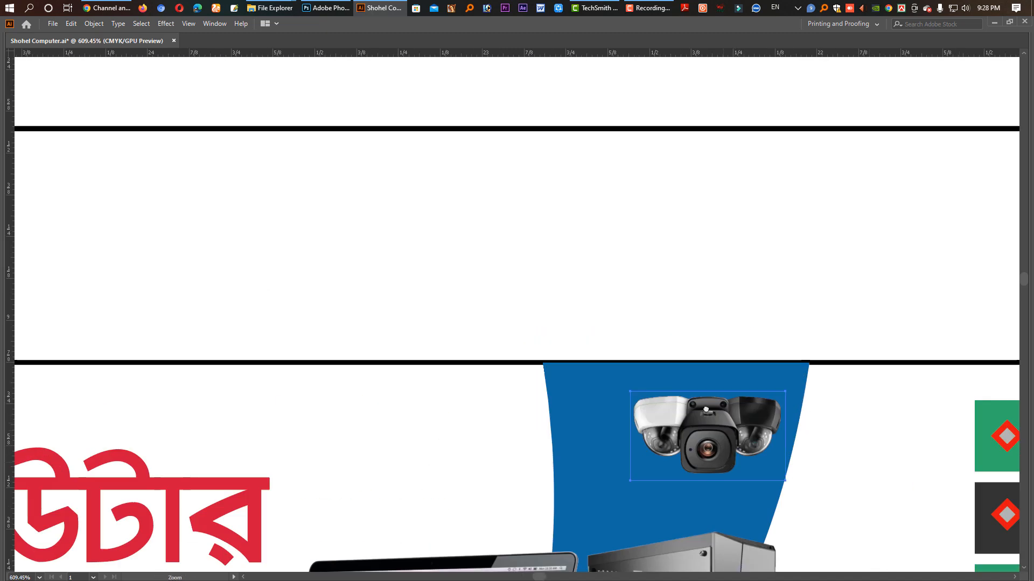
Shrink the laptop picture slightly and move it left, away from the computer tower
drag(721, 455, 672, 159)
click(822, 509)
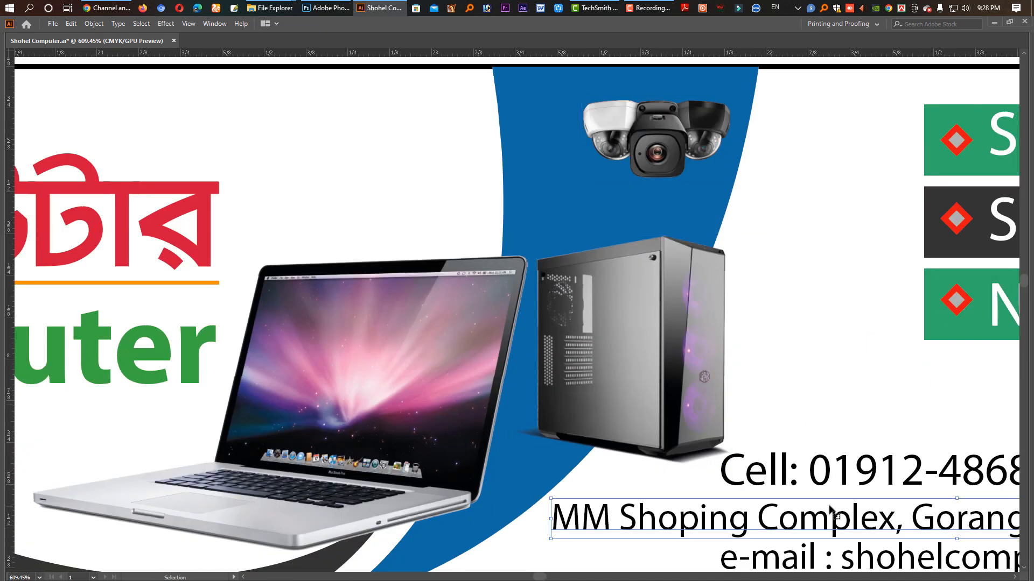
click(502, 412)
drag(552, 398, 502, 398)
drag(337, 438, 337, 438)
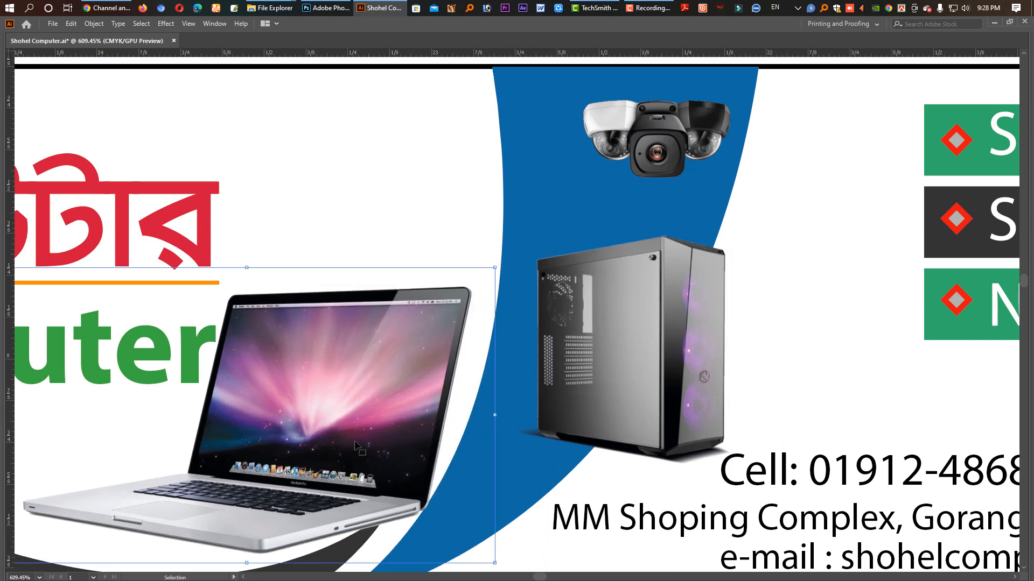
Enlarge the computer tower over the blue swoosh and move the laptop right until it overlaps the tower's lower-left side
drag(639, 389, 653, 405)
drag(586, 265, 585, 214)
drag(631, 347, 620, 347)
click(368, 413)
drag(367, 414, 417, 412)
Move the security camera picture left and enlarge it slightly so it sits directly above the tower
mouse_move(673, 145)
mouse_down()
mouse_move(585, 160)
mouse_move(662, 157)
mouse_up()
drag(601, 173, 616, 175)
drag(691, 210, 474, 193)
drag(654, 258, 589, 247)
Nudge the address and e-mail lines down to widen the gap below the phone line
click(701, 308)
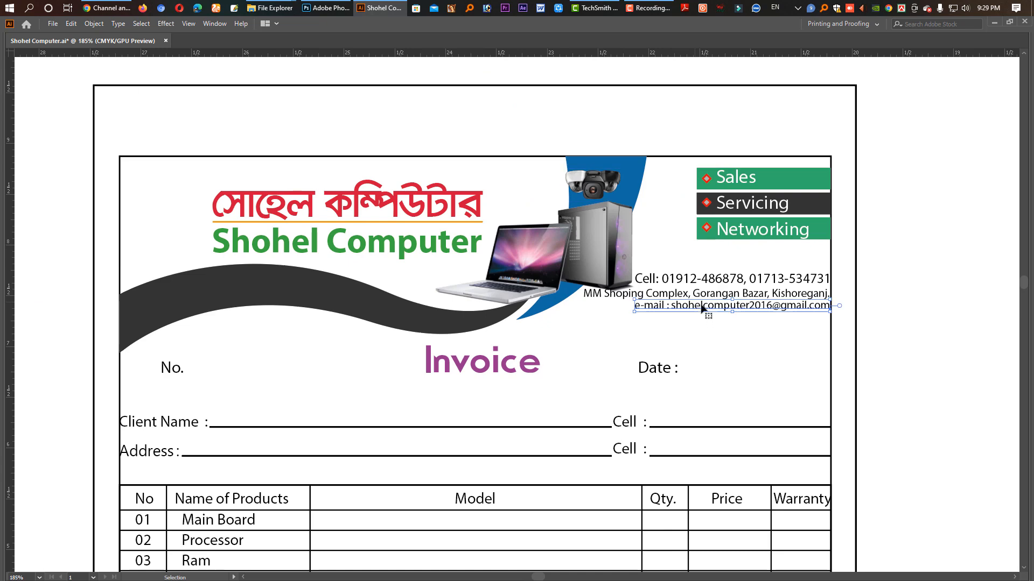
key(Down)
key(Down)
key(Down)
click(325, 373)
Copy the footer's full-width green bar onto the table's header row and reduce its height to fit the row, 0.2512 in
drag(298, 382, 251, 336)
drag(473, 303, 379, 264)
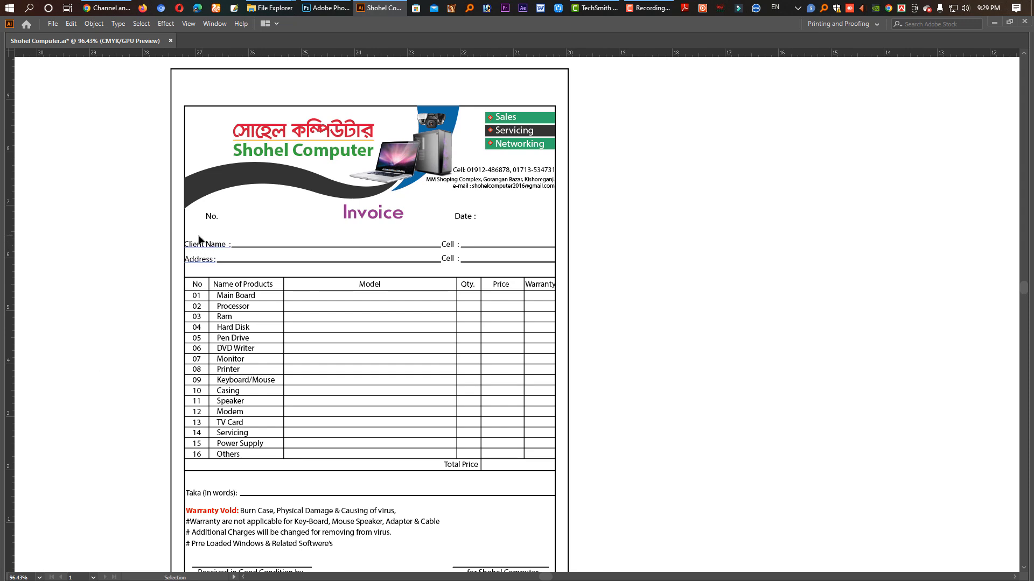
drag(319, 313, 361, 223)
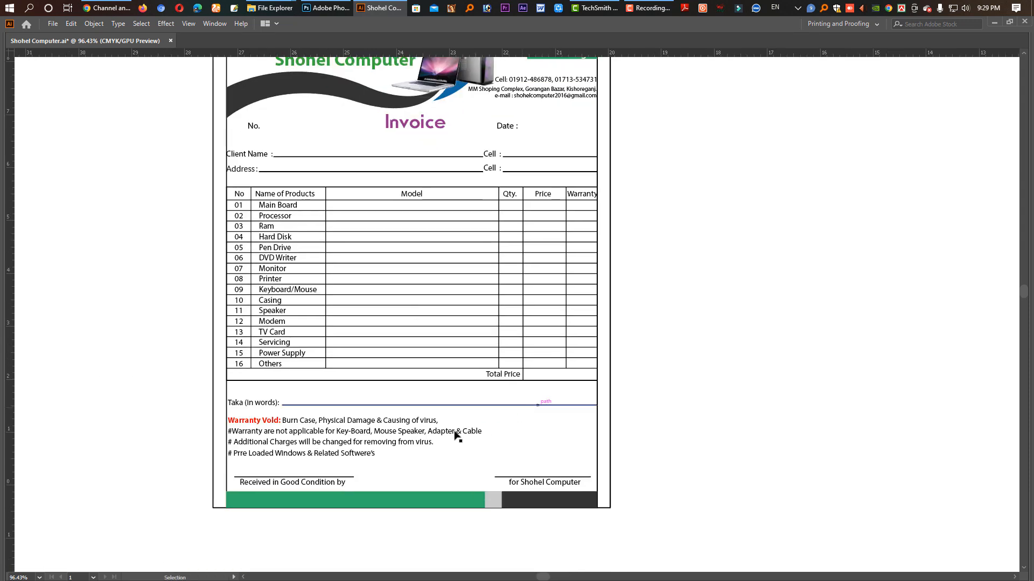
click(425, 502)
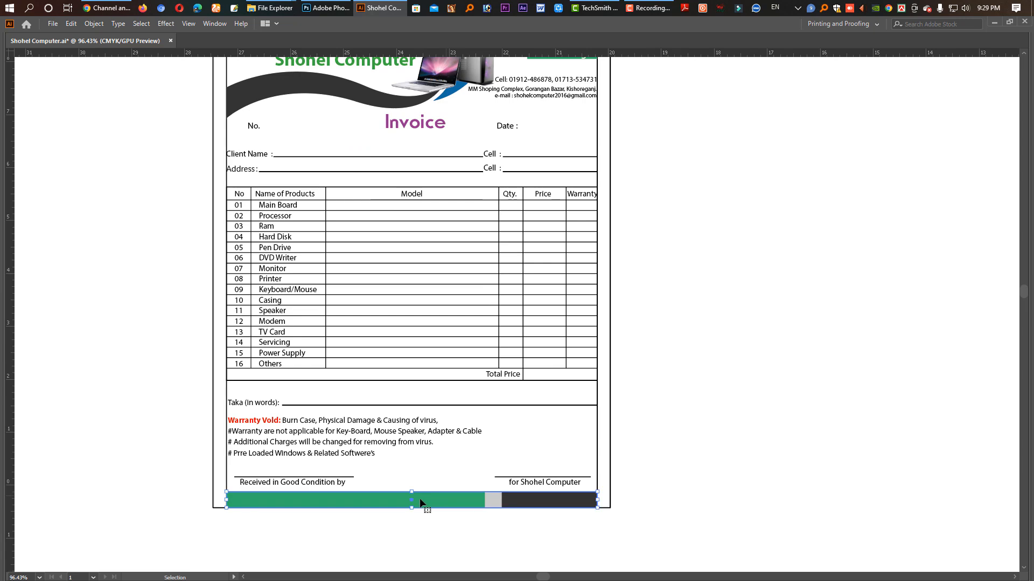
drag(409, 502, 413, 198)
drag(457, 255, 562, 311)
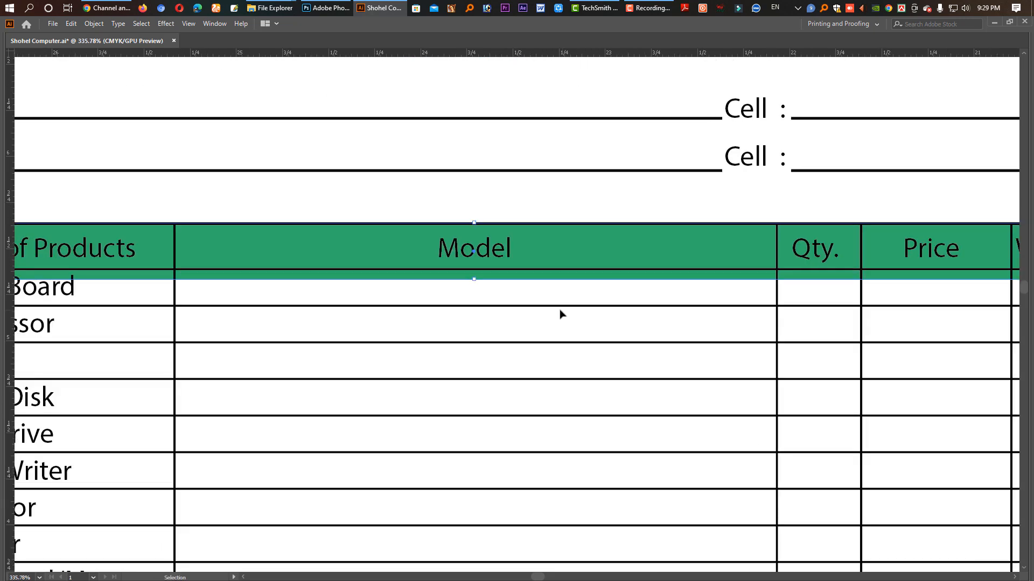
key(Down)
key(Up)
drag(505, 207, 706, 385)
drag(412, 461, 425, 421)
Fill the bar behind the table's header row with the light blue swatch
key(Tab)
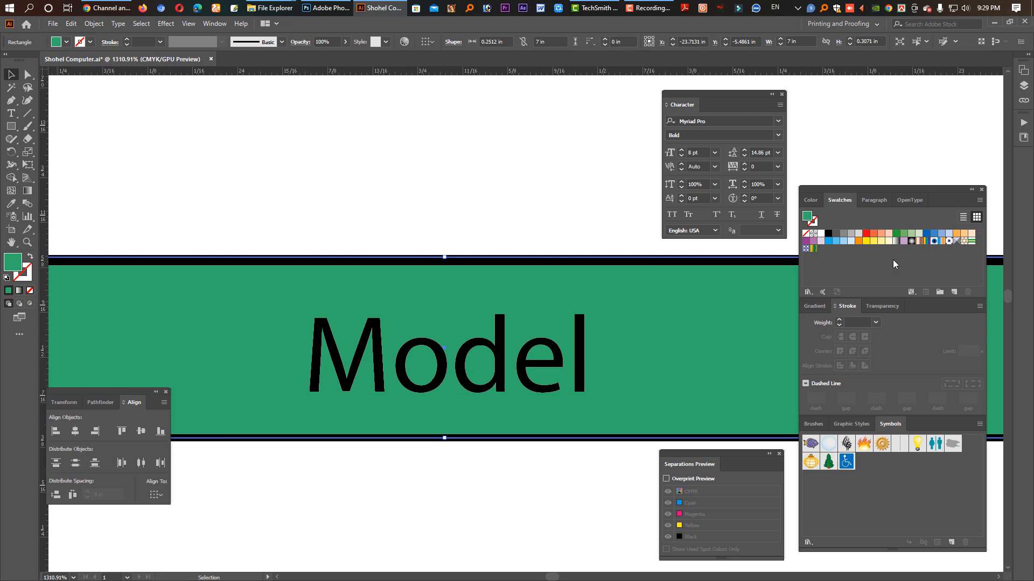
click(858, 234)
click(851, 241)
key(Tab)
Shift the divider between the Price and Warranty columns left and centre the Warranty heading in its widened column
scroll(713, 353, down, 8)
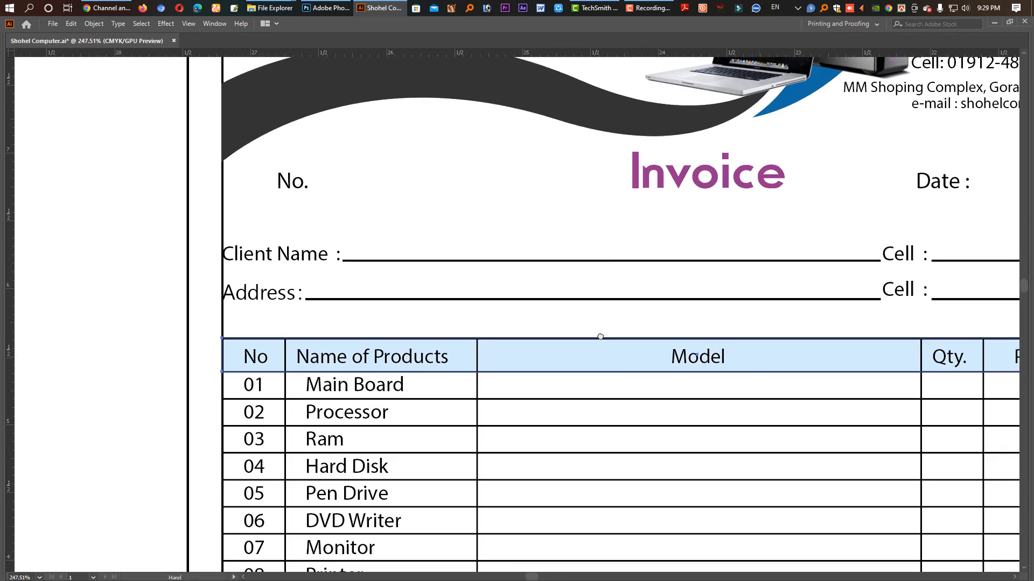
scroll(600, 336, right, 10)
key(Tab)
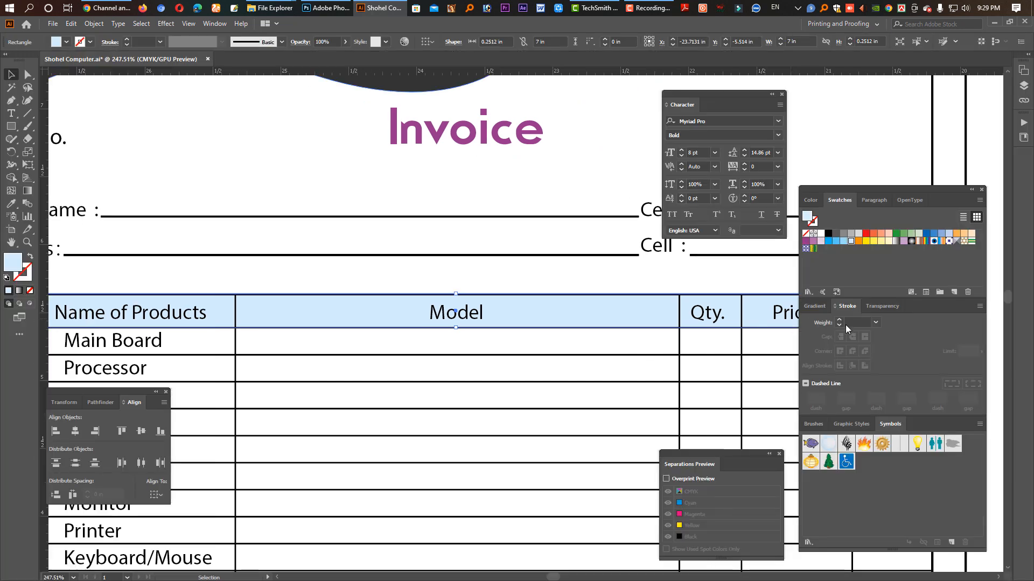
key(Tab)
click(818, 319)
shift+click(830, 301)
key(Left)
key(Left)
key(Left)
key(Left)
click(904, 308)
click(867, 299)
key(Right)
click(952, 321)
Duplicate the light blue header fill and reshape the copy to cover the No column from row 01 to 16
drag(716, 309, 430, 280)
drag(627, 317, 540, 311)
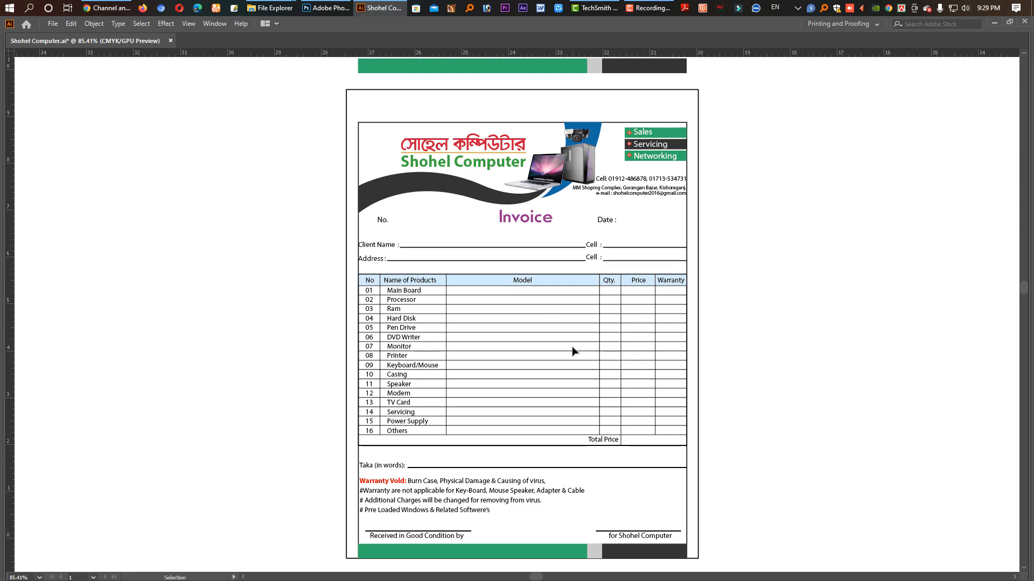
scroll(529, 289, down, 2)
scroll(473, 279, up, 3)
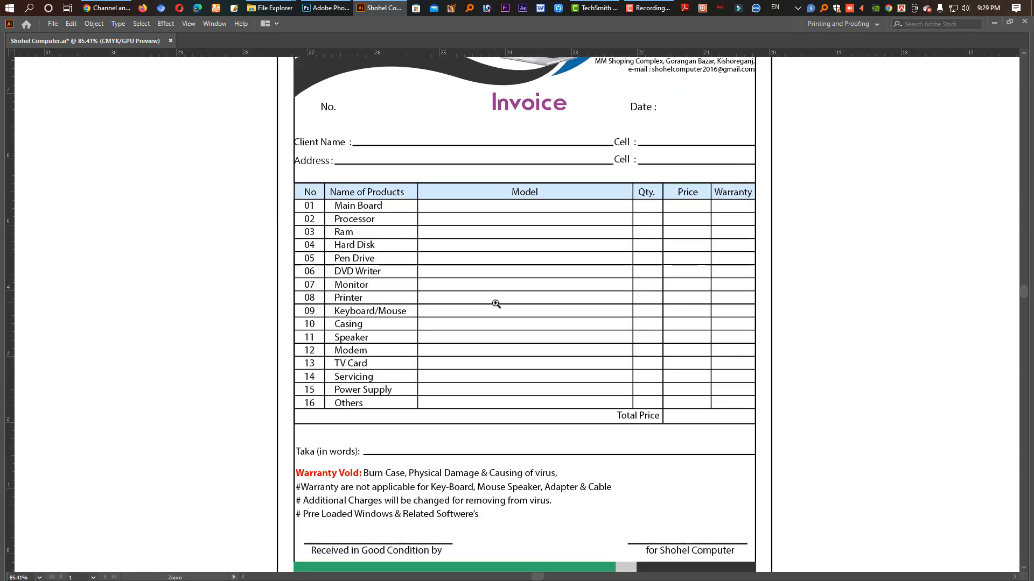
mouse_move(597, 200)
mouse_down()
mouse_move(596, 224)
mouse_move(600, 209)
mouse_up()
drag(755, 210, 318, 397)
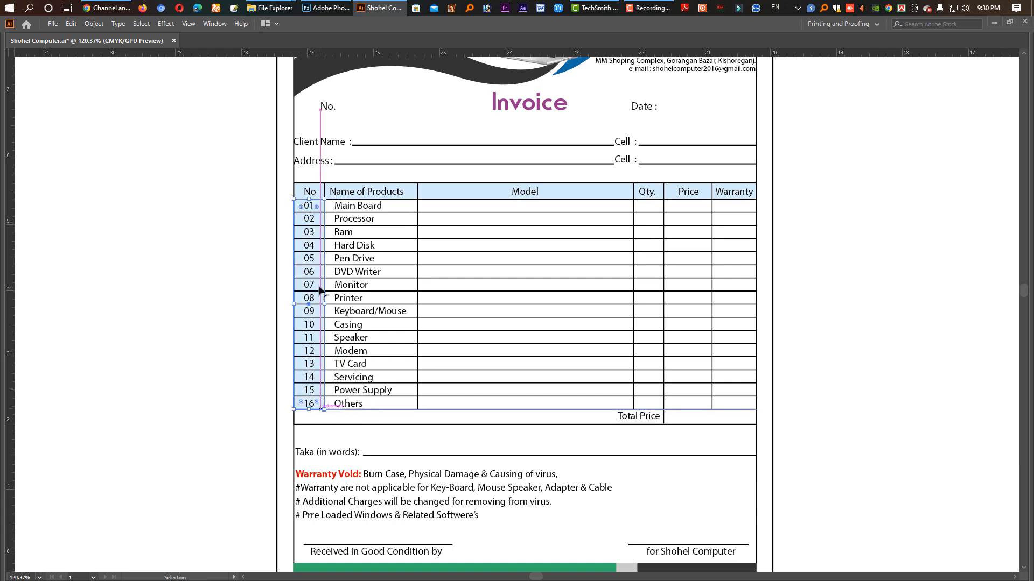
Recolor the No column's background with the light green swatch after trying light grey and light blue
key(Tab)
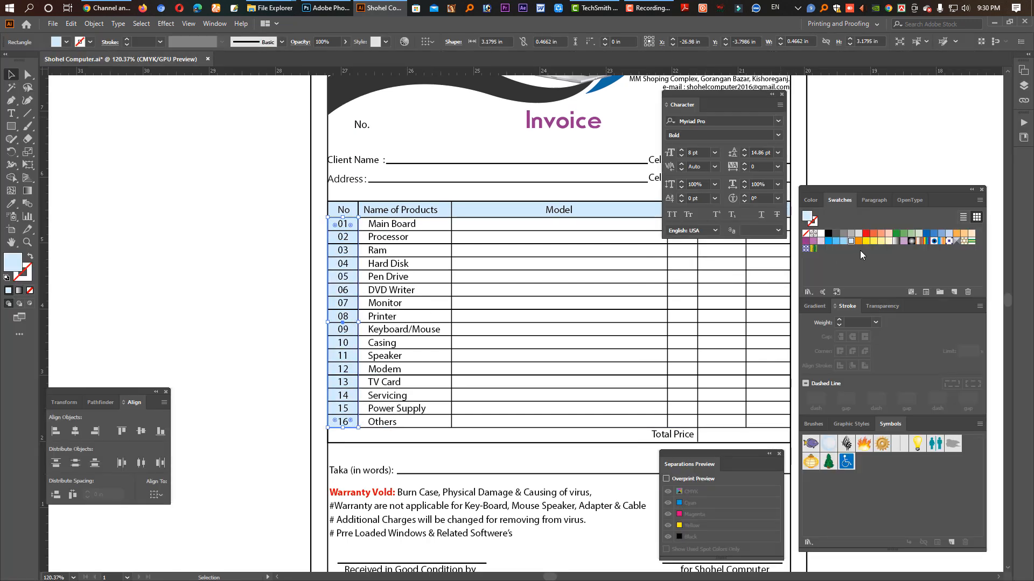
click(859, 234)
drag(519, 257, 499, 331)
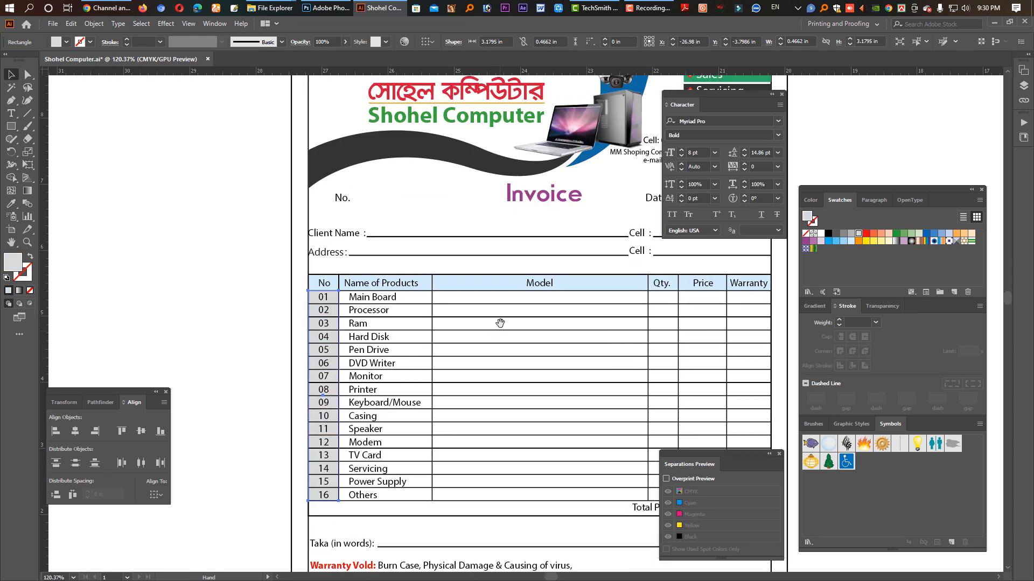
drag(484, 368, 419, 322)
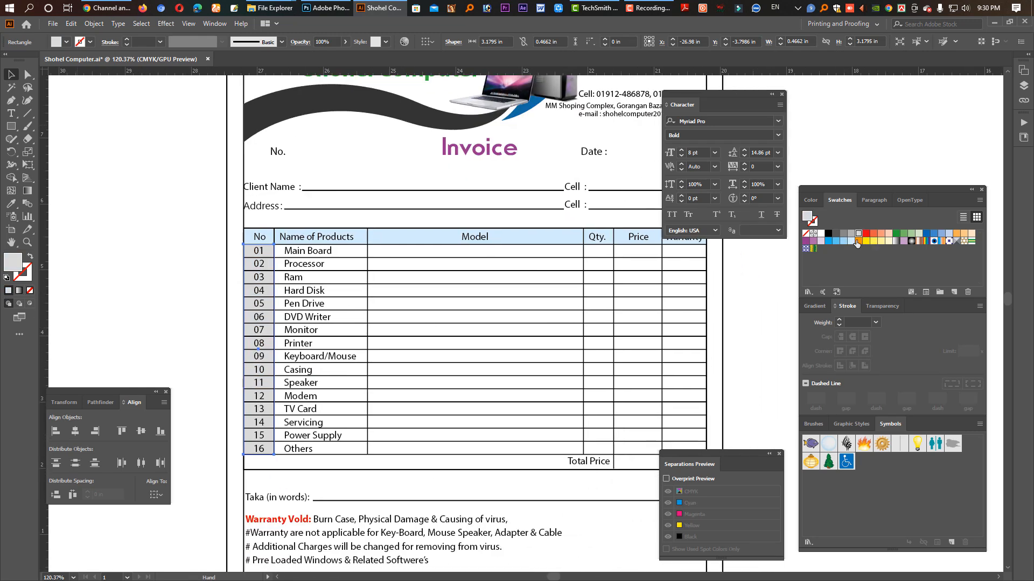
click(852, 242)
click(918, 234)
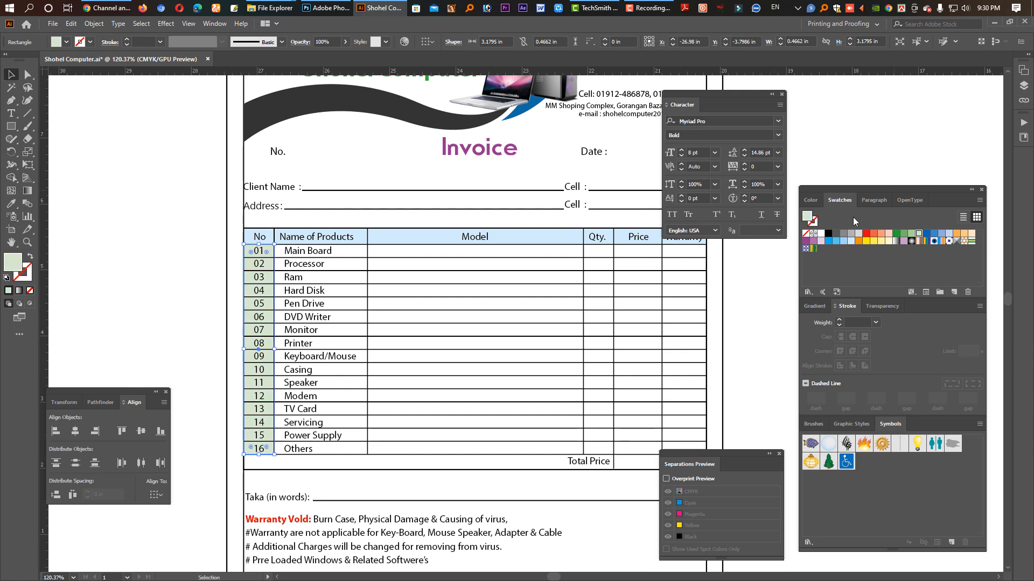
click(811, 200)
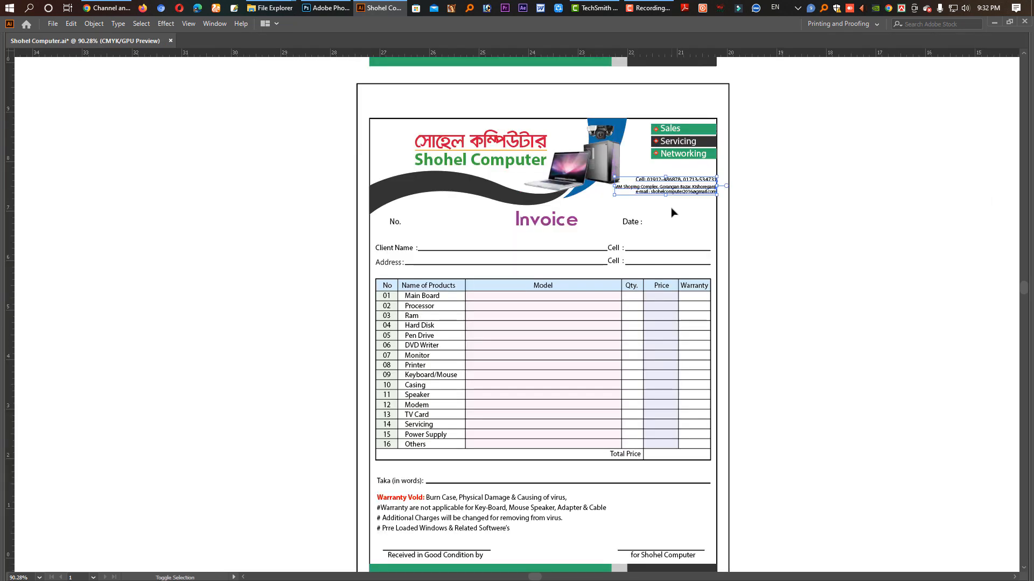
Nudge the phone, address and e-mail lines left to line up with the table's right edge
key(Left)
key(Left)
key(Left)
key(Left)
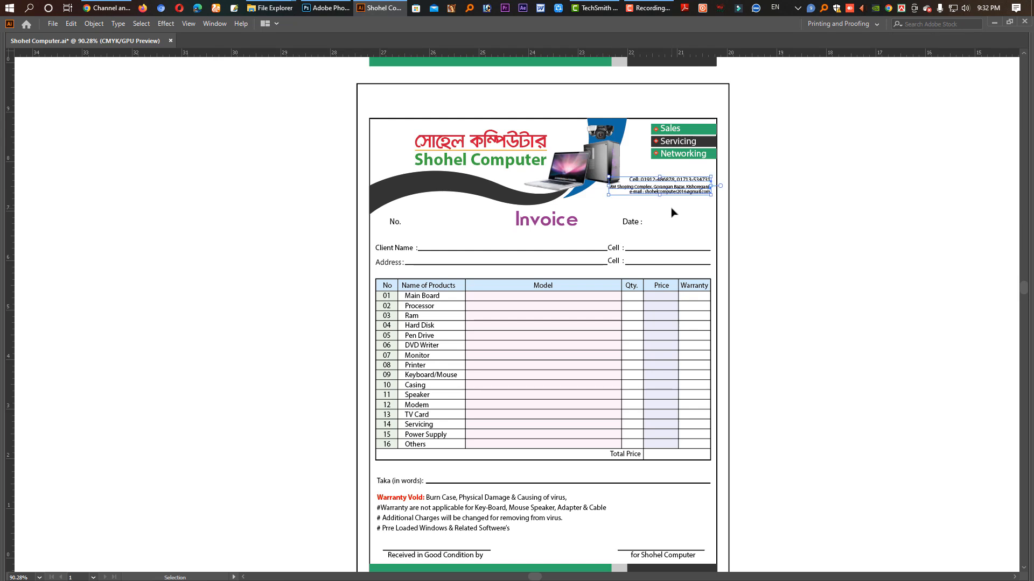
click(650, 129)
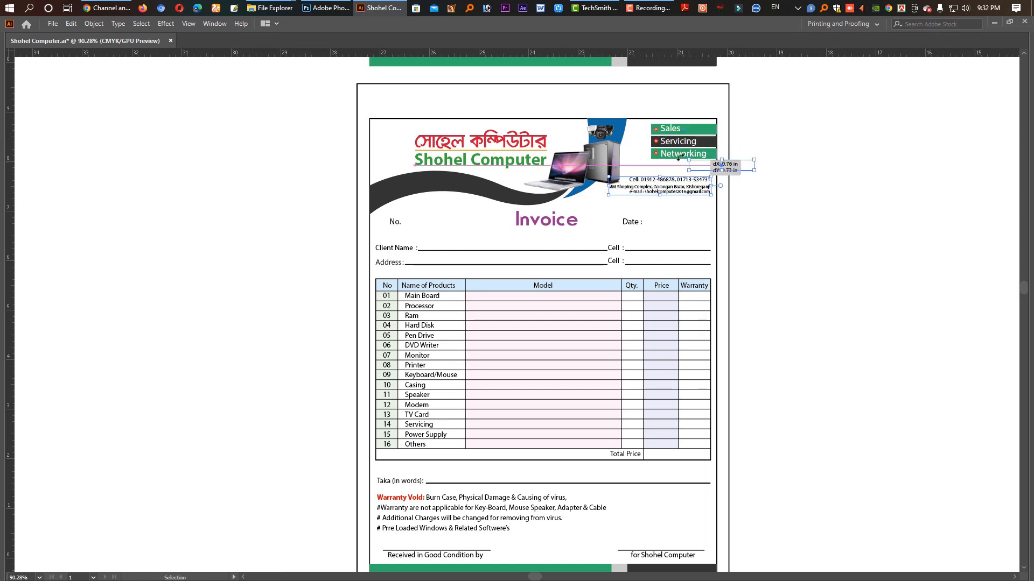
click(687, 156)
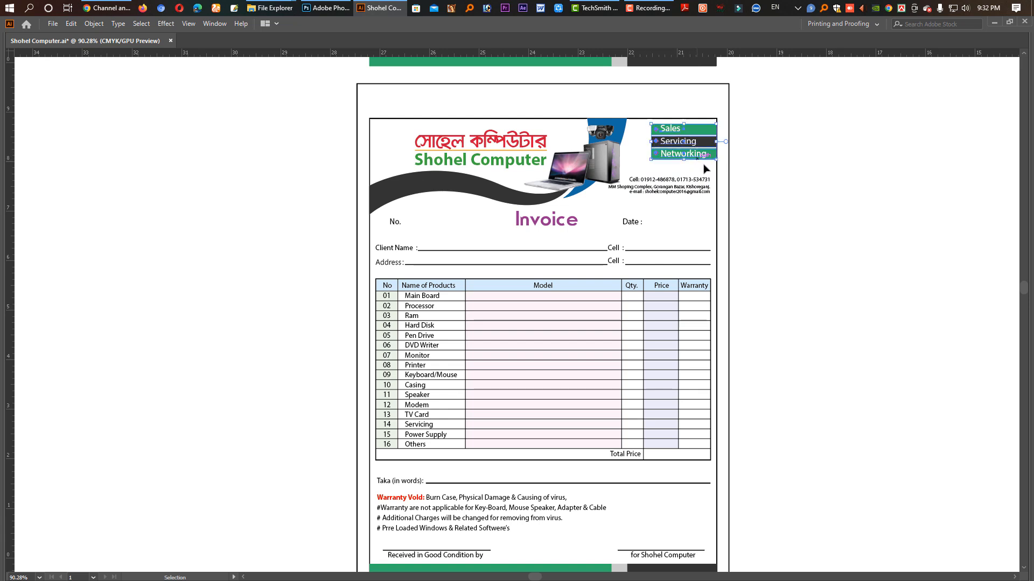
click(731, 275)
Apply a linear white-to-black gradient fill to the invoice's inner border rectangle and set its angle to 90°
click(716, 276)
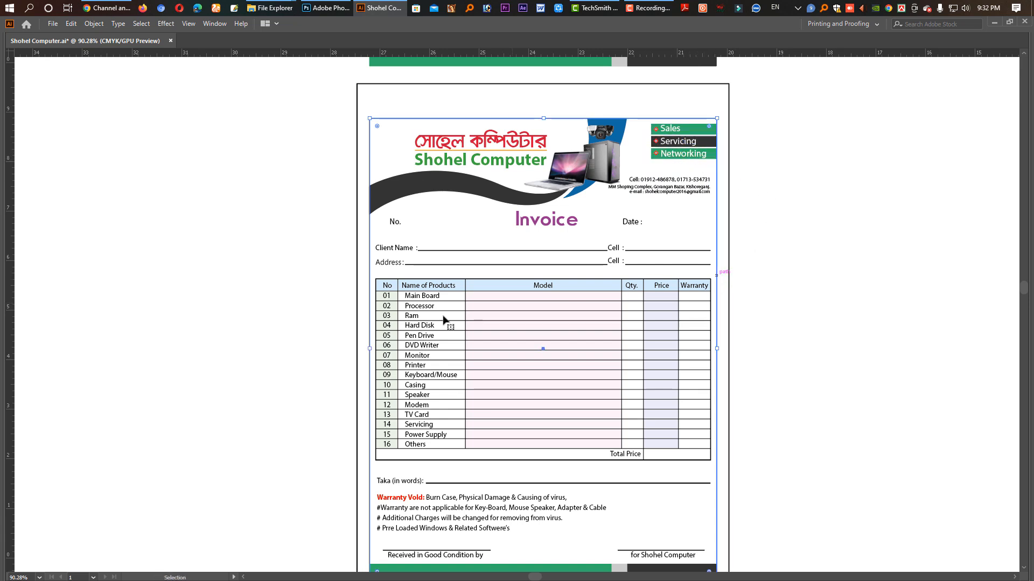
key(period)
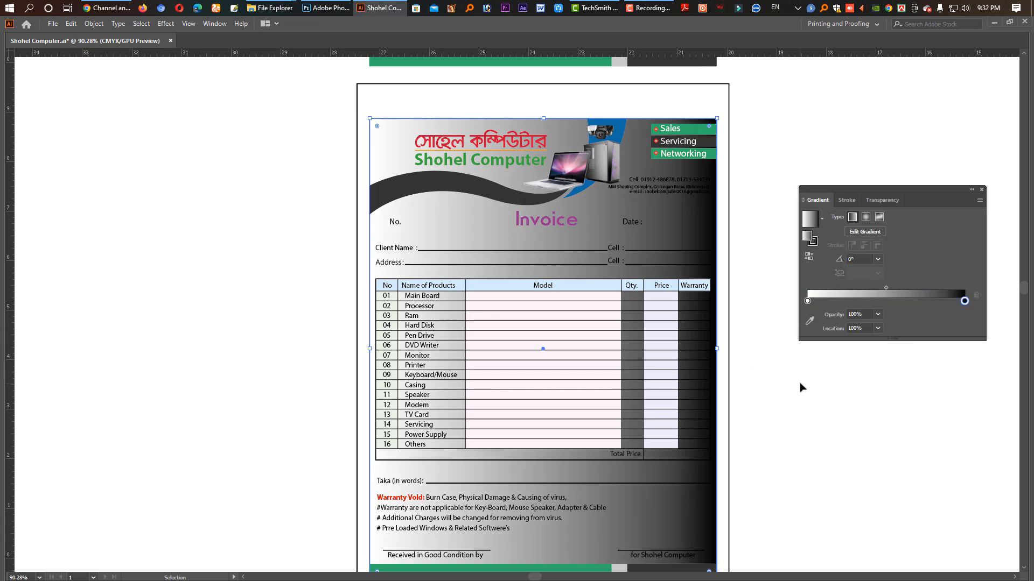
click(863, 259)
text(90)
key(Return)
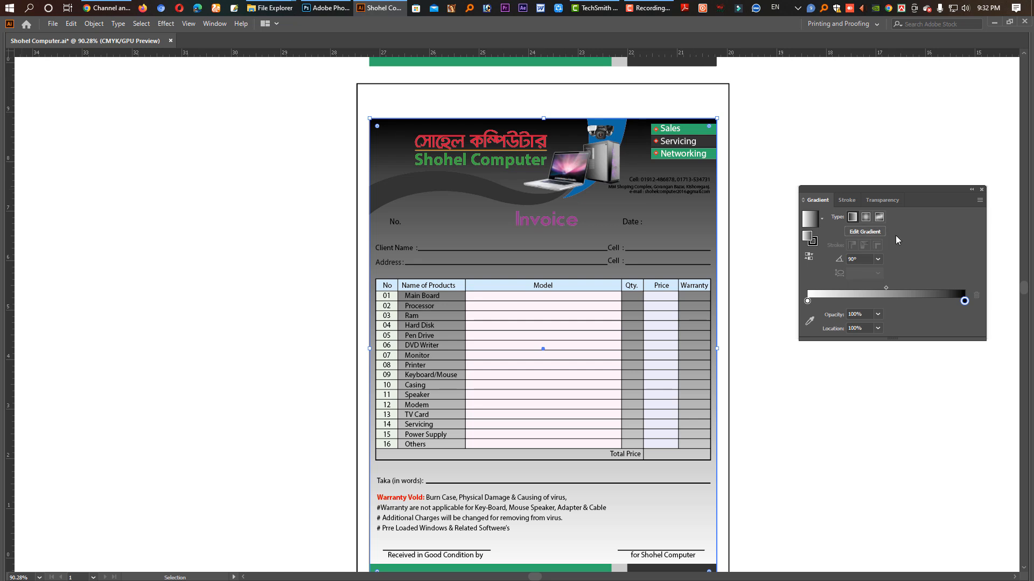
click(856, 201)
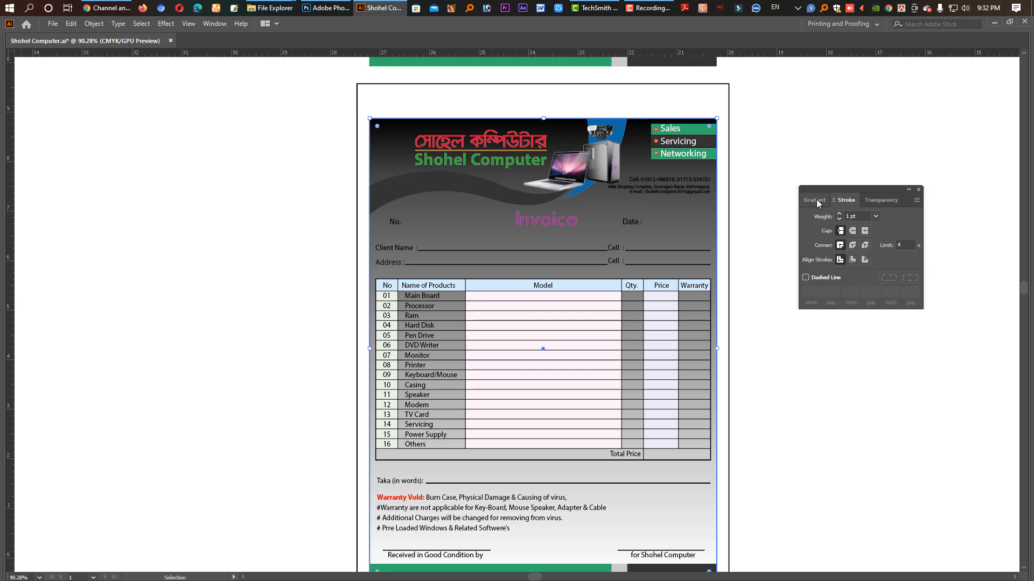
Replace the black end color of the inner border rectangle's gradient with the light green swatch
click(817, 199)
key(Tab)
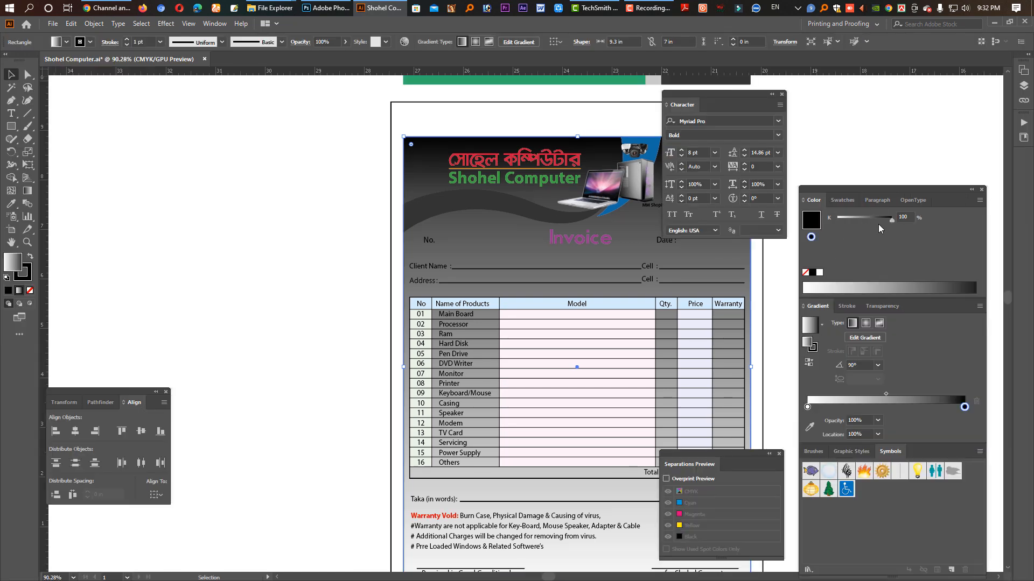
key(d)
click(842, 200)
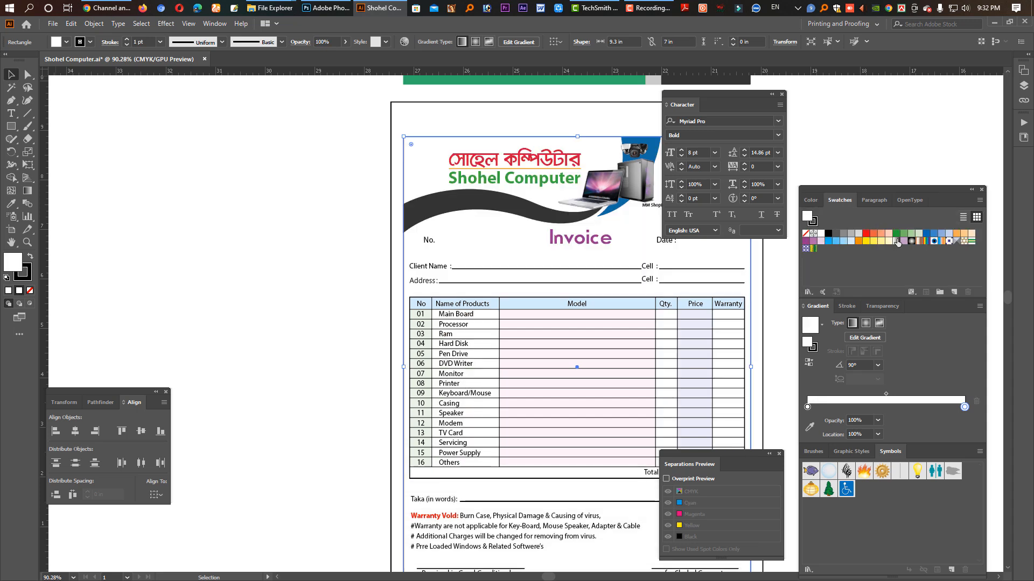
drag(921, 237, 956, 359)
drag(963, 408, 965, 407)
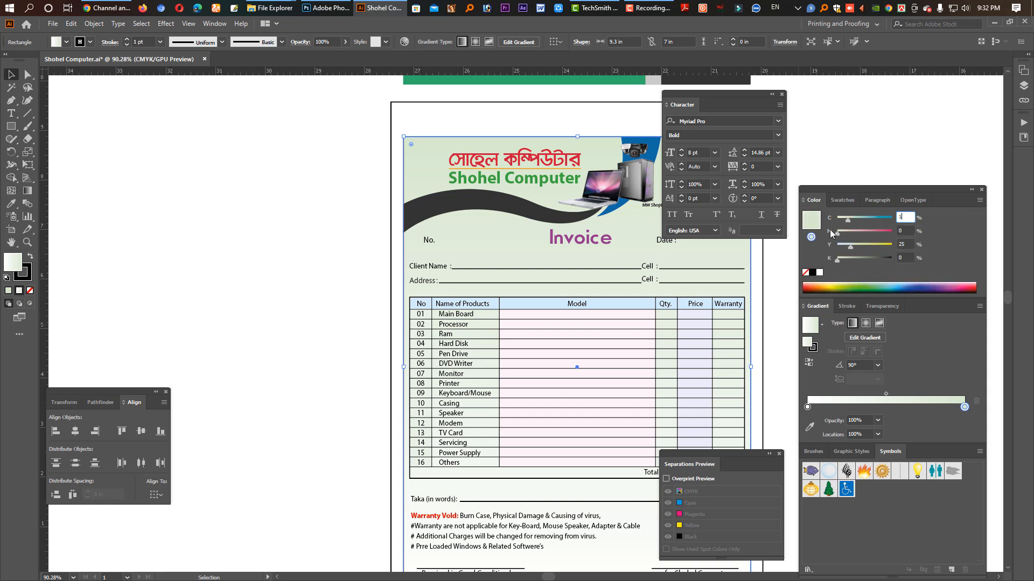
Set the gradient's end color to C 7, M 3, Y 10, K 0 for a very pale background
key(Return)
key(Tab)
key(Tab)
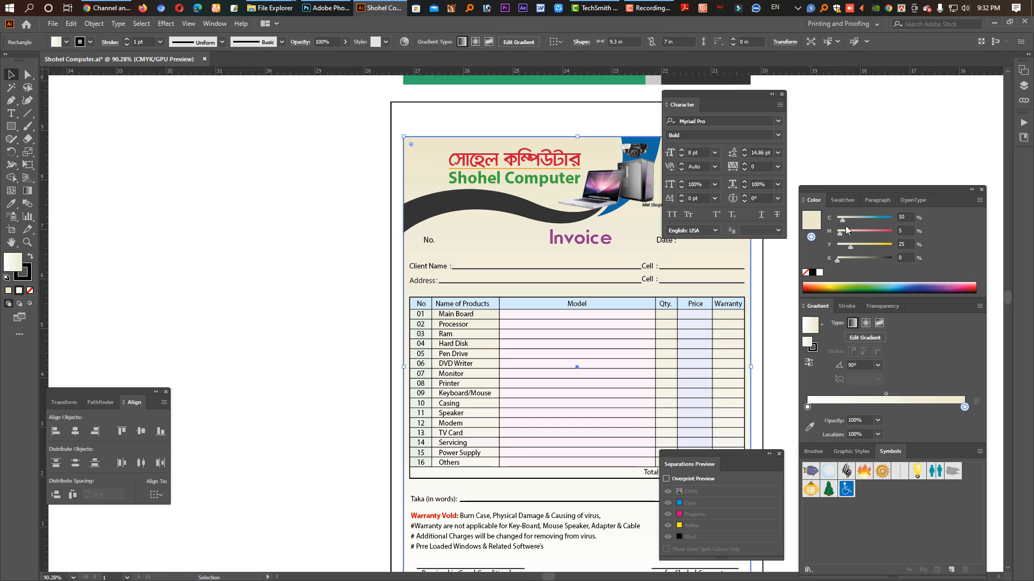
click(904, 216)
key(Tab)
key(Tab)
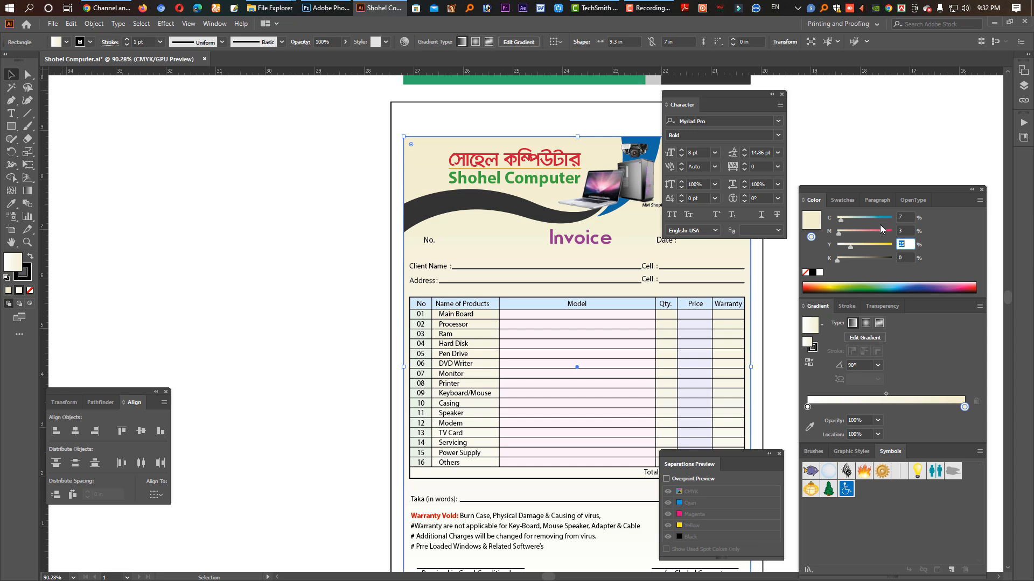
text(10)
key(Tab)
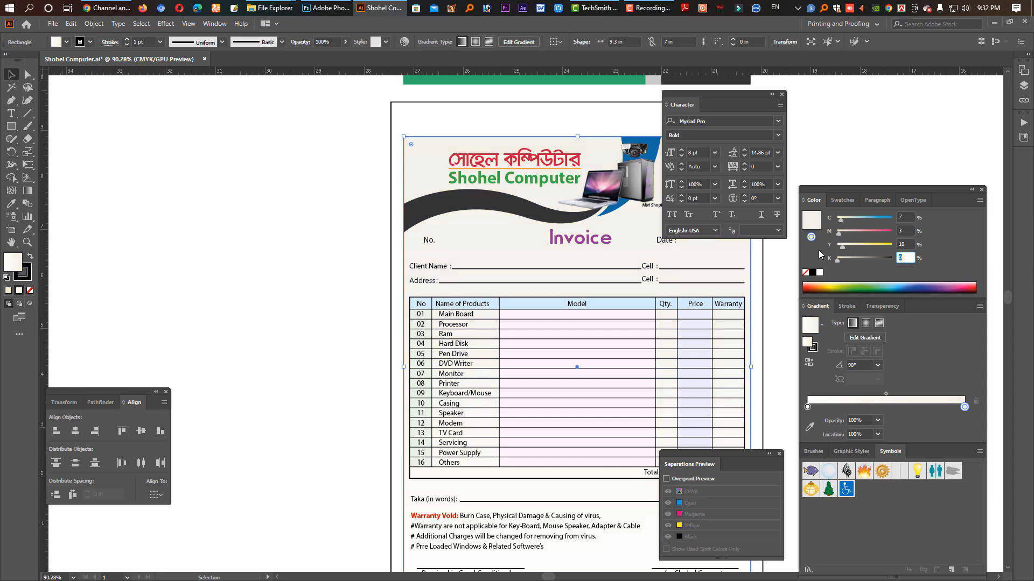
click(767, 288)
key(Tab)
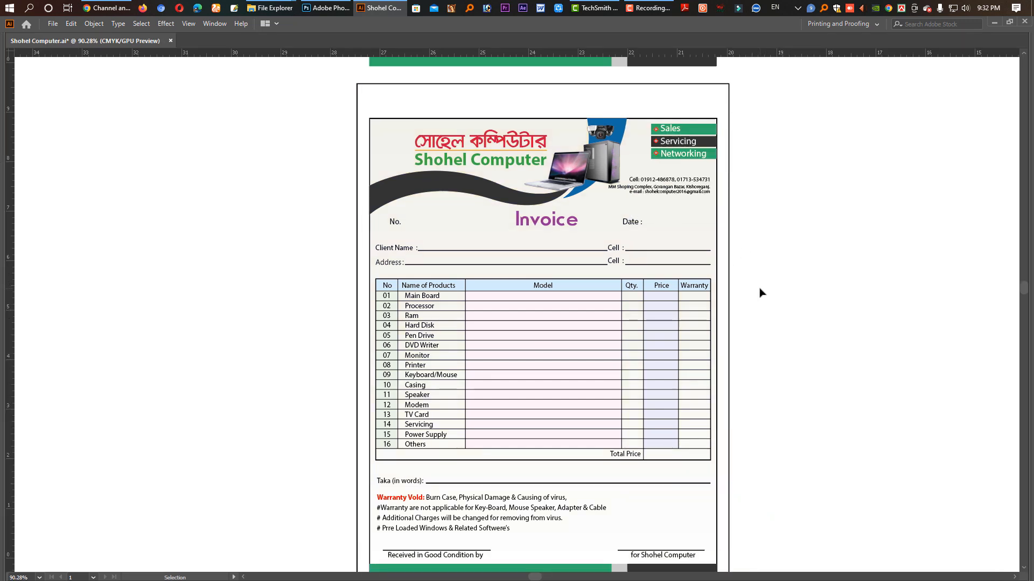
Remove the black stroke from the gradient background rectangle
click(698, 213)
key(Tab)
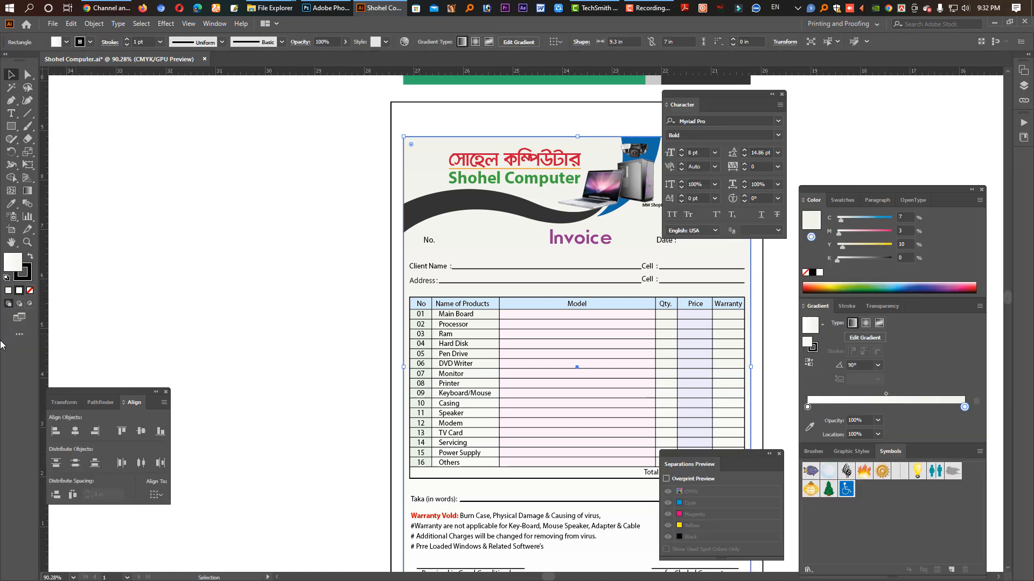
key(Tab)
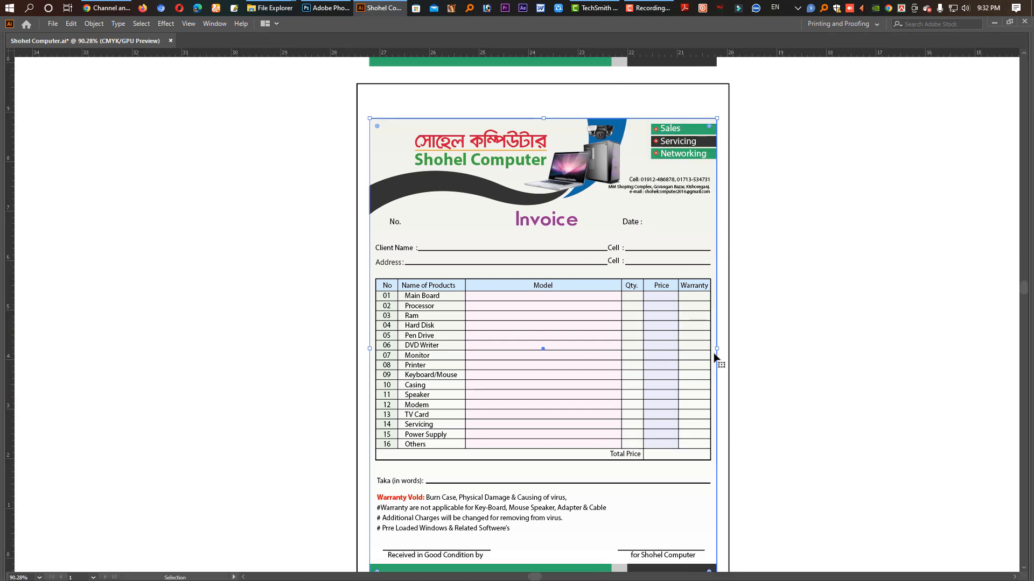
Select the background rectangle, the dark wave and the footer pieces together and widen them slightly on both sides
shift+click(392, 183)
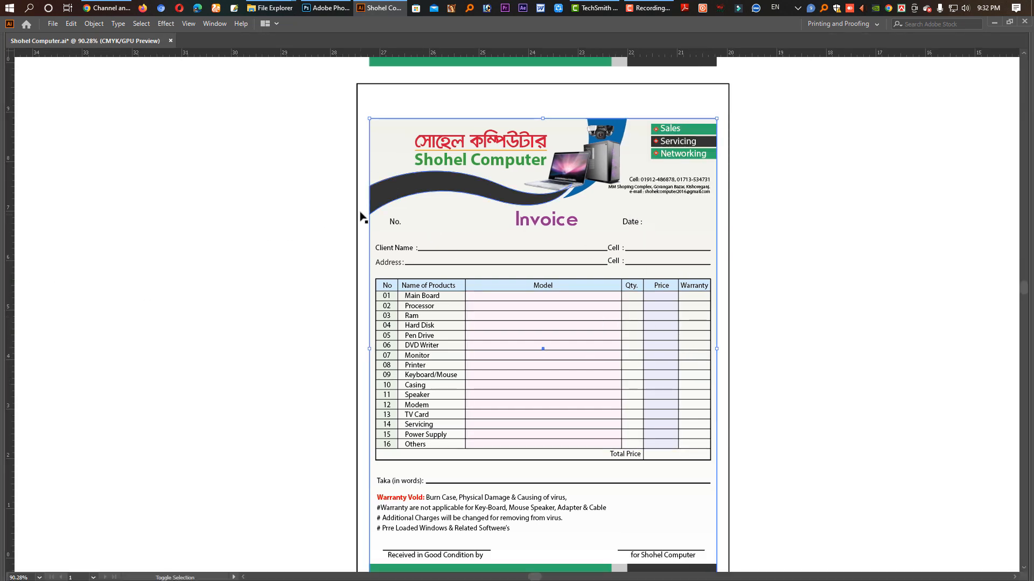
drag(640, 557, 630, 448)
shift+click(590, 464)
shift+click(609, 462)
scroll(695, 312, up, 3)
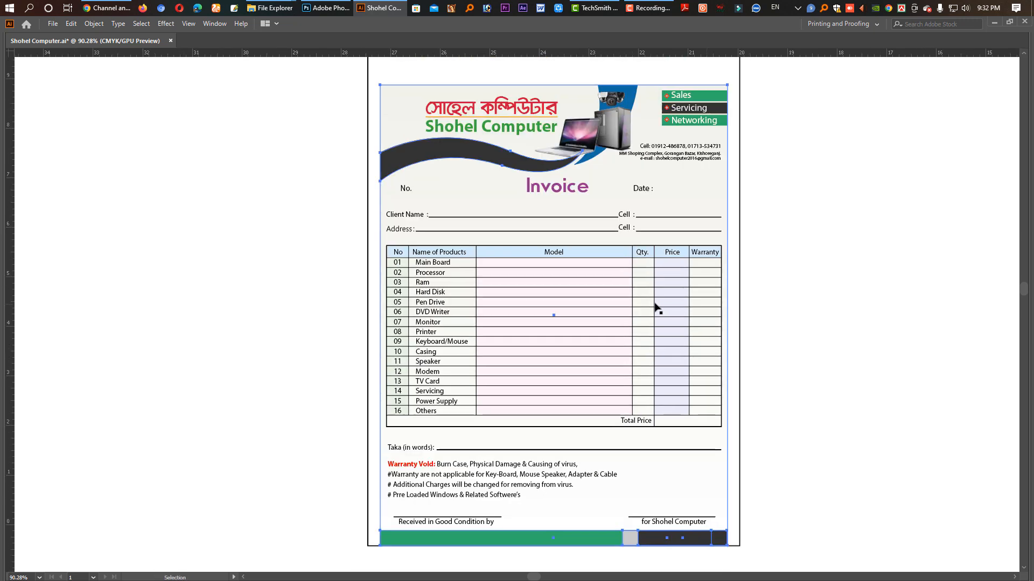
drag(730, 317, 734, 317)
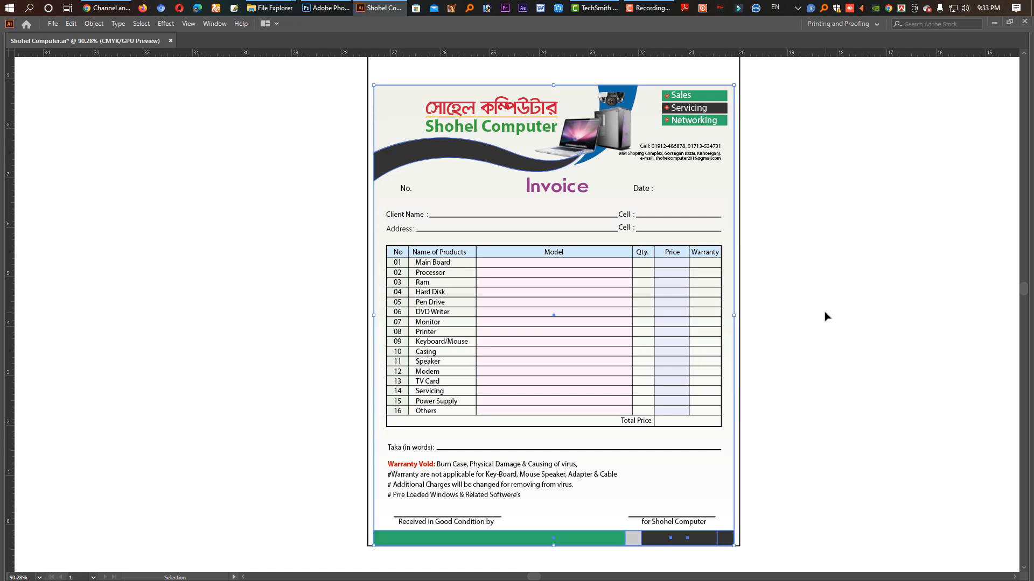
click(827, 316)
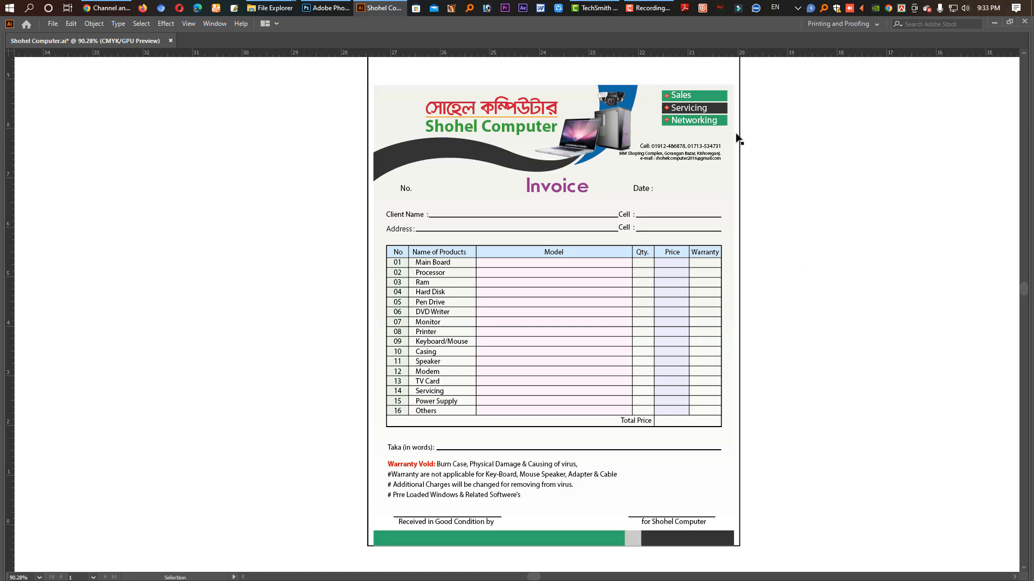
Extend the outer ends of the Sales, Servicing and Networking bars to the widened background's edge
drag(729, 116, 856, 235)
key(Tab)
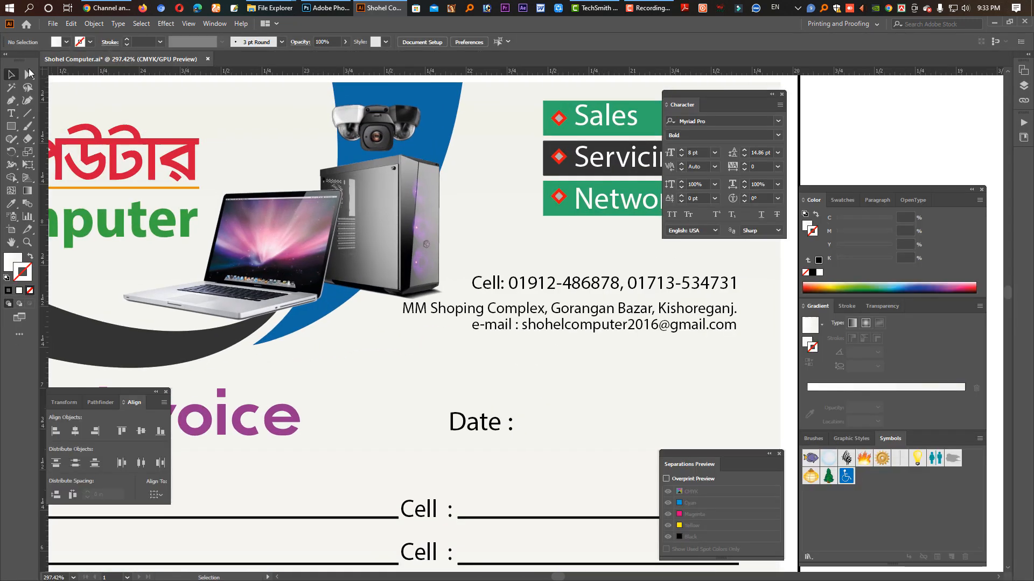
key(Tab)
key(a)
drag(748, 212, 708, 81)
drag(725, 146, 747, 146)
click(865, 205)
Move the three service bars with their labels down, and shift the phone, address and e-mail lines slightly lower
click(79, 84)
key(Tab)
click(24, 69)
key(Tab)
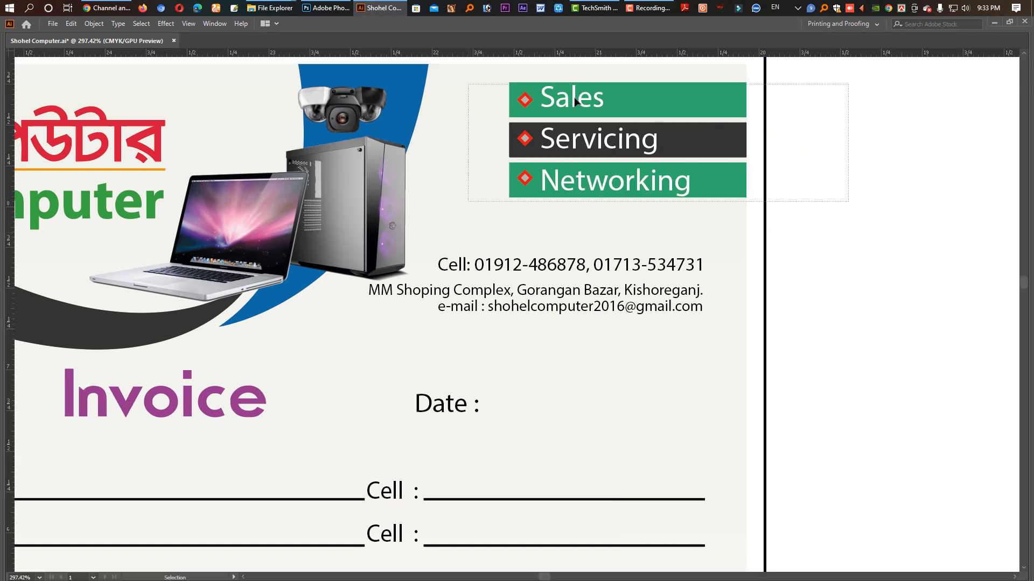
drag(814, 230, 731, 210)
click(668, 305)
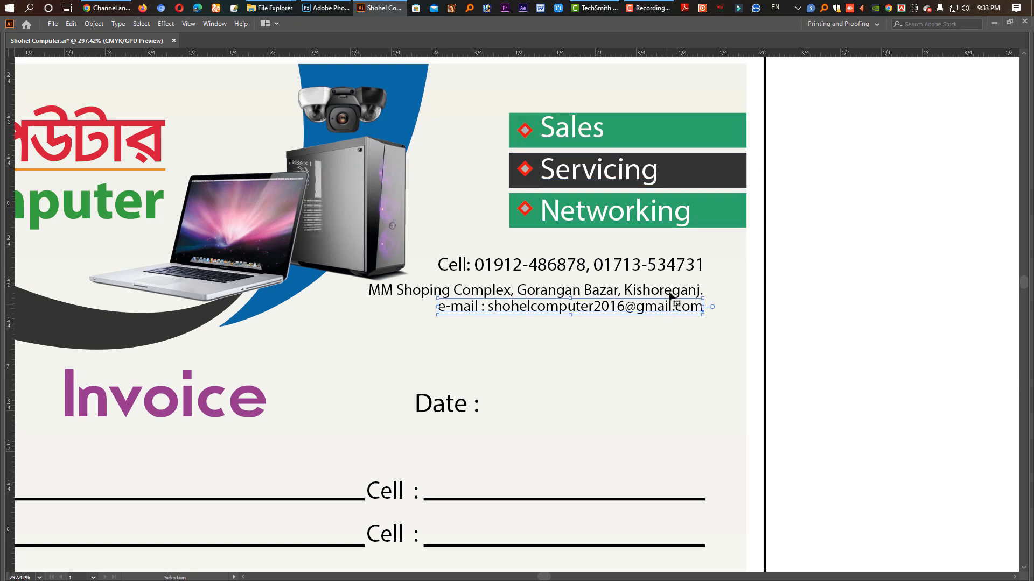
click(691, 265)
drag(643, 303, 643, 310)
drag(782, 322, 692, 232)
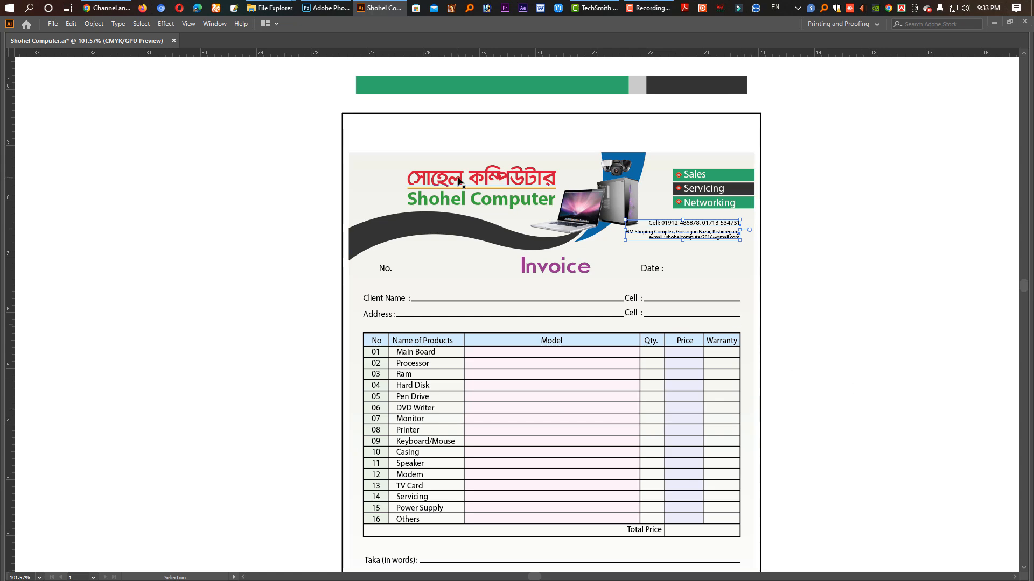
Duplicate the green Shohel Computer title onto the empty canvas beside the invoice page
click(361, 185)
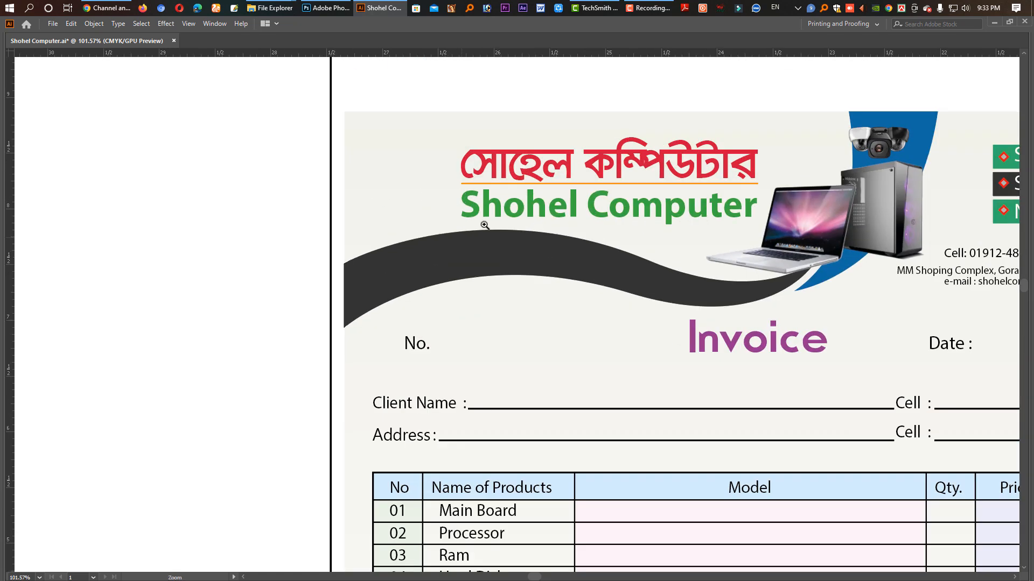
click(510, 213)
drag(510, 214, 123, 204)
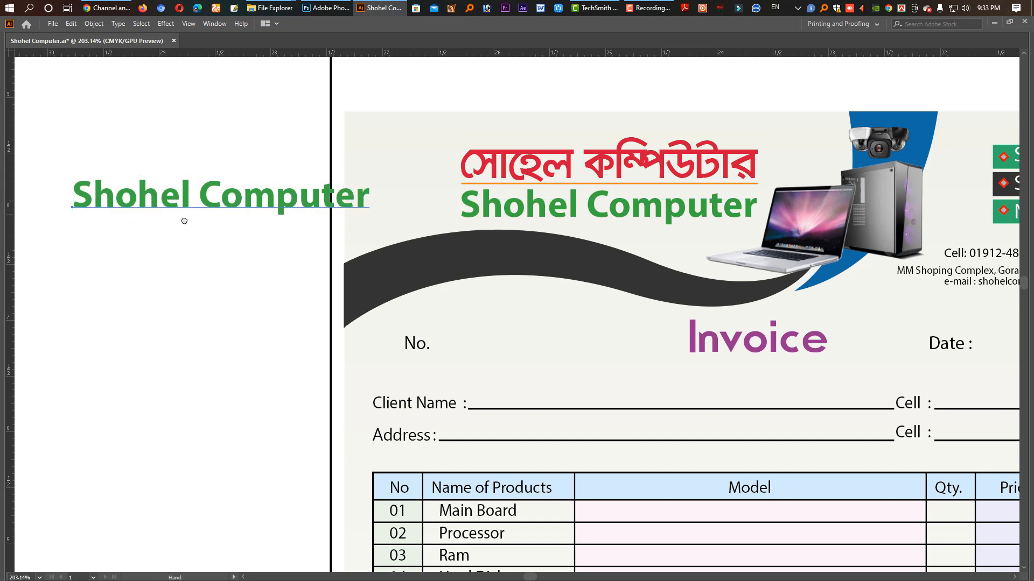
scroll(170, 213, left, 3)
Shorten the duplicated title to the initials SC
double_click(172, 209)
key(shift+Right)
key(shift+Right)
key(shift+Right)
key(shift+Right)
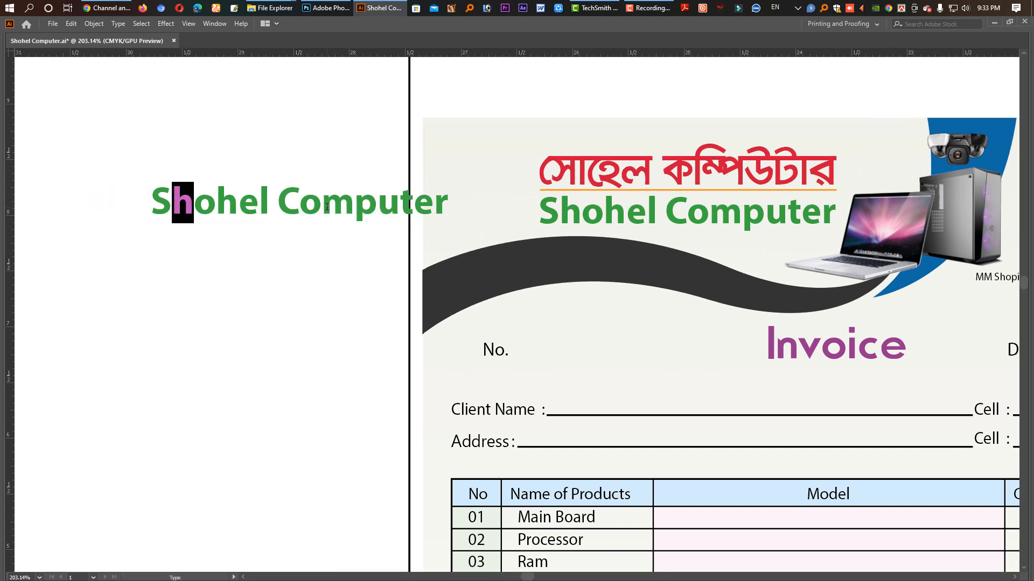
key(shift+Right)
key(BackSpace)
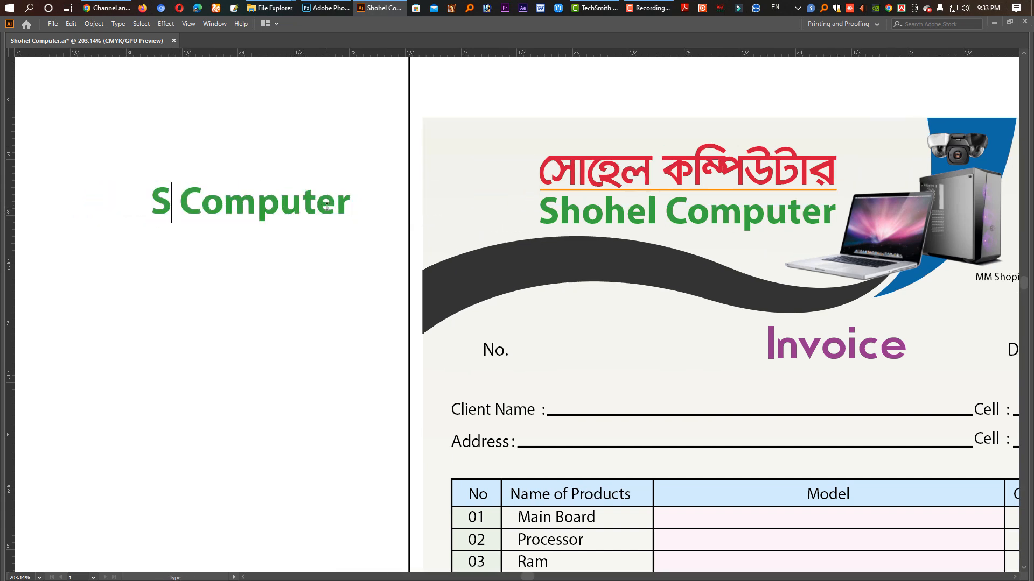
key(Delete)
key(Right)
key(shift+End)
key(Delete)
key(Escape)
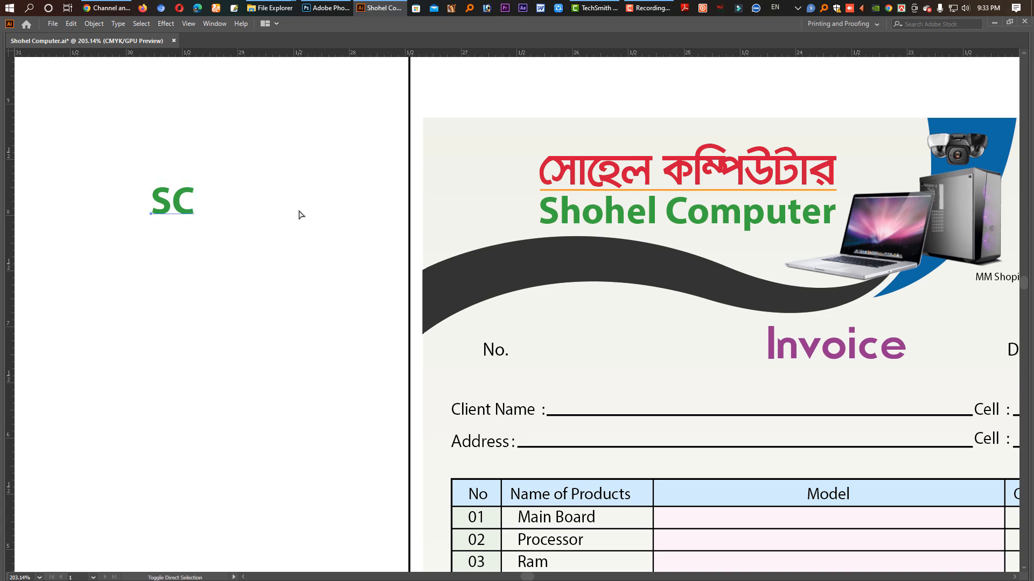
Add a 0.6612 in square at the SC initials and fill it with the green of the service bars
drag(179, 202, 258, 204)
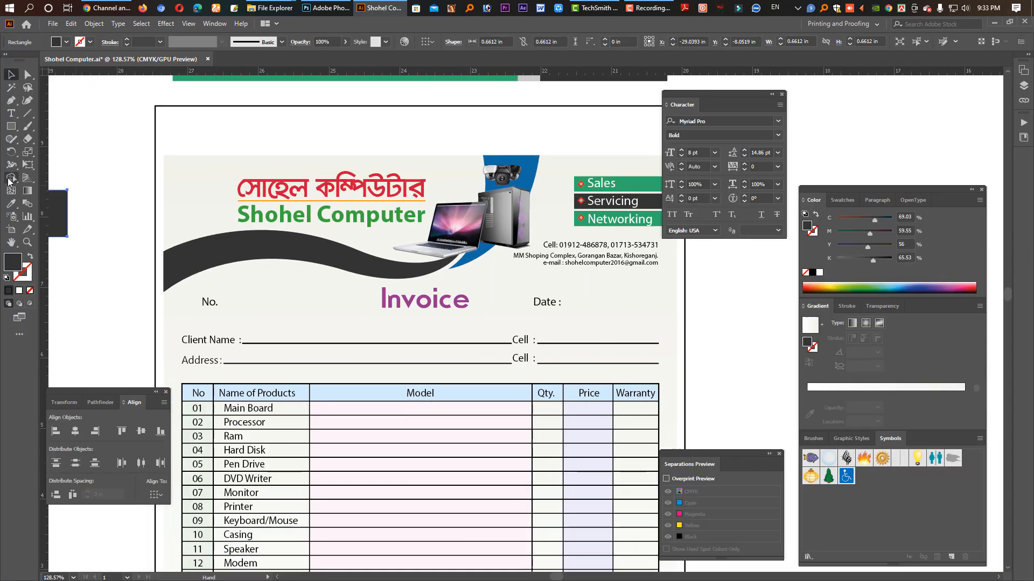
click(10, 190)
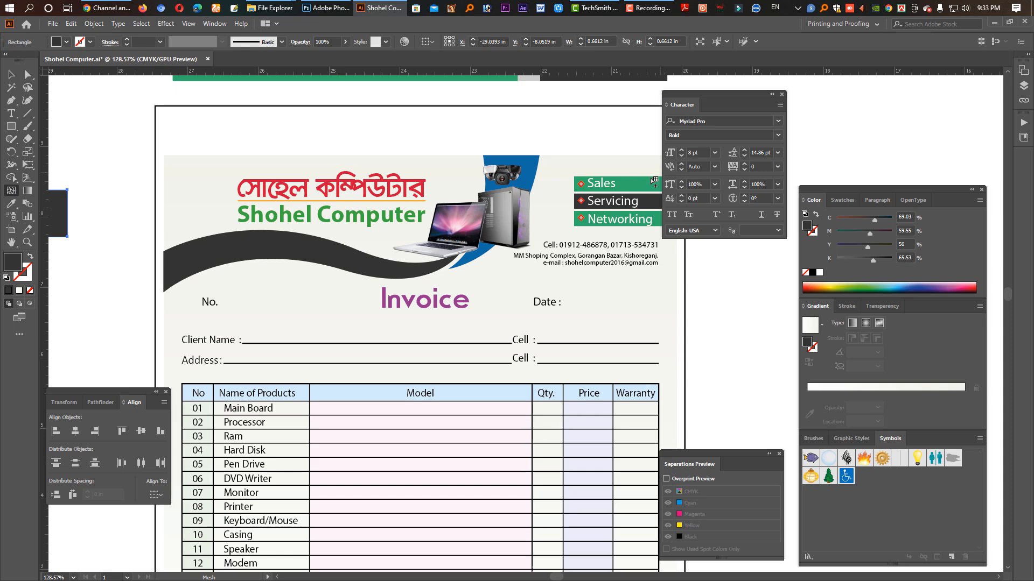
click(11, 204)
click(317, 218)
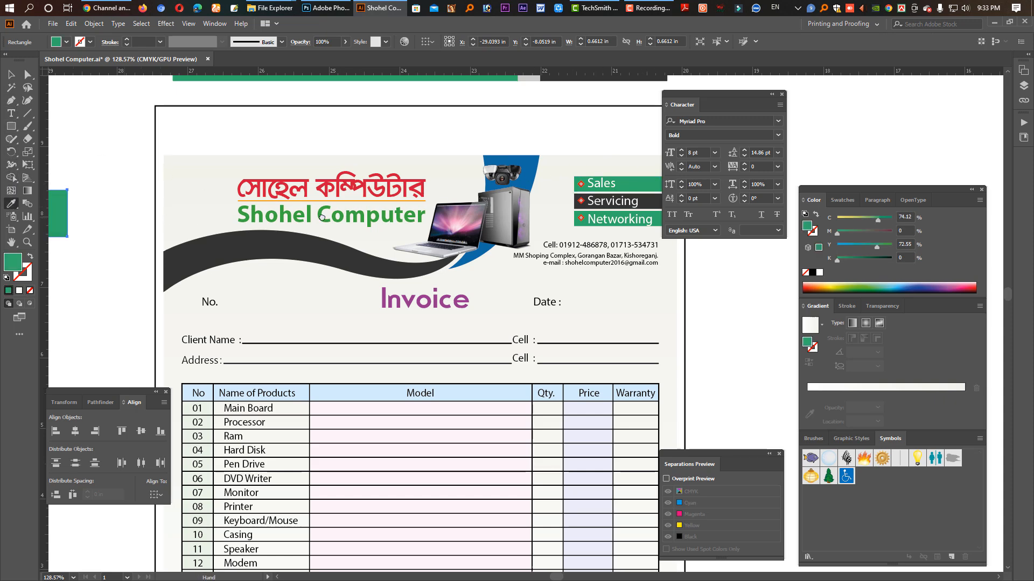
drag(317, 218, 507, 216)
click(11, 75)
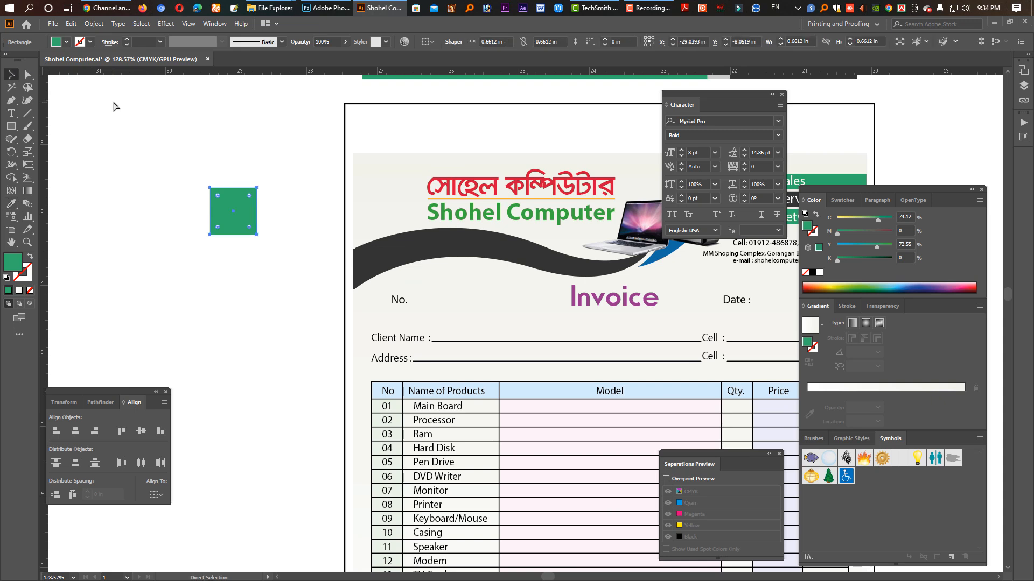
Make a smaller 0.5371 in copy of the square inside the green one and fill it with the wave's dark grey
scroll(223, 183, up, 5)
mouse_move(351, 194)
mouse_down()
mouse_move(343, 220)
mouse_move(351, 212)
mouse_up()
click(11, 203)
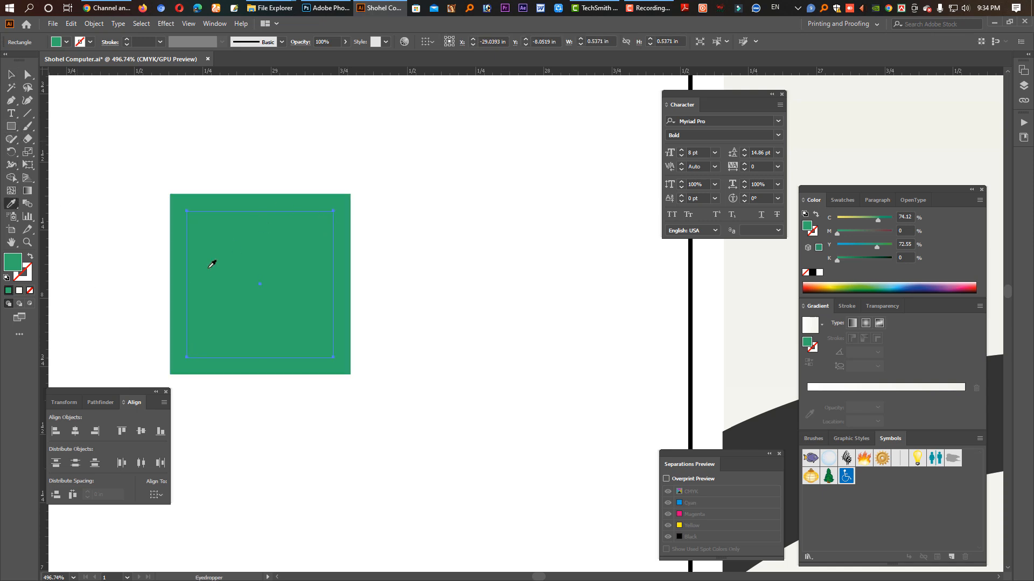
key(Tab)
click(823, 399)
key(Tab)
key(v)
key(Tab)
Bring the SC initials in front of the squares and enlarge them inside the dark inner square
drag(497, 277, 395, 262)
drag(489, 244, 386, 212)
drag(249, 183, 334, 289)
shift+click(312, 267)
key(ctrl+shift+])
key(ctrl+space)
ctrl+click(305, 246)
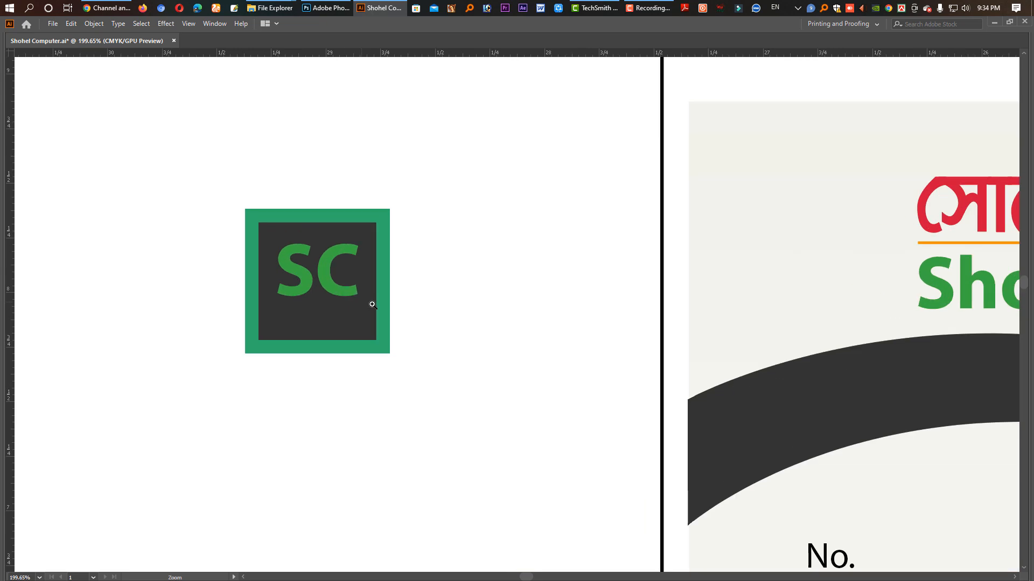
drag(365, 284, 373, 285)
click(472, 376)
Select the complete SC logo and place it in the header directly before the shop name
drag(239, 229, 401, 282)
key(ctrl+alt+space)
ctrl+alt+click(420, 293)
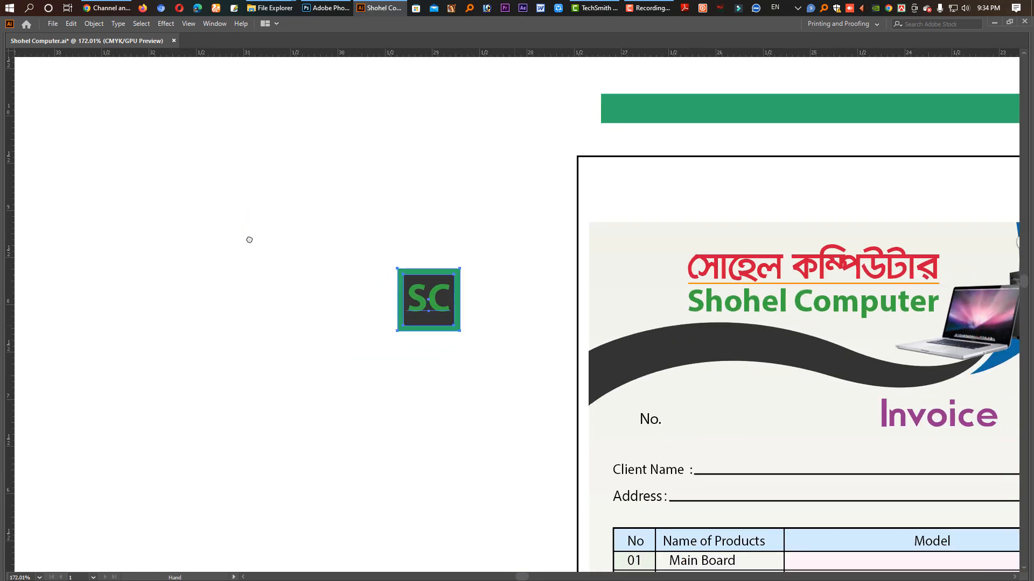
drag(186, 229, 402, 212)
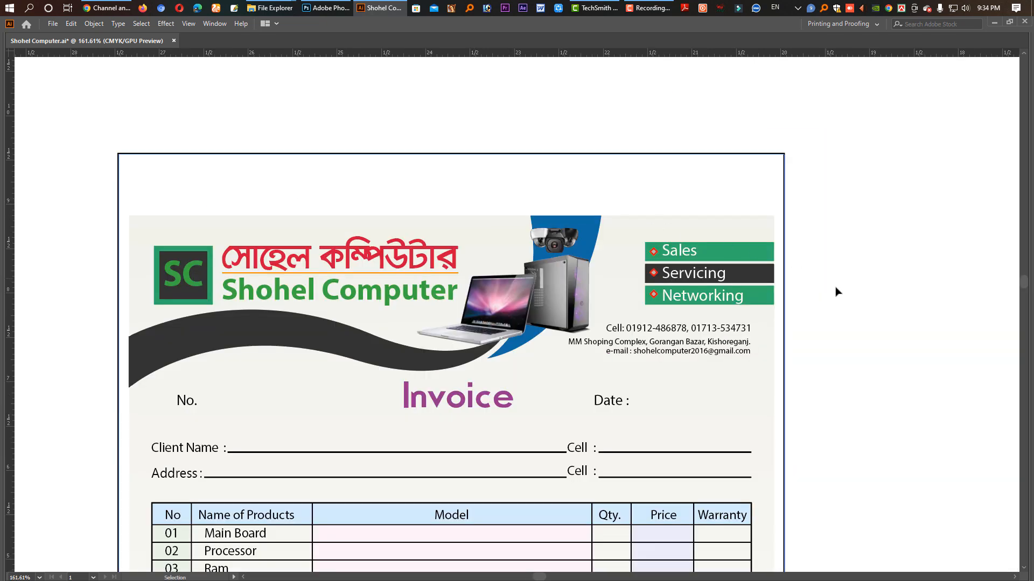
Save the invoice document
drag(881, 337, 626, 337)
drag(785, 436, 360, 239)
drag(392, 240, 593, 351)
drag(683, 314, 643, 342)
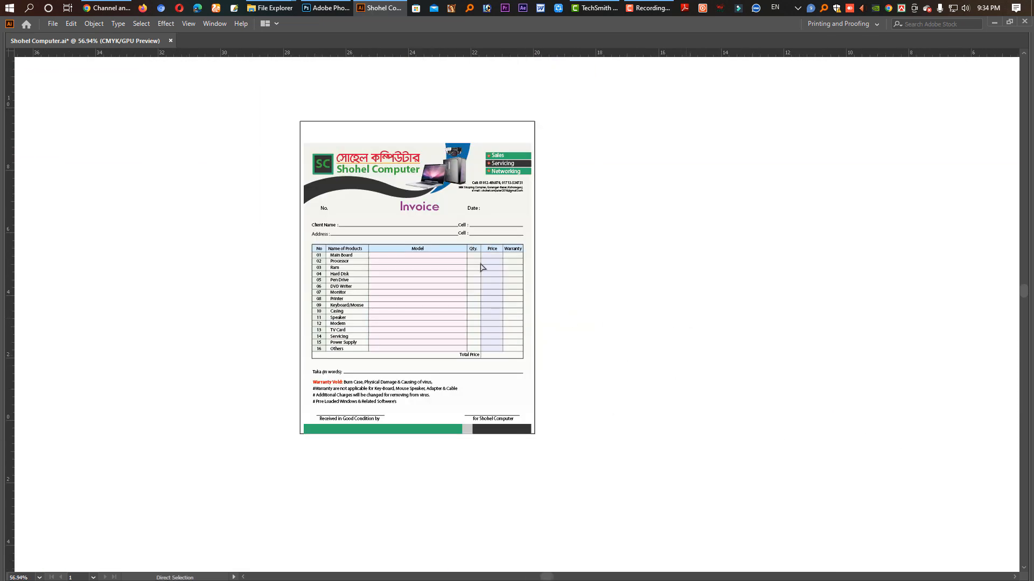
key(ctrl+=)
key(ctrl+s)
drag(449, 348, 556, 463)
drag(689, 345, 594, 328)
drag(607, 321, 477, 279)
click(434, 163)
drag(436, 170, 394, 426)
drag(373, 392, 560, 362)
key(ctrl+z)
key(ctrl+0)
key(Delete)
Duplicate the grouped laptop, tower and camera pictures from the header onto the product table and enlarge the copy to about 4.52 in wide
key(v)
click(590, 134)
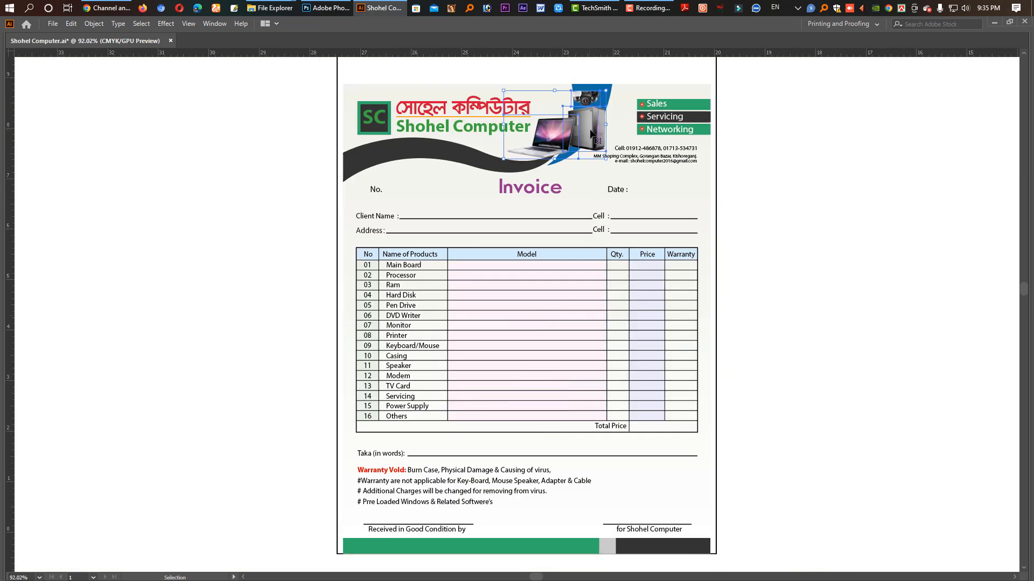
drag(591, 134, 545, 384)
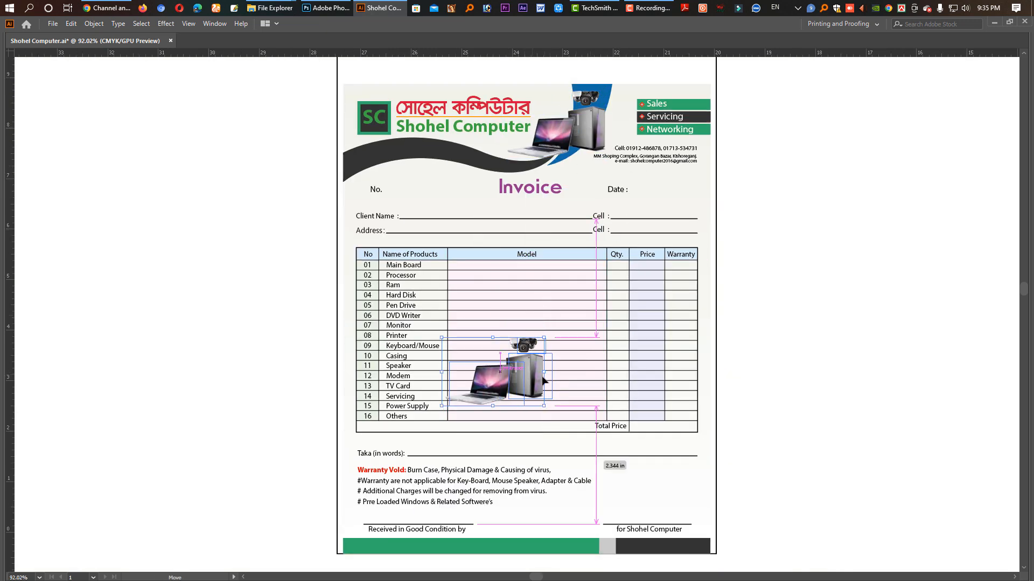
drag(508, 342, 513, 258)
scroll(550, 320, up, 3)
drag(610, 380, 616, 400)
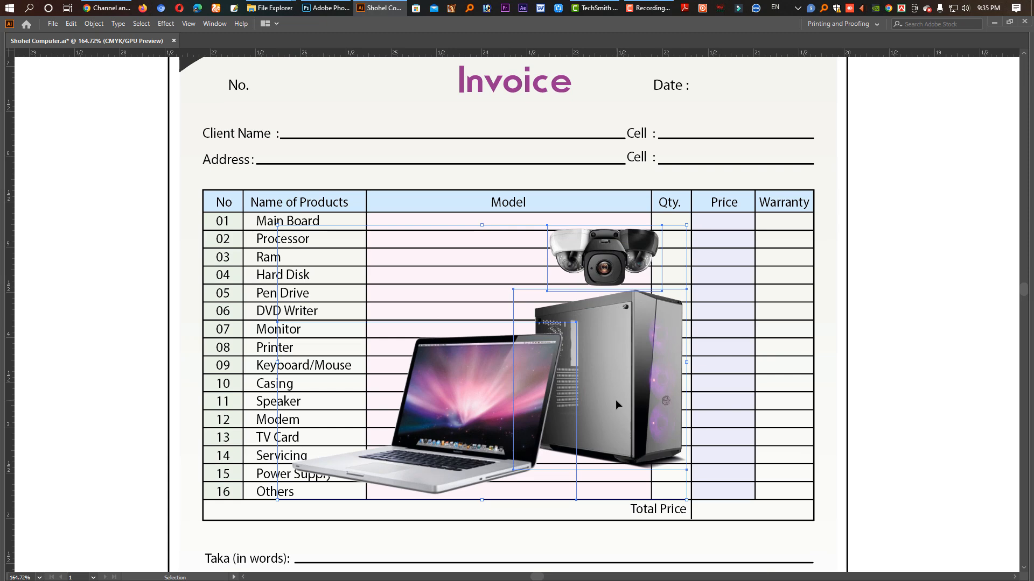
Fade the enlarged picture copy over the product table to 7% opacity
key(Tab)
click(877, 307)
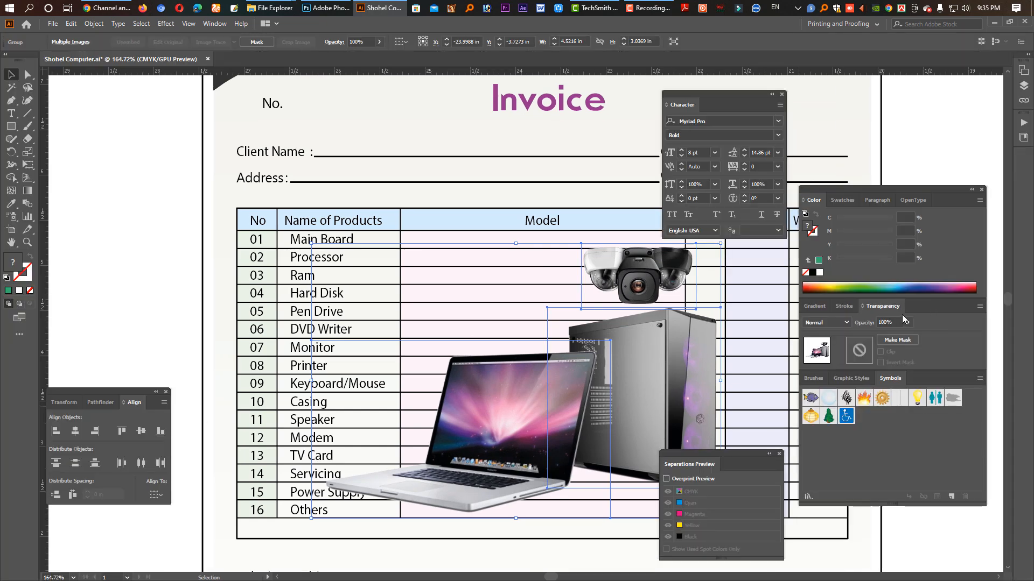
click(895, 321)
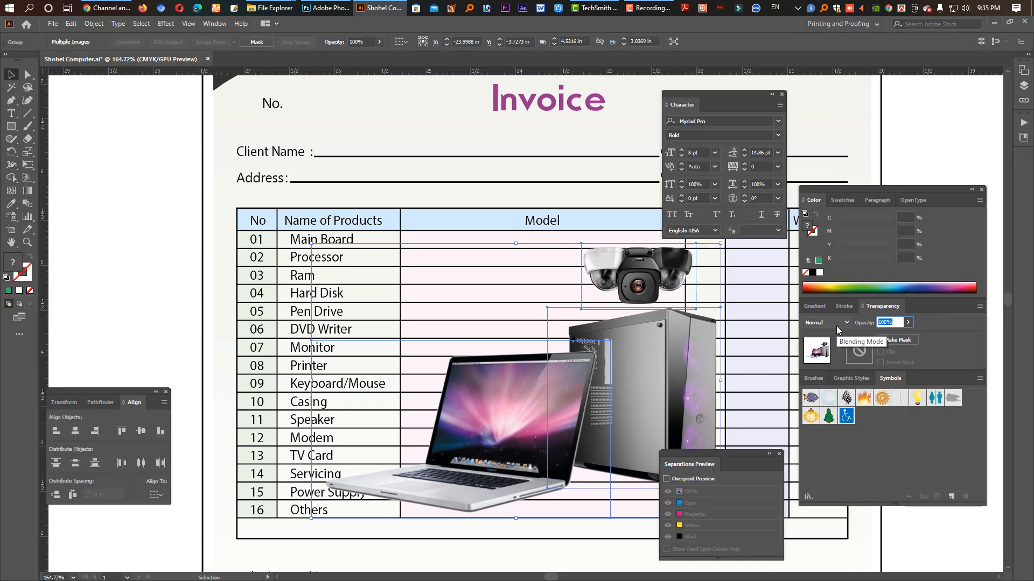
text(5)
key(Return)
drag(897, 324, 845, 325)
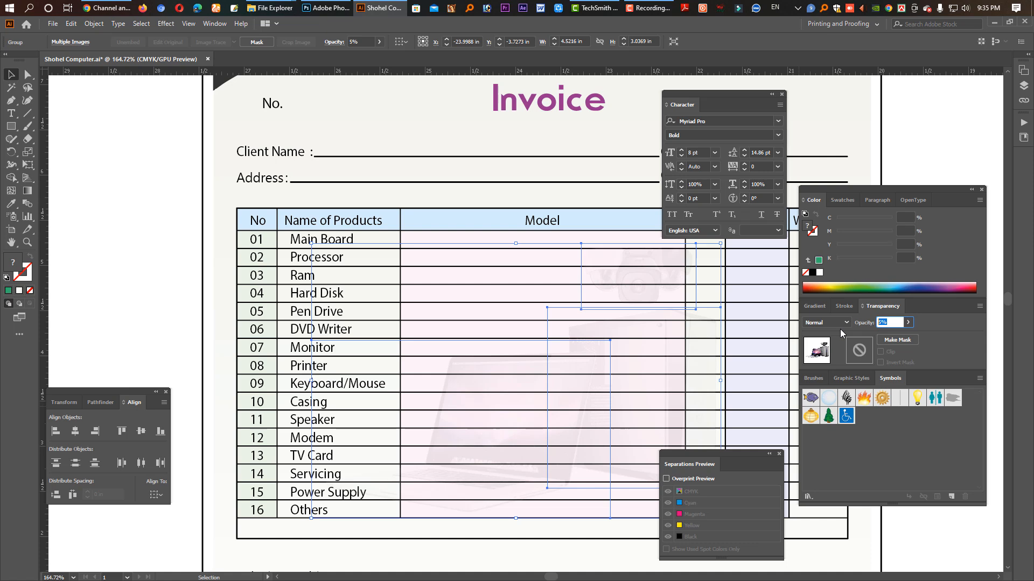
text(7)
key(Return)
Inspect the faded watermark in the product table up close and within the whole invoice
key(Tab)
click(1004, 389)
scroll(853, 391, down, 3)
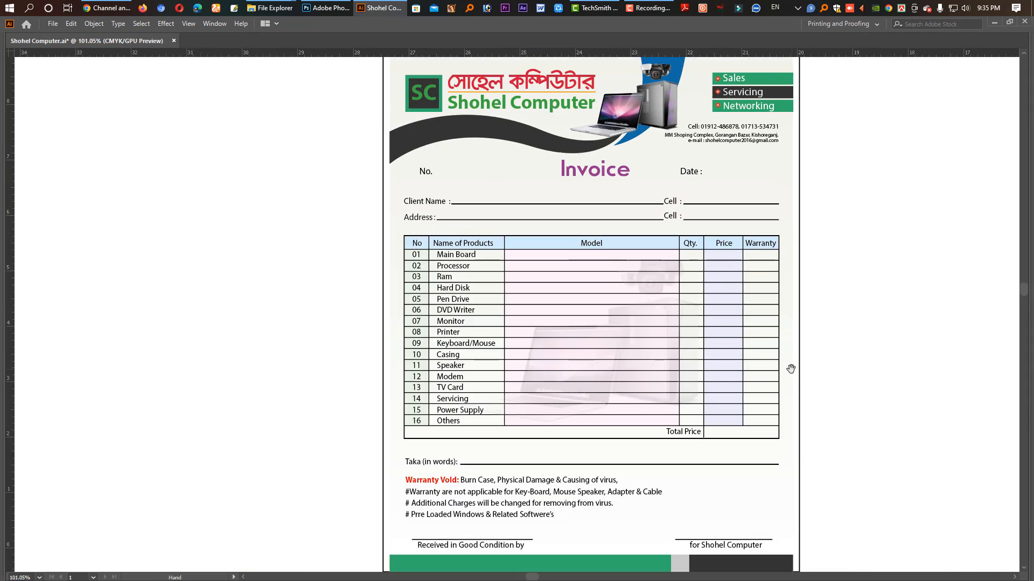
scroll(790, 368, up, 3)
key(Tab)
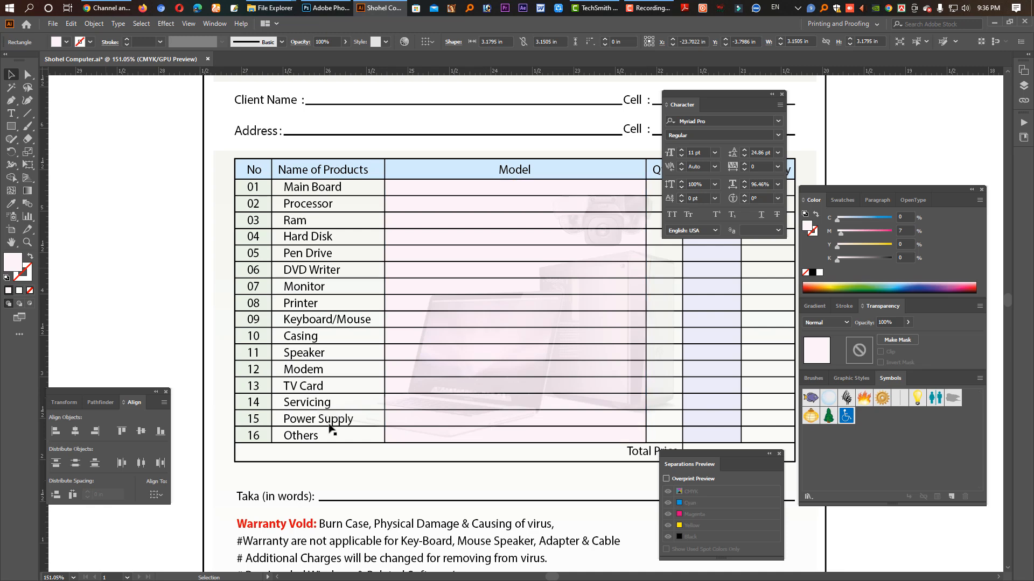
key(shift+Tab)
key(Tab)
scroll(744, 376, down, 2)
drag(709, 372, 527, 360)
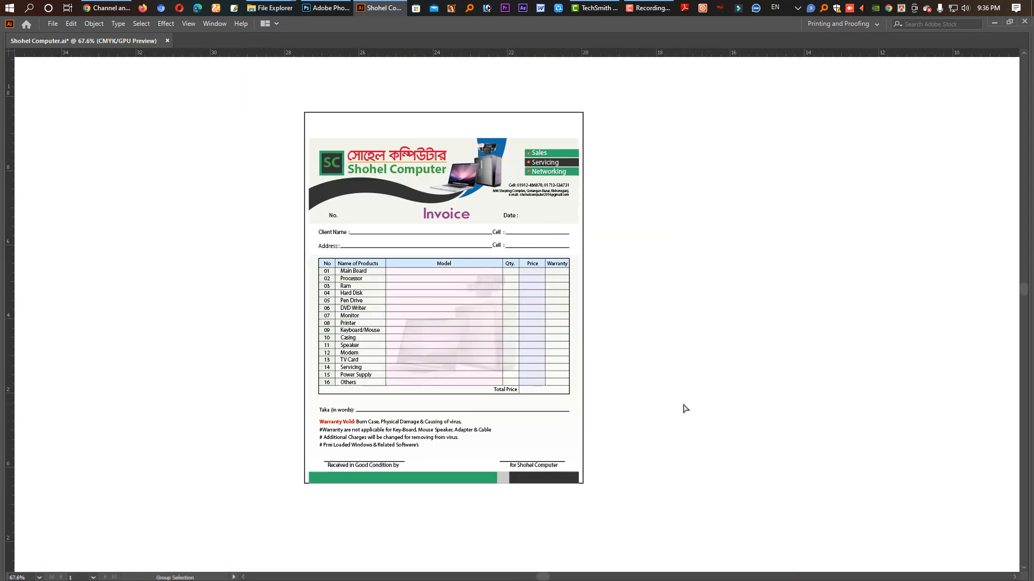
Select all the invoice artwork except the outer page outline and group it
drag(653, 544, 305, 125)
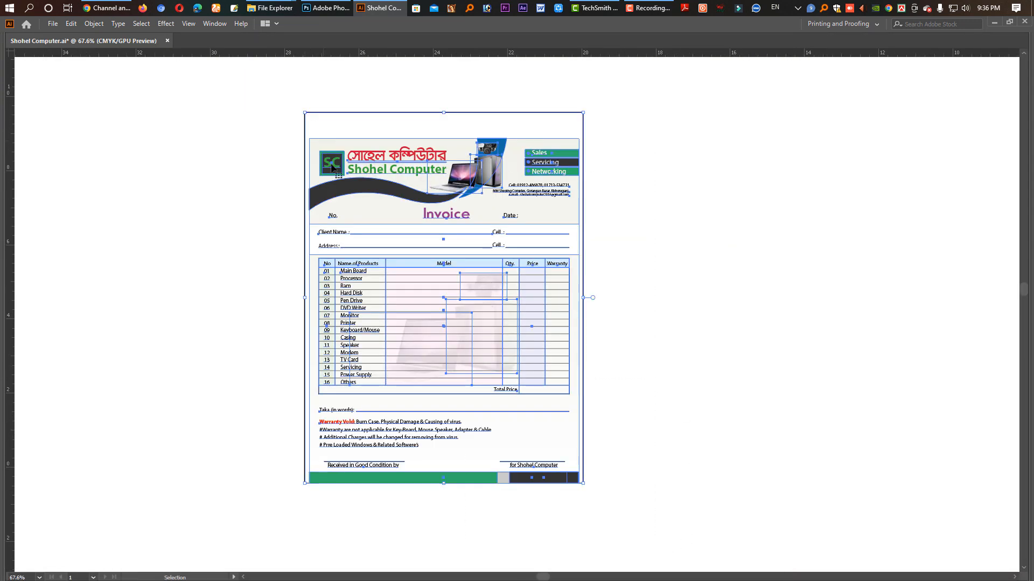
shift+click(583, 121)
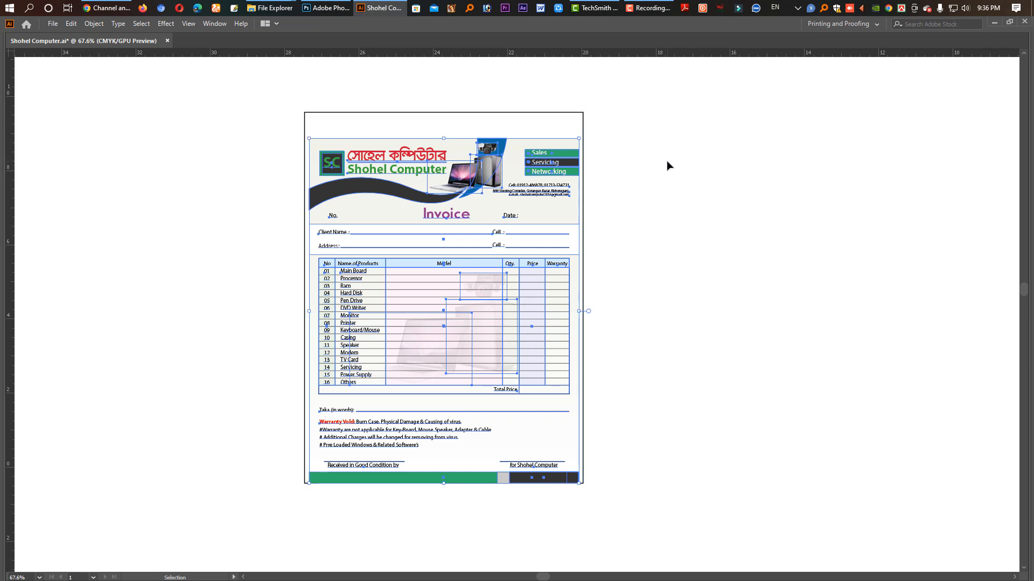
key(a)
scroll(667, 165, down, 5)
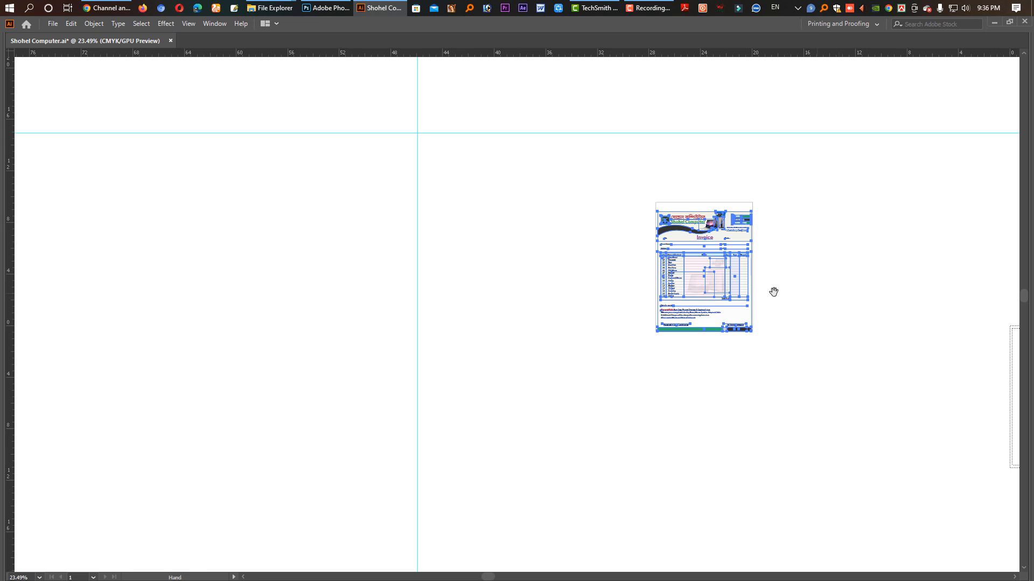
Remove the horizontal and vertical ruler guides beside the invoice
drag(530, 206, 346, 102)
right_click(438, 175)
click(484, 272)
key(Delete)
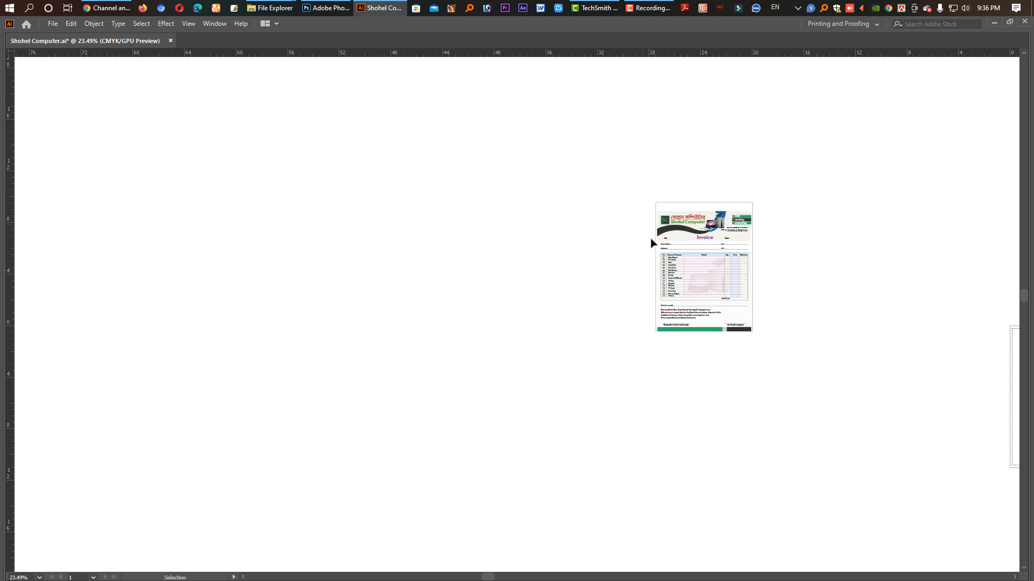
Duplicate the grouped invoice artwork without its page outline onto the empty canvas well away from the original
click(698, 237)
drag(599, 248, 784, 282)
drag(903, 273, 289, 268)
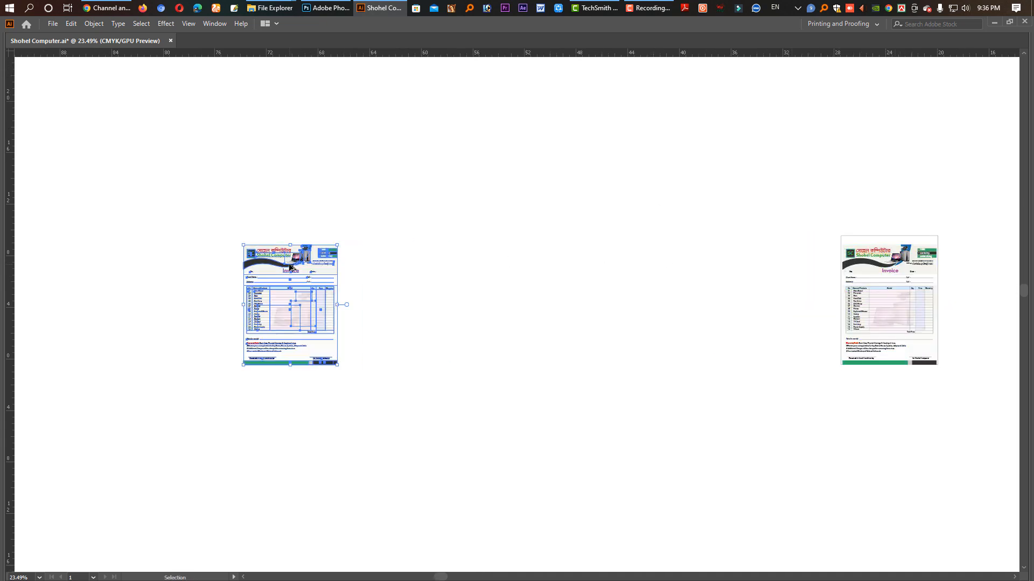
key(ctrl)
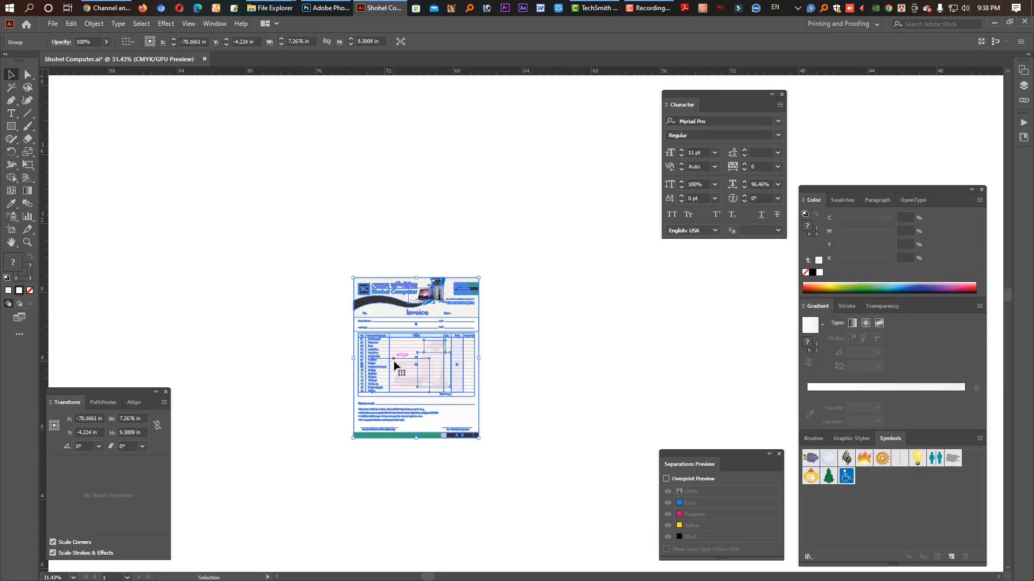
Duplicate the invoice copy directly beside itself and copy the pair underneath to form a two-by-two layout
drag(394, 365, 525, 371)
drag(637, 478, 270, 237)
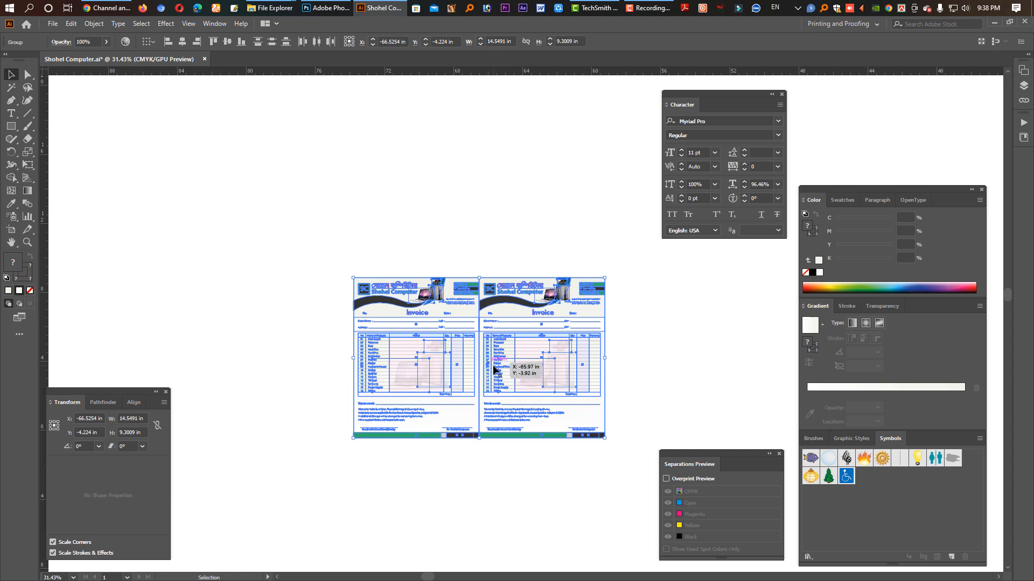
drag(508, 383, 509, 391)
scroll(509, 389, down, 3)
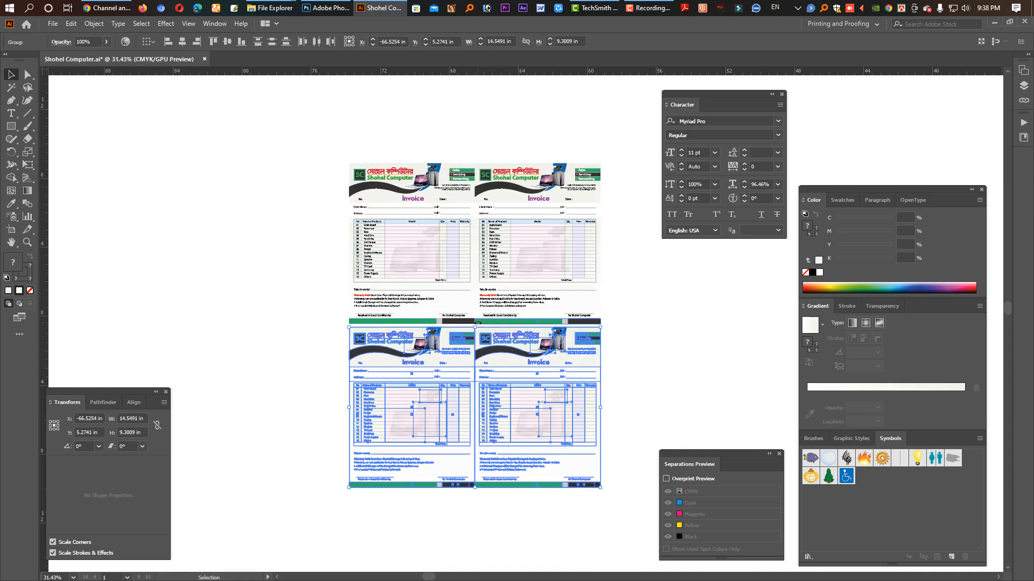
Rotate the lower invoice pair 180° so the footers face each other and move it against the upper pair
drag(483, 323, 459, 521)
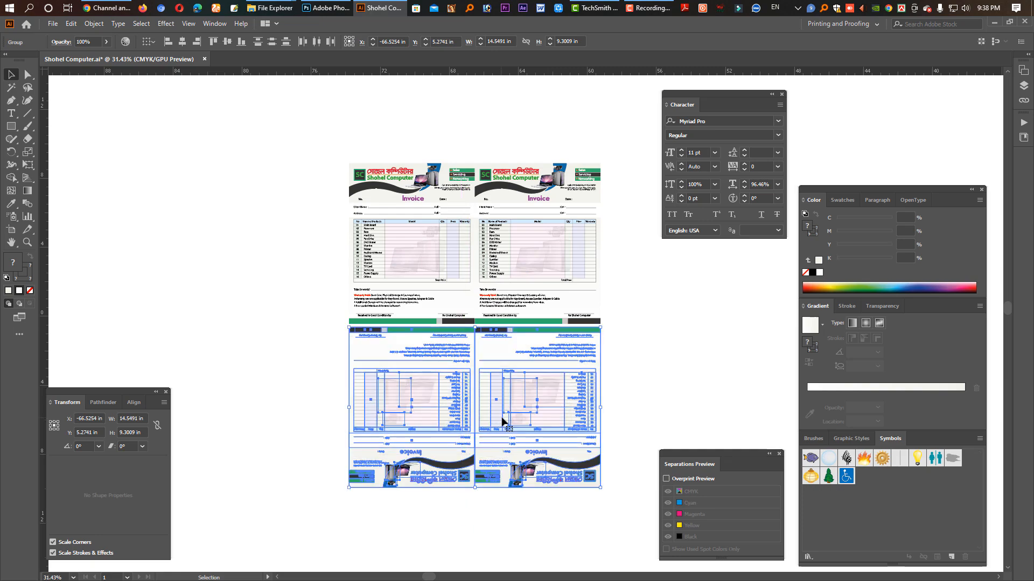
drag(457, 311, 577, 415)
drag(535, 370, 535, 362)
key(Down)
key(Down)
Rotate all four invoice copies together 90° counterclockwise and deselect them
drag(632, 351, 465, 372)
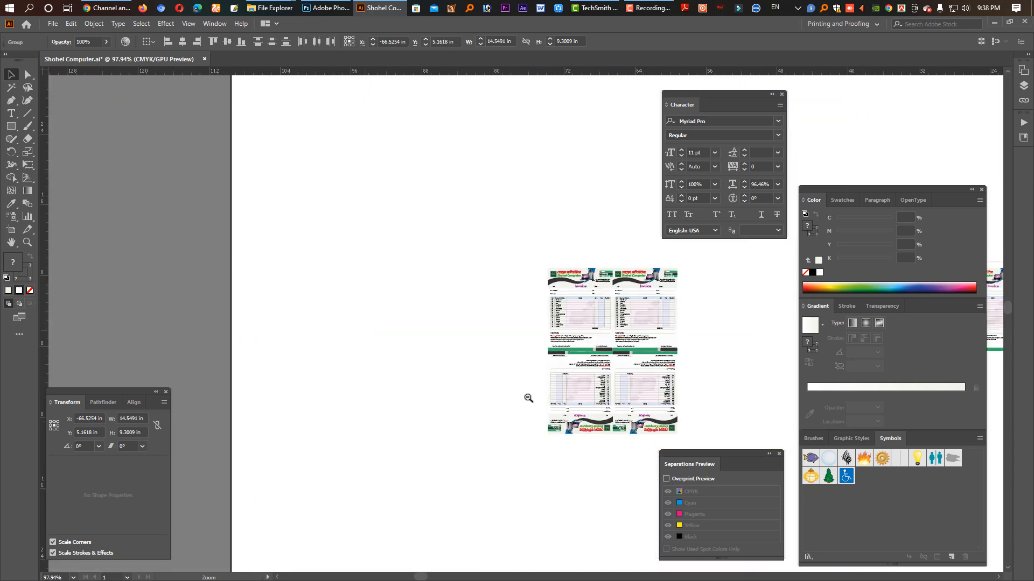
drag(576, 307, 426, 280)
drag(383, 215, 570, 451)
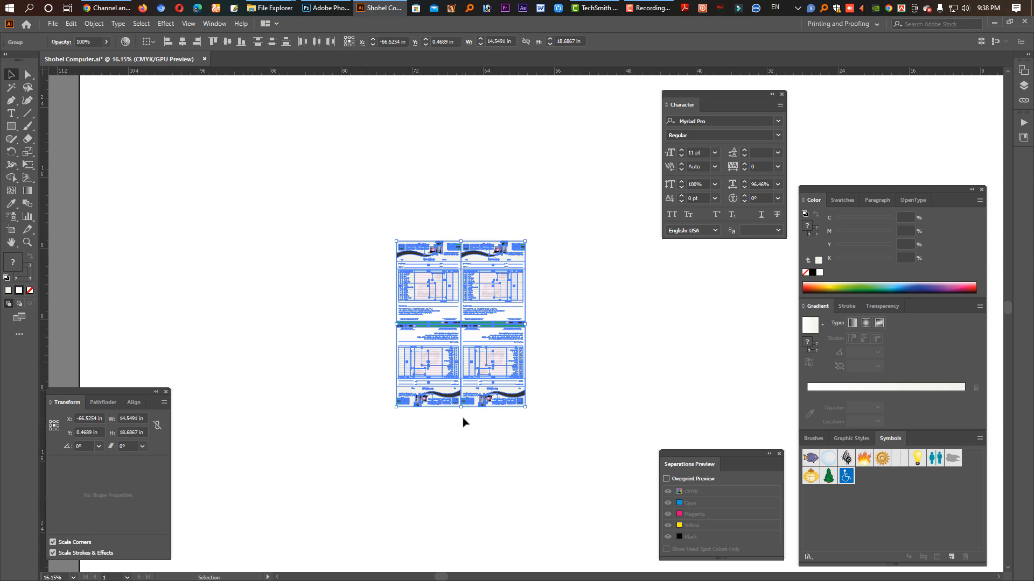
drag(461, 413, 600, 340)
drag(355, 240, 607, 402)
scroll(635, 441, up, 3)
key(Tab)
click(489, 533)
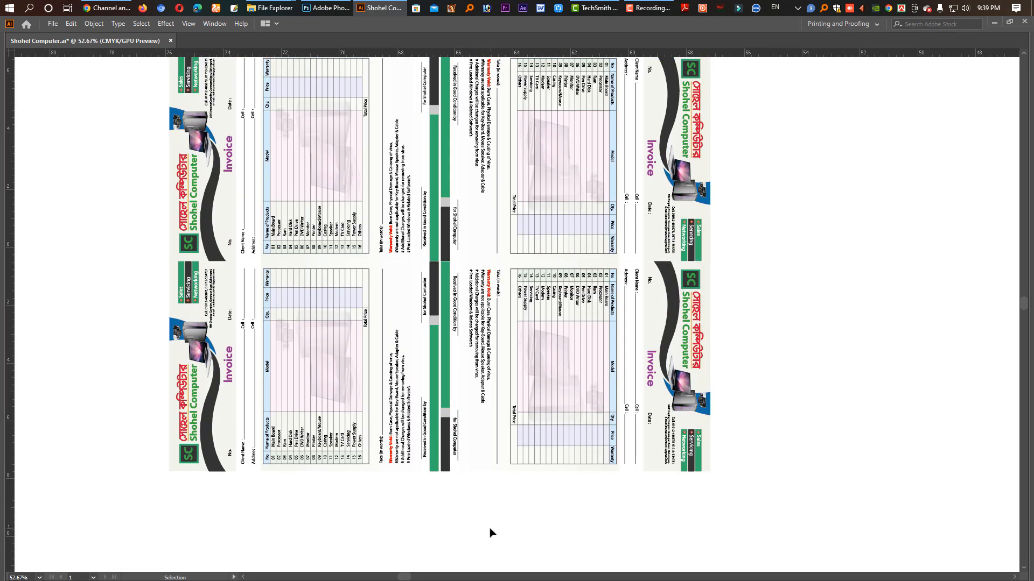